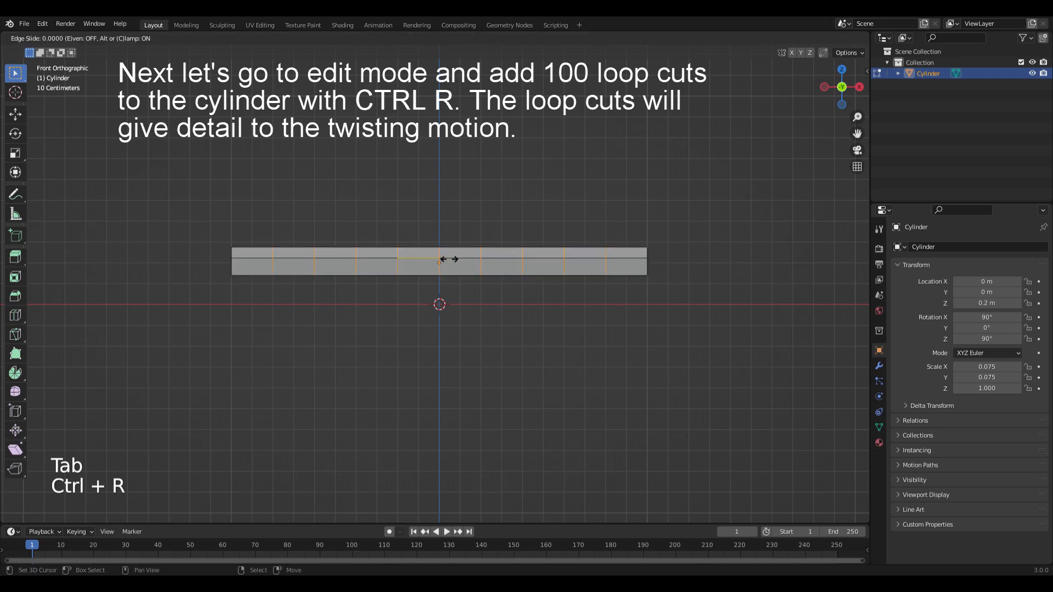
Set the number of loop cuts along the cylinder to 100 and return to Object Mode.
drag(141, 426, 163, 426)
text(100)
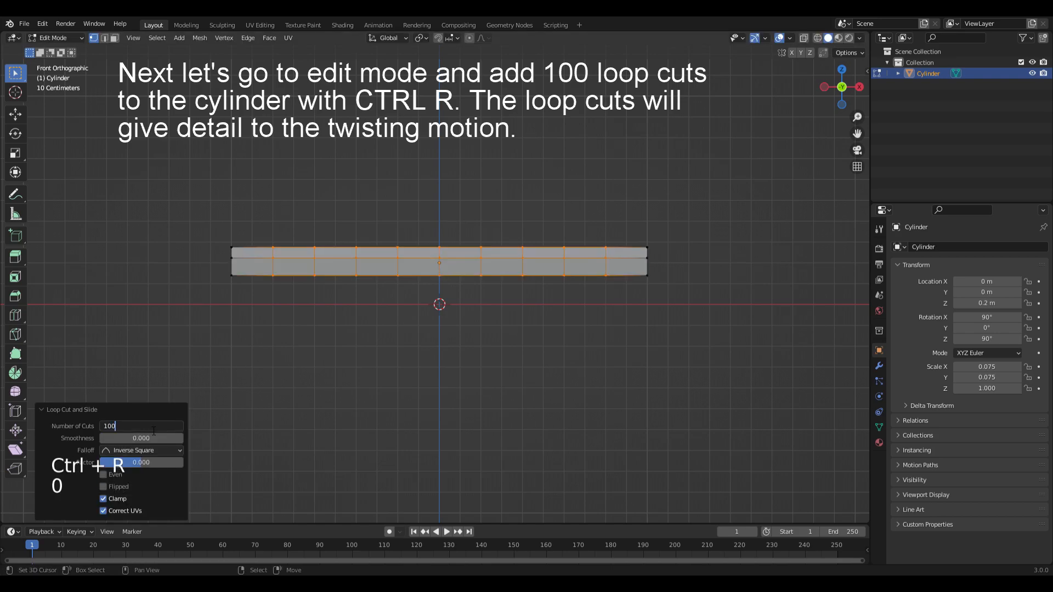
key(Return)
key(Tab)
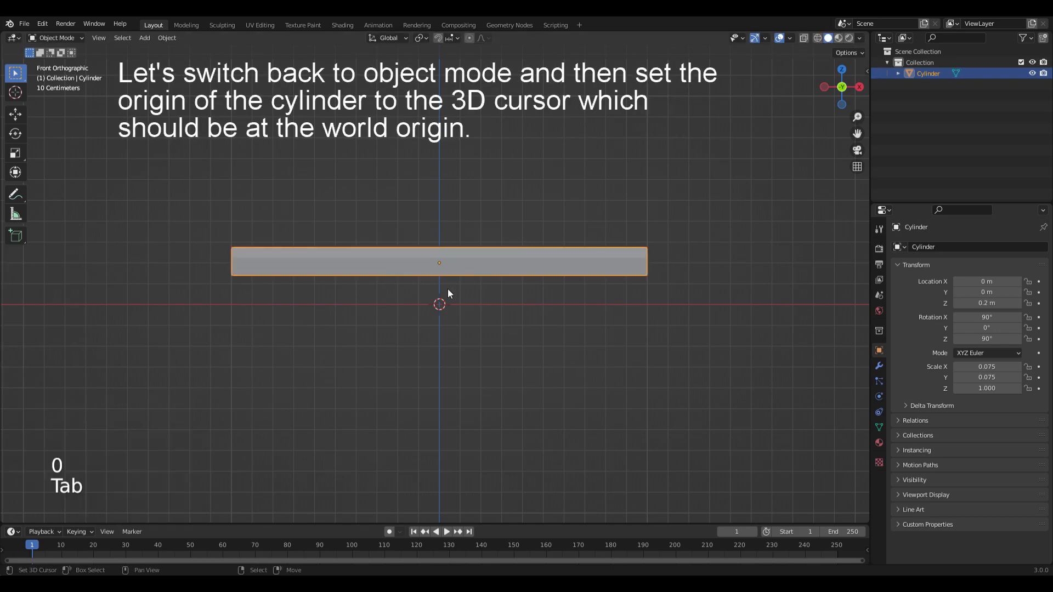
Set the cylinder's origin to the 3D cursor.
key(w)
mouse_move(439, 288)
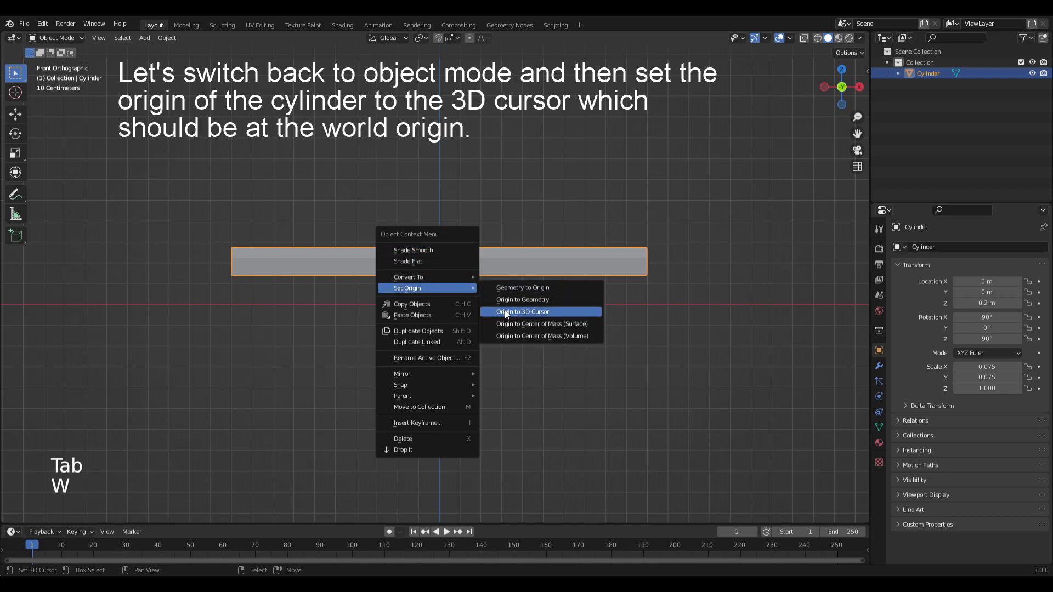
click(528, 311)
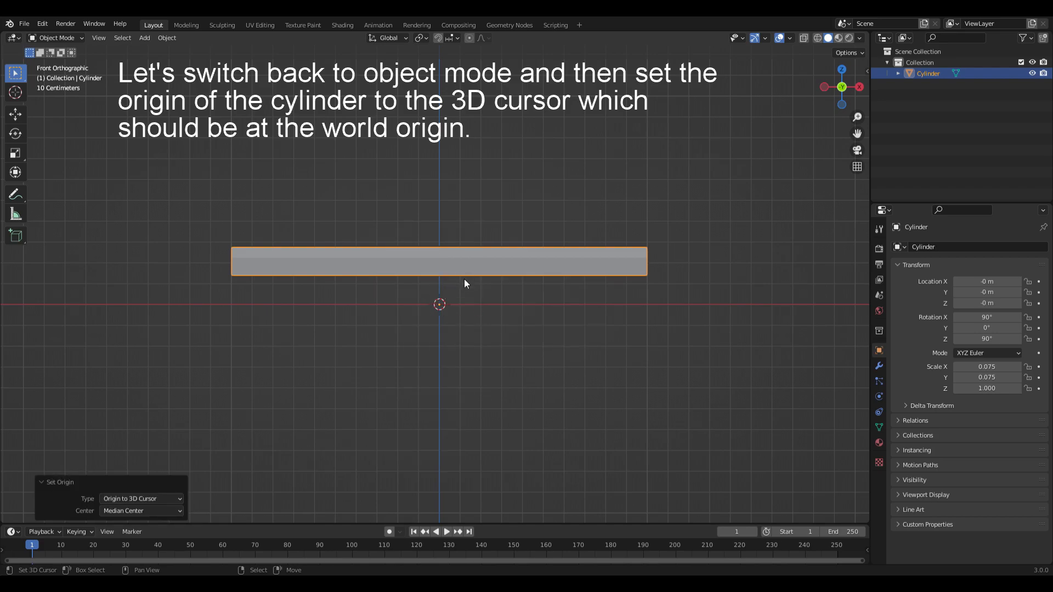
From the right orthographic view, duplicate the cylinder in place and rotate the copy 90 degrees around the world origin.
key(KP_5)
key(KP_3)
scroll(463, 268, up, 3)
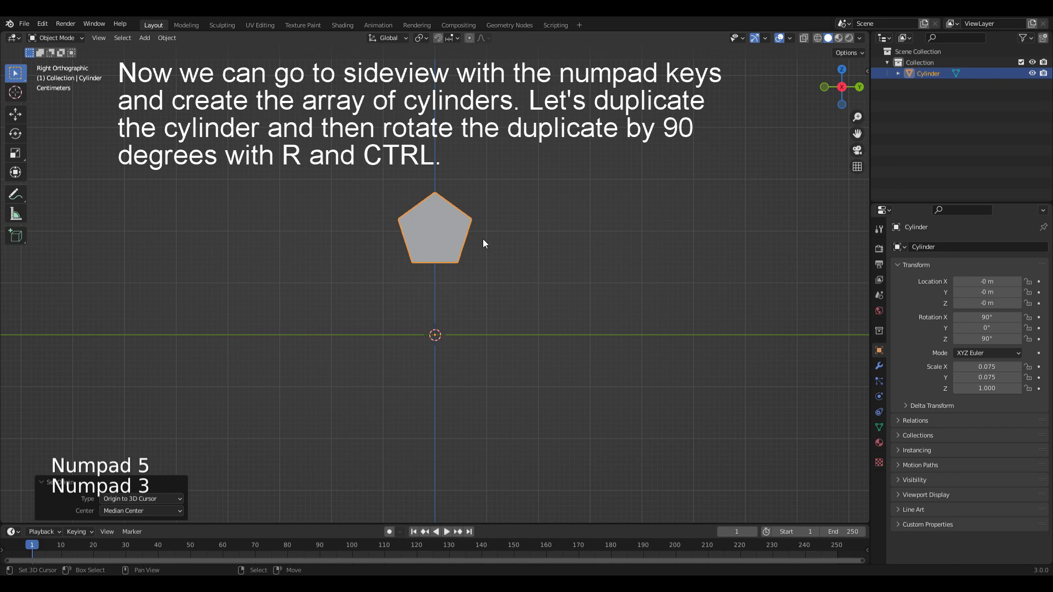
key(shift+d)
right_click(551, 236)
key(r)
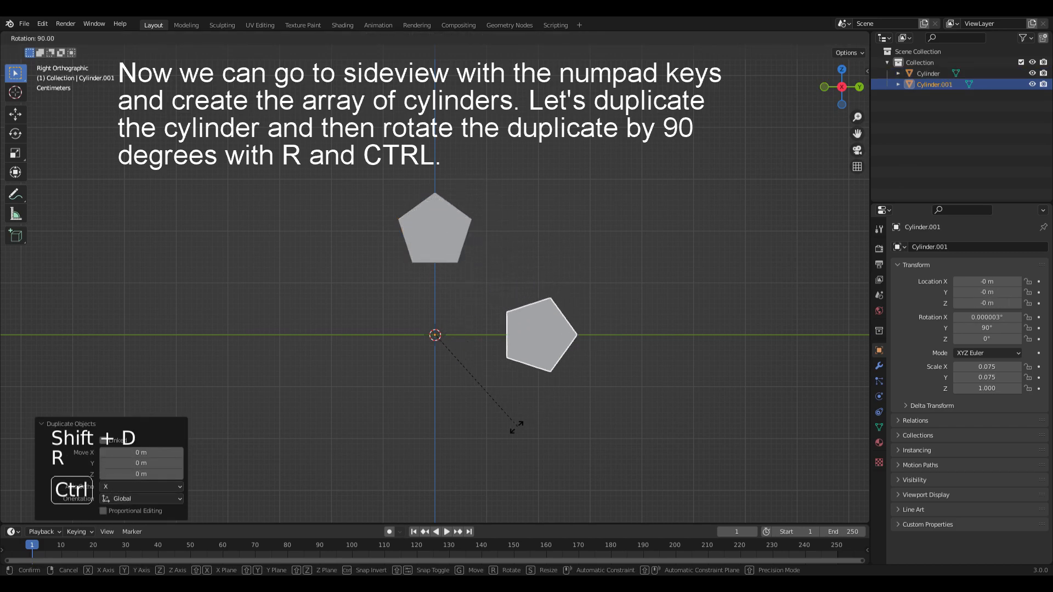
click(518, 426)
Make two more in-place duplicates, each rotated another 90 degrees, to complete the circular array of four cylinders.
key(shift+d)
right_click(627, 245)
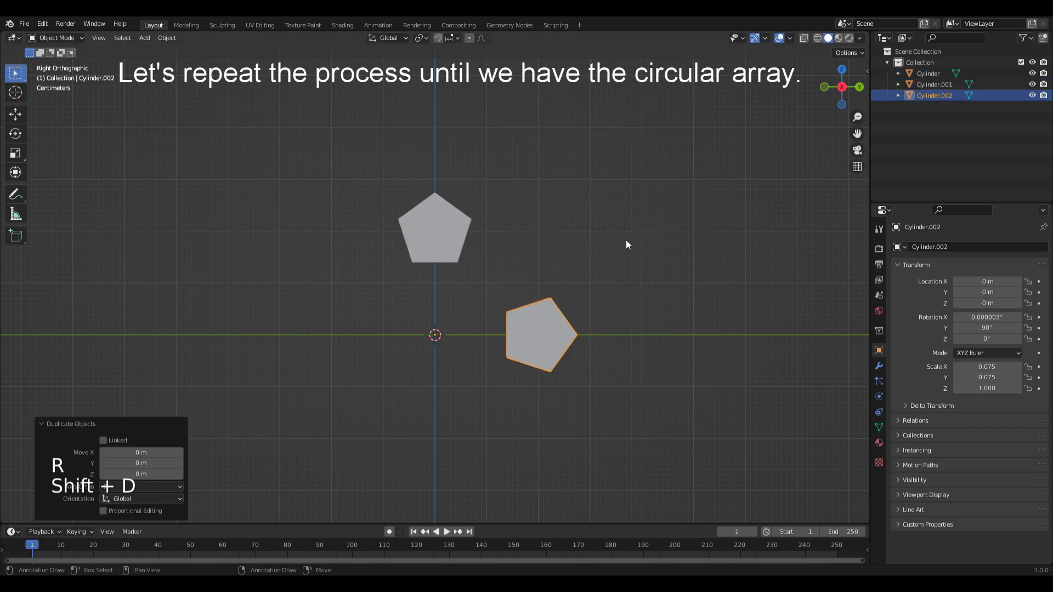
key(r)
click(495, 443)
key(shift+d)
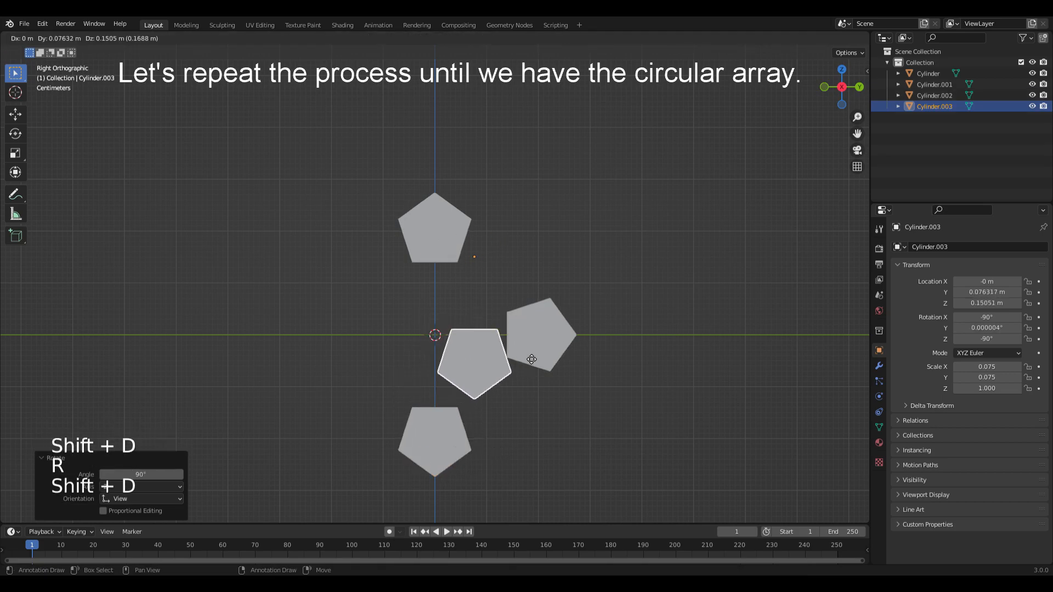
right_click(598, 229)
key(r)
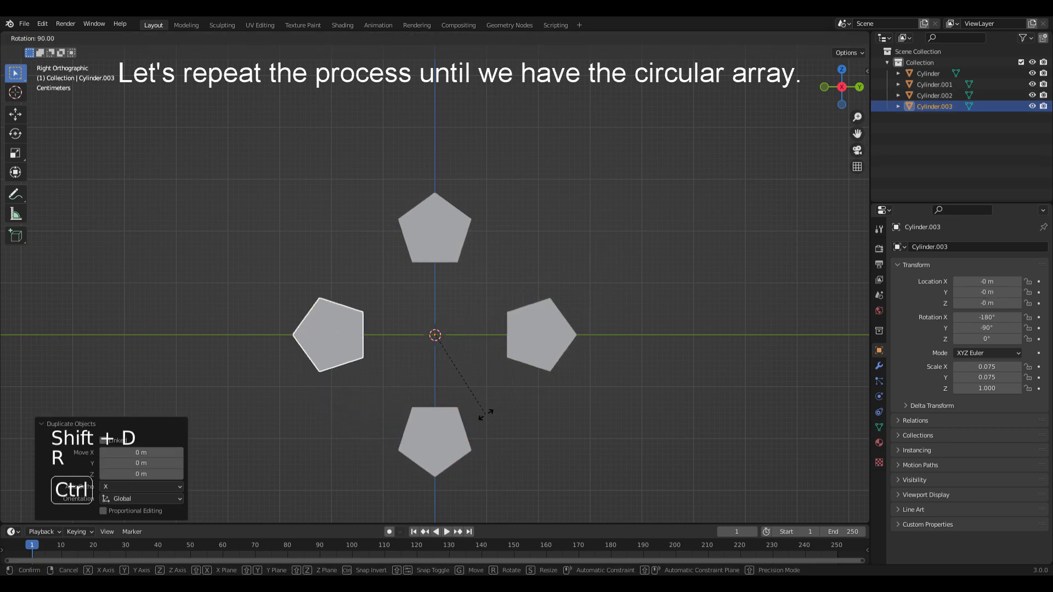
click(485, 414)
Select all four cylinders, with the original upper one active, and join them into one object.
shift+click(412, 420)
shift+click(525, 327)
shift+click(456, 225)
key(ctrl+j)
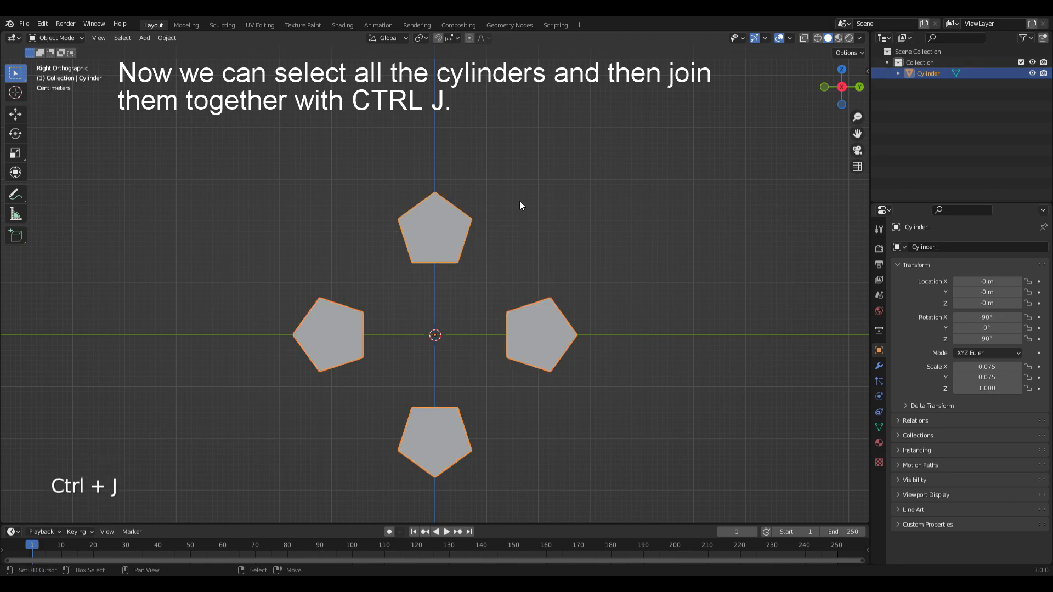
Apply the scale of the joined cylinders.
ctrl+alt+drag(450, 286, 540, 285)
ctrl+alt+drag(485, 250, 519, 298)
key(ctrl+a)
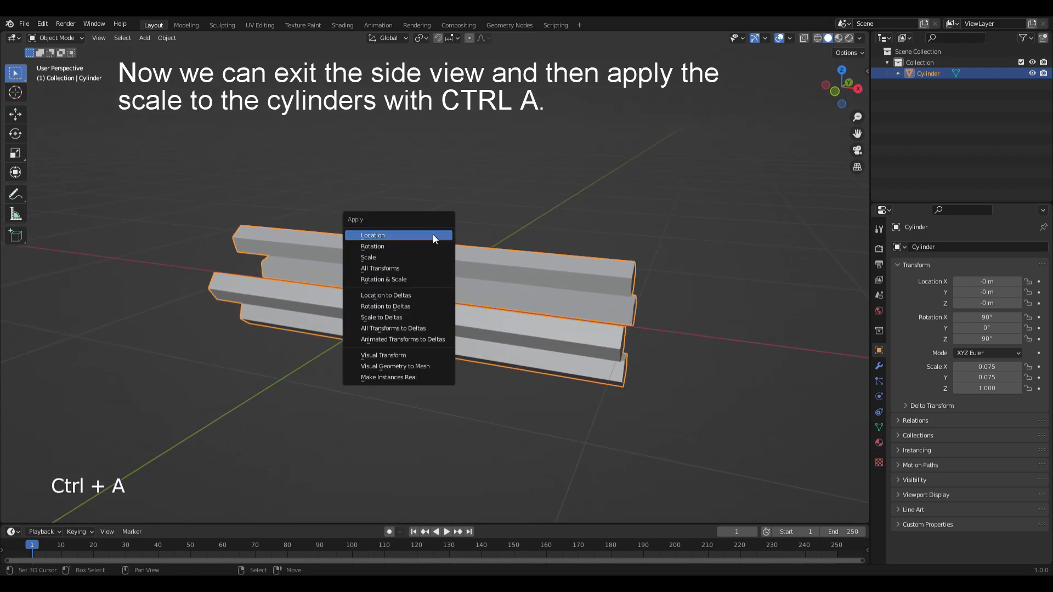
click(383, 258)
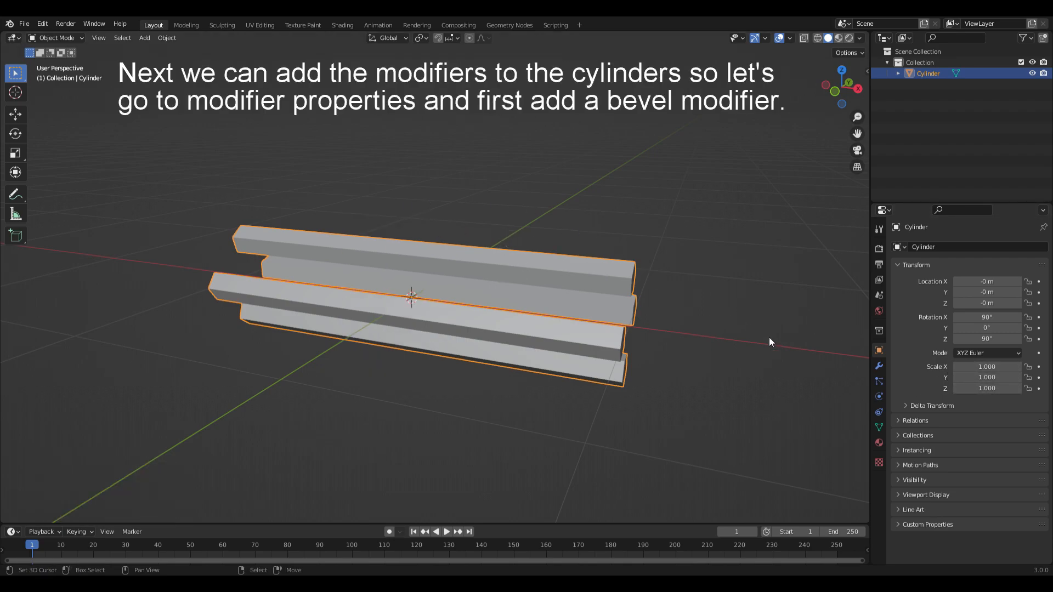
Add a Bevel modifier to the cylinders with an amount of 0.01 m and 3 segments.
click(878, 366)
click(924, 247)
click(836, 289)
click(986, 310)
text(0.01)
key(Return)
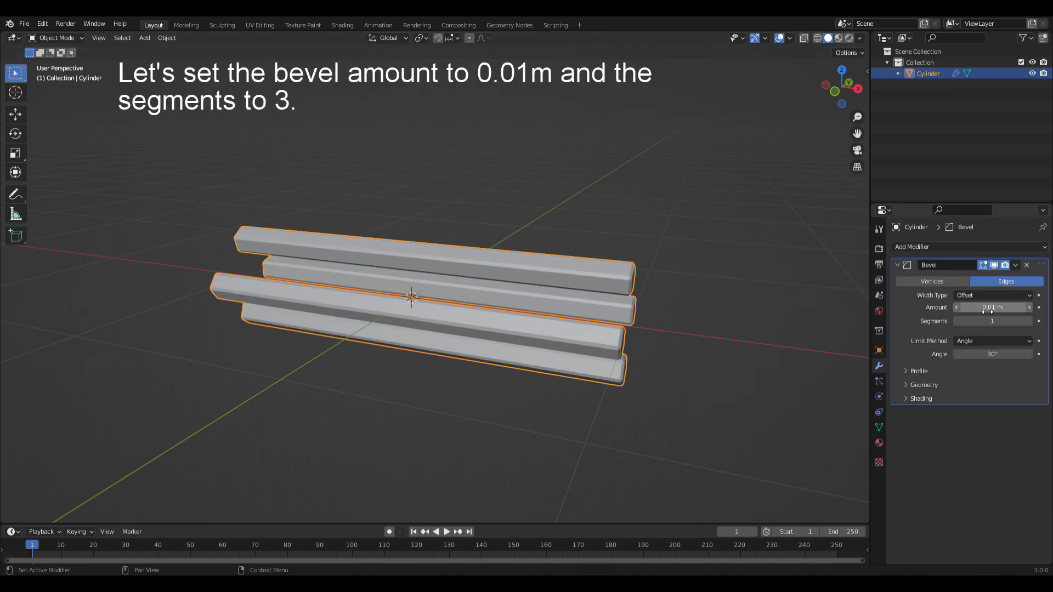
double_click(992, 321)
text(3)
key(Return)
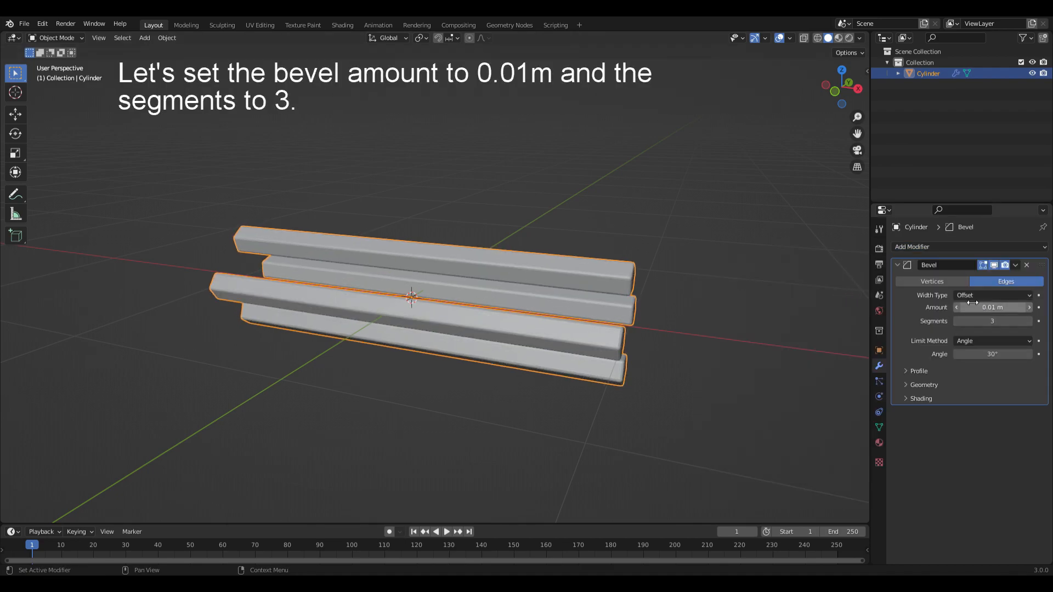
Add a level 2 Subdivision Surface modifier to the cylinders and shade the mesh smooth.
click(897, 265)
key(ctrl+2)
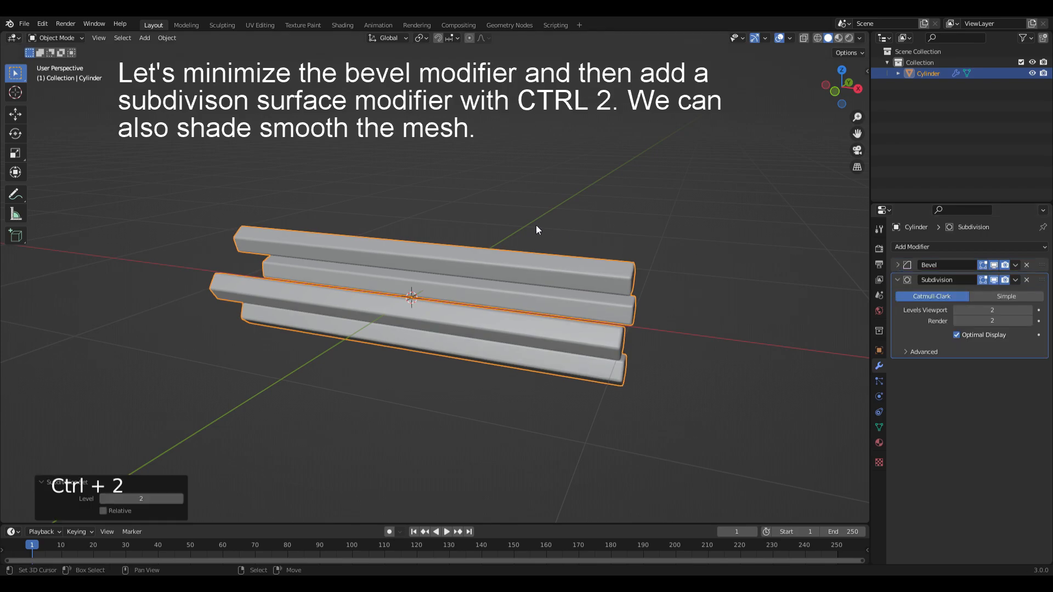
click(896, 280)
key(w)
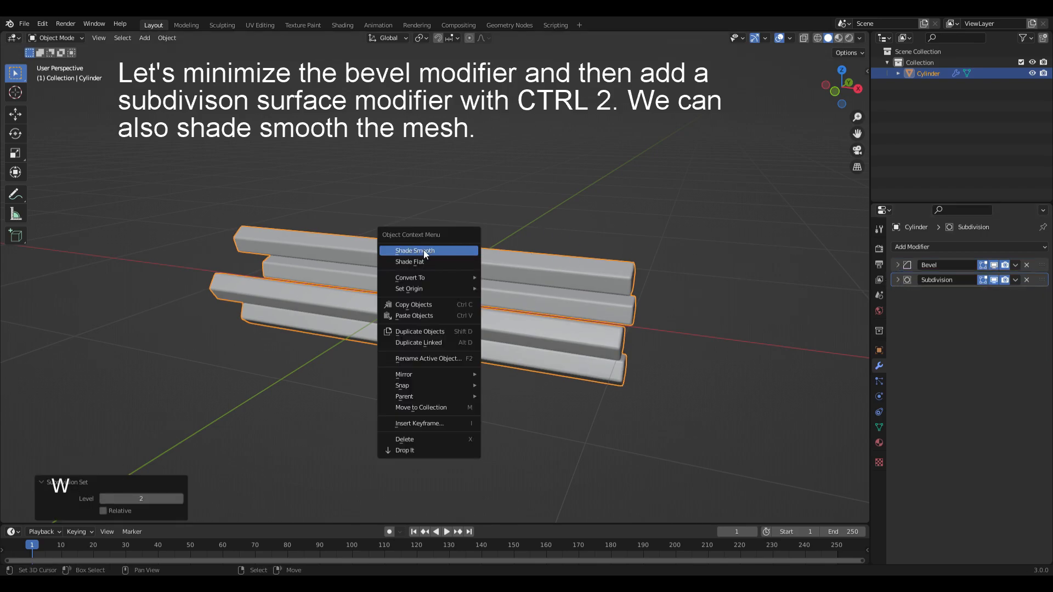
click(425, 252)
Add a Simple Deform modifier in Twist mode with its angle set to 0 degrees.
click(923, 247)
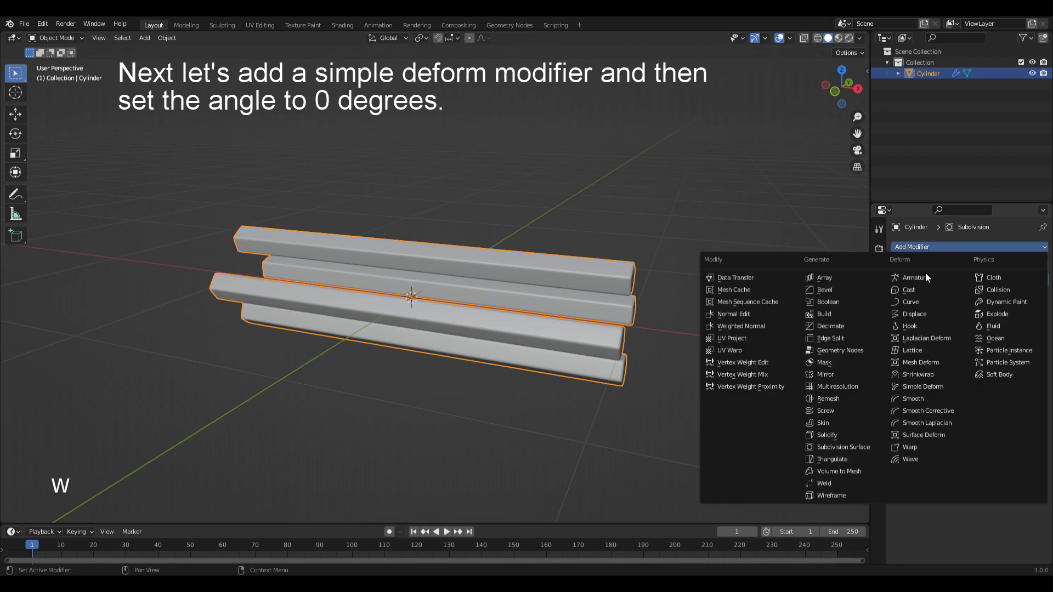
click(920, 386)
double_click(977, 325)
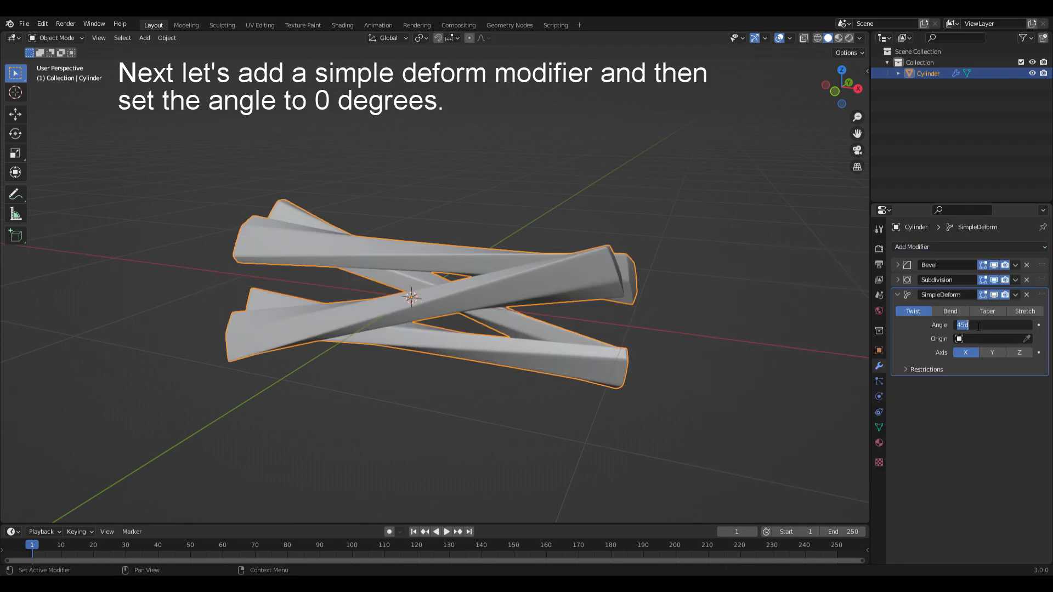
text(0)
key(Return)
Add a second Simple Deform modifier to the cylinders and set its twist angle to 0 degrees.
click(958, 248)
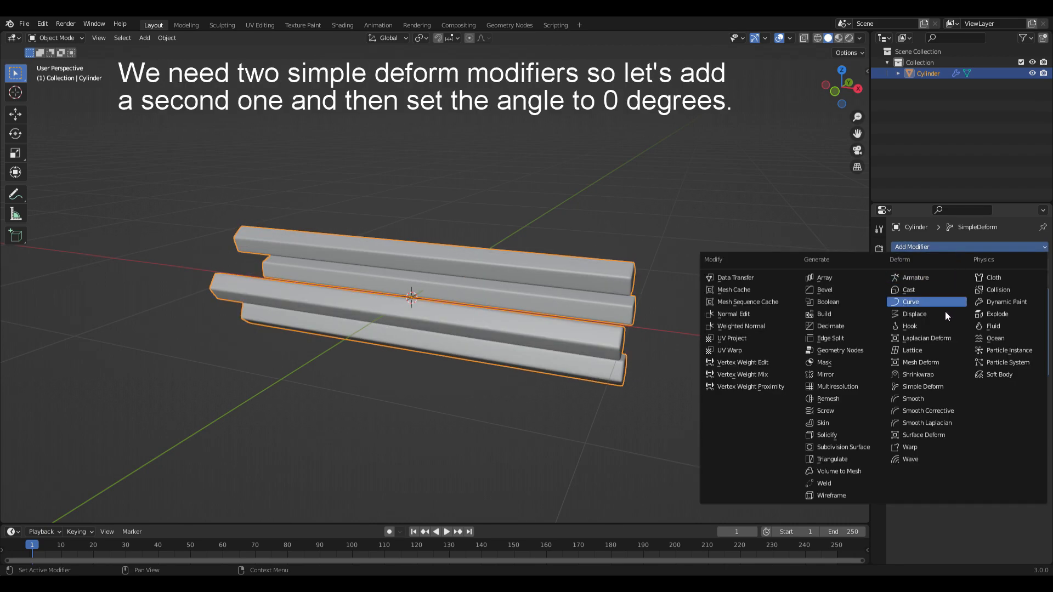
click(924, 387)
double_click(984, 416)
key(Return)
Add a Plain Axes empty and move it 1 m along the X axis.
key(shift+a)
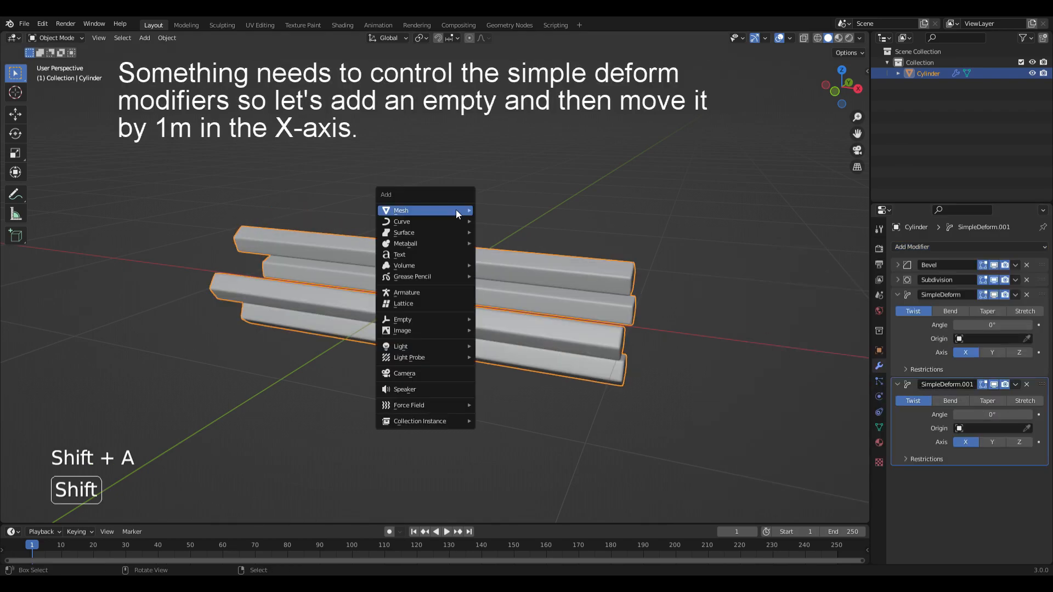
mouse_move(429, 320)
click(516, 319)
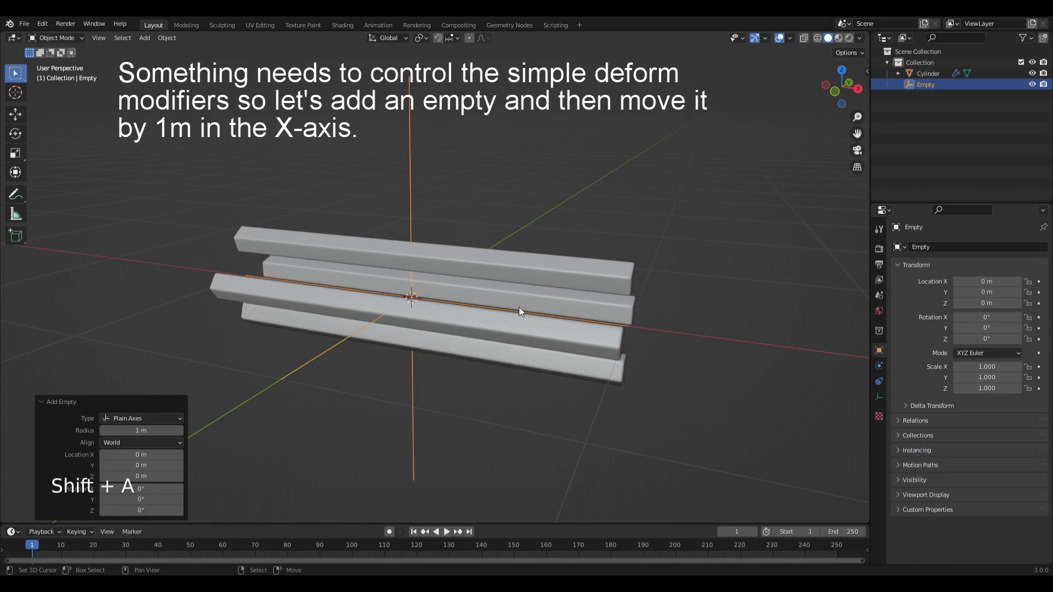
key(g)
key(x)
key(1)
key(Return)
Rename the empty to "Twist 1".
key(F2)
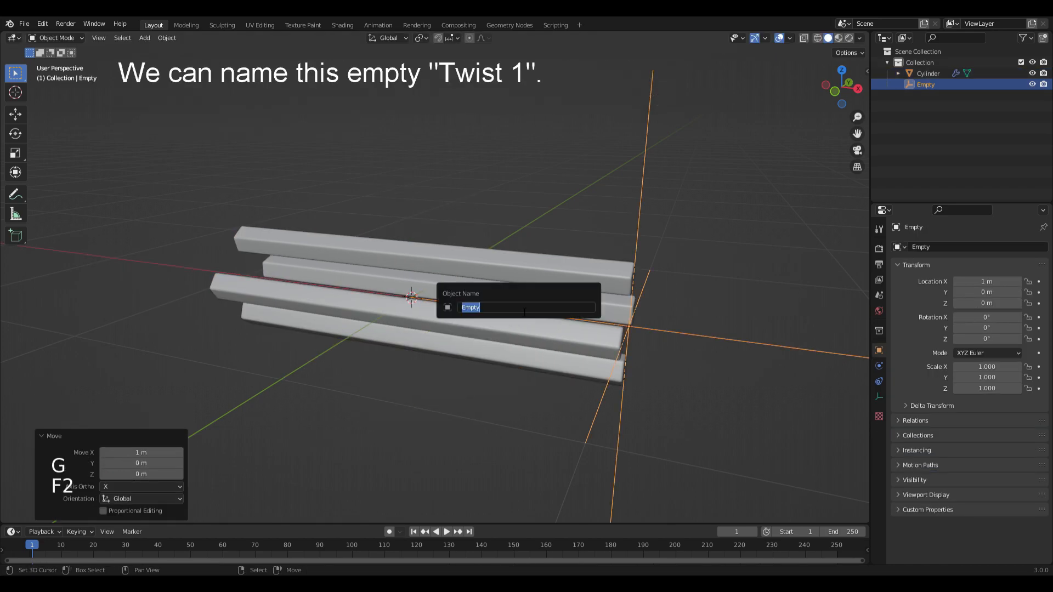
text(Tw)
key(Return)
Duplicate the Twist 1 empty and move the copy -2 m along the X axis.
key(shift+d)
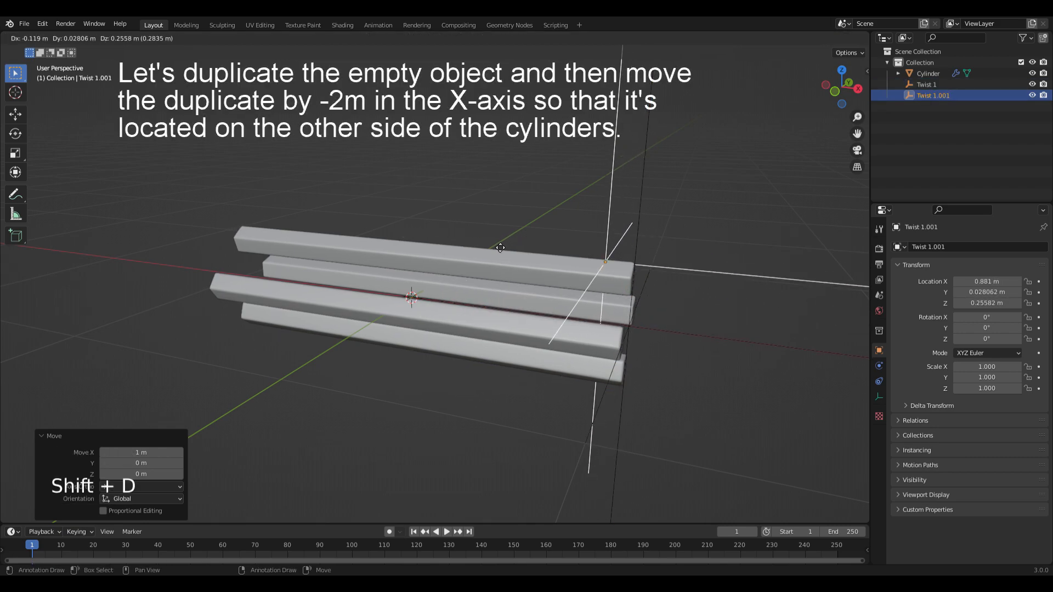
right_click(497, 238)
key(g)
key(x)
key(minus)
key(2)
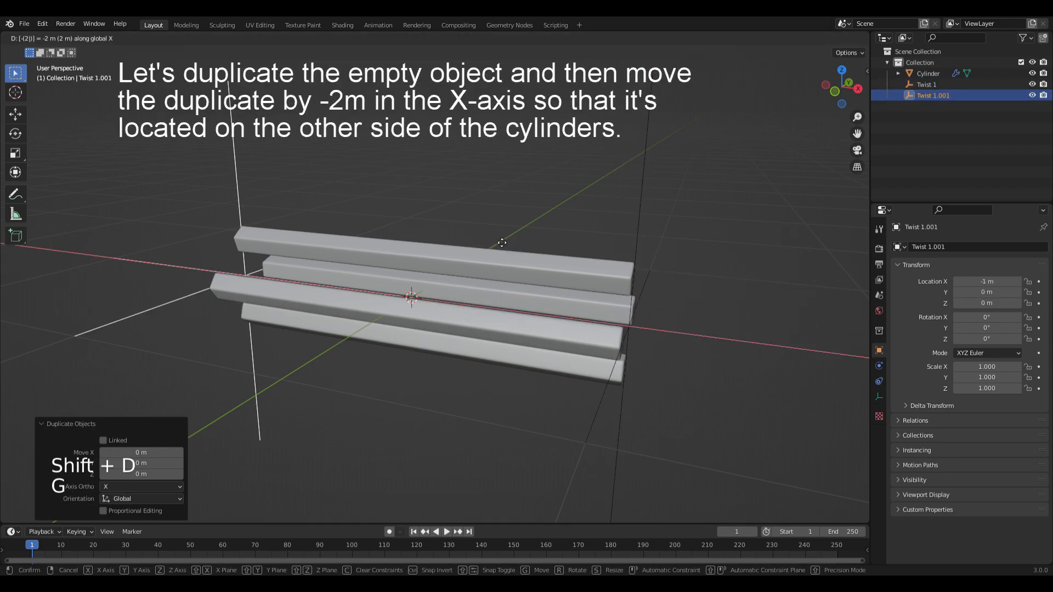
key(Return)
Rename the duplicated empty to "Twist 2".
key(F2)
text(Twist 2)
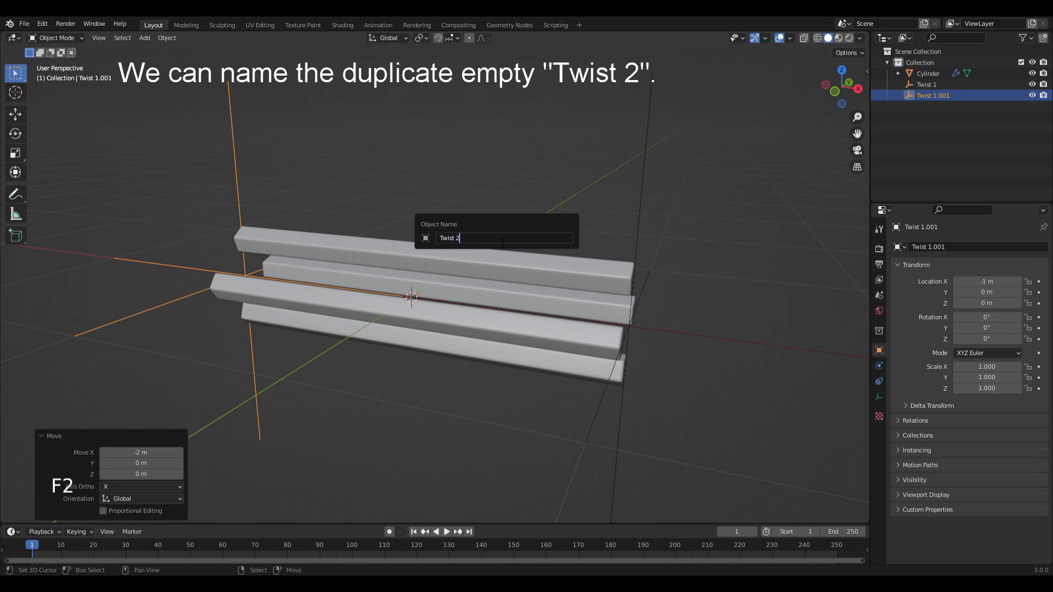
key(Return)
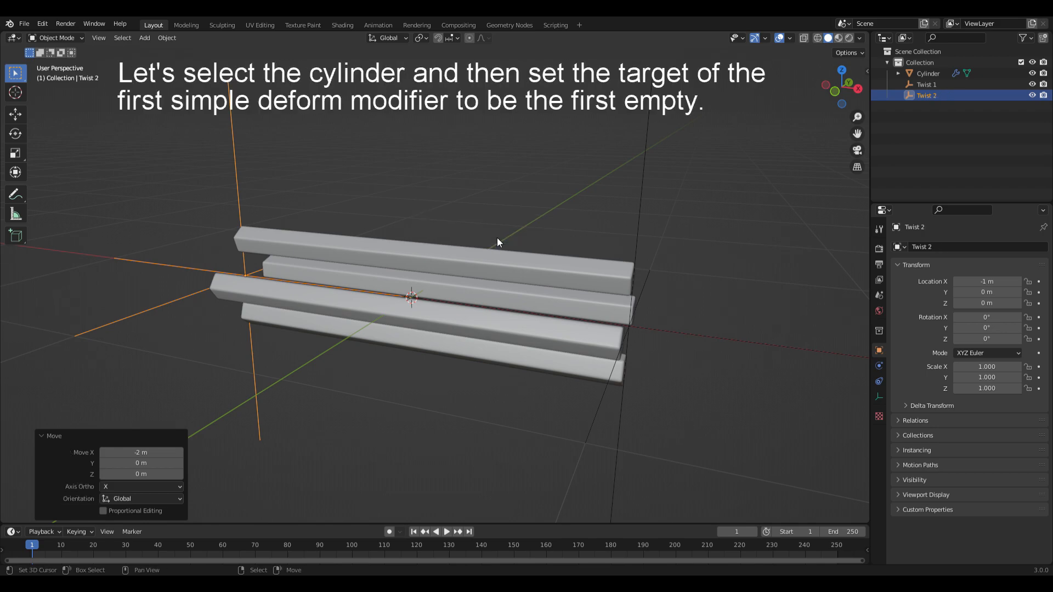
On the cylinders, set Twist 1 as the first Simple Deform's origin and Twist 2 as the second's.
click(501, 257)
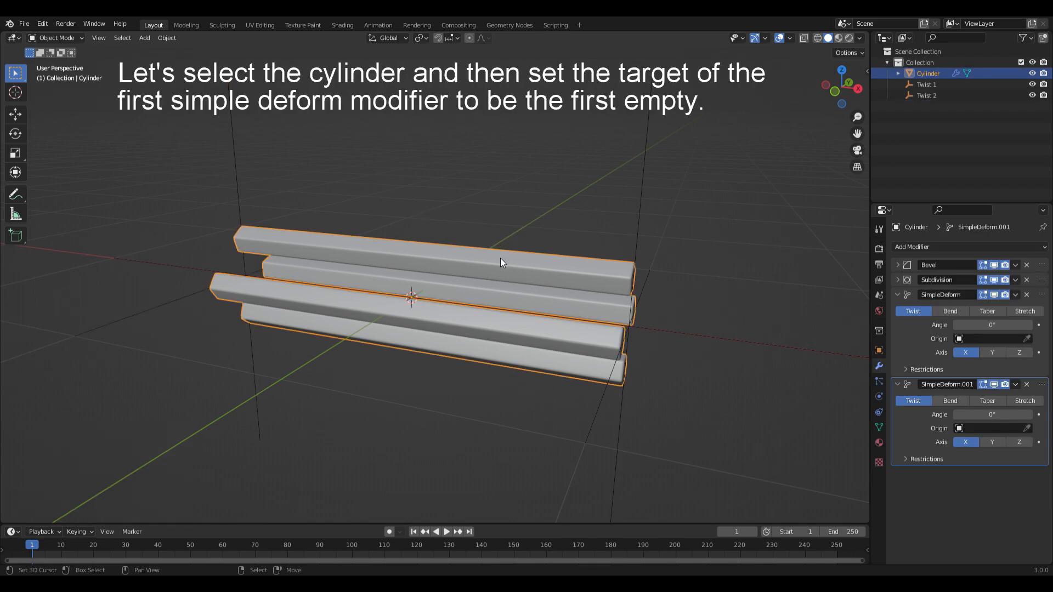
click(1027, 339)
click(640, 176)
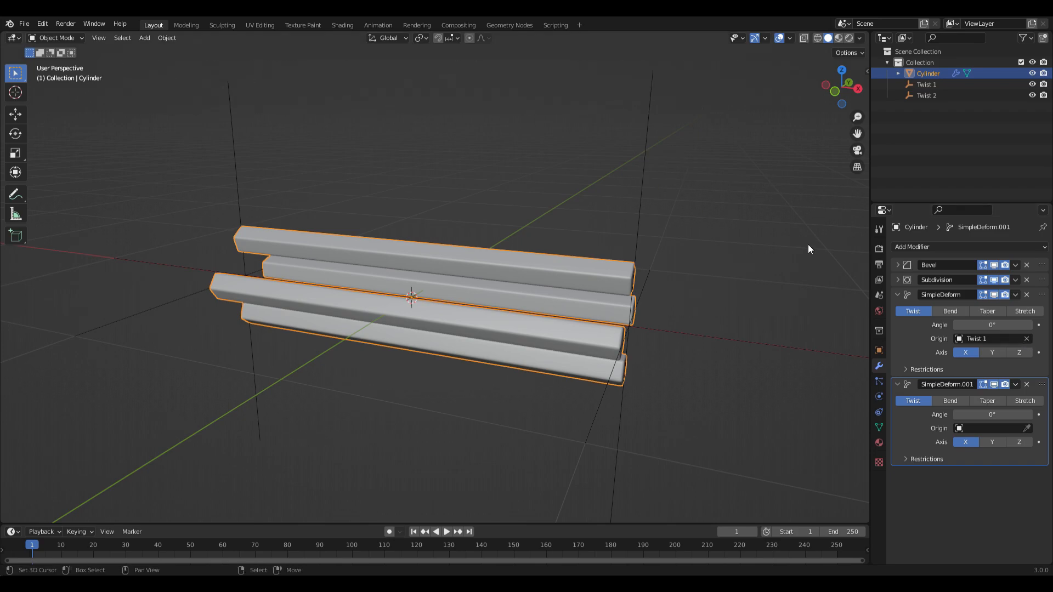
click(1026, 428)
click(240, 165)
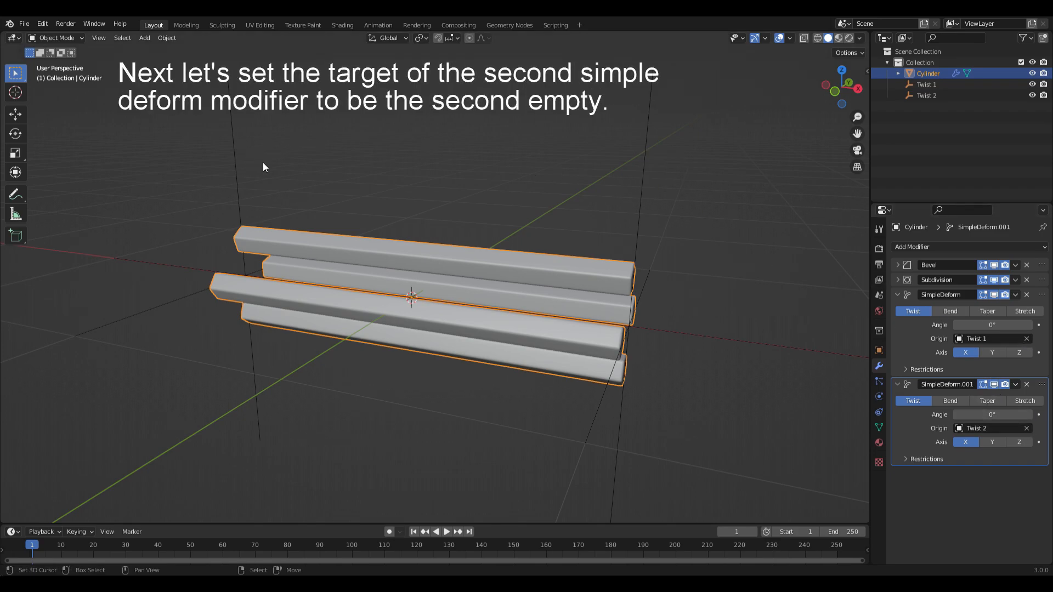
Hide the Subdivision and Bevel modifiers in the viewport, then test the first Simple Deform's twist and reset its angle to 0.
click(995, 282)
click(997, 264)
mouse_move(992, 325)
mouse_down()
mouse_move(932, 325)
mouse_move(984, 324)
mouse_up()
click(993, 325)
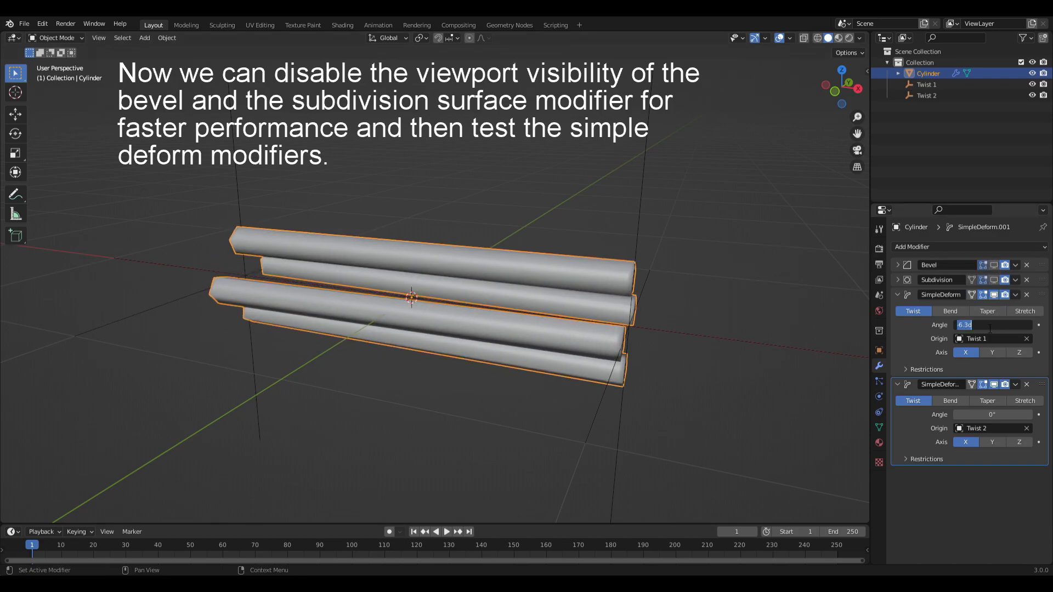
text(0)
key(Return)
Test the second Simple Deform's twist, reset its angle to 0, and show Subdivision and Bevel in the viewport again.
mouse_move(993, 415)
mouse_down()
mouse_move(1031, 415)
mouse_move(1012, 415)
mouse_up()
click(993, 415)
text(0)
key(Return)
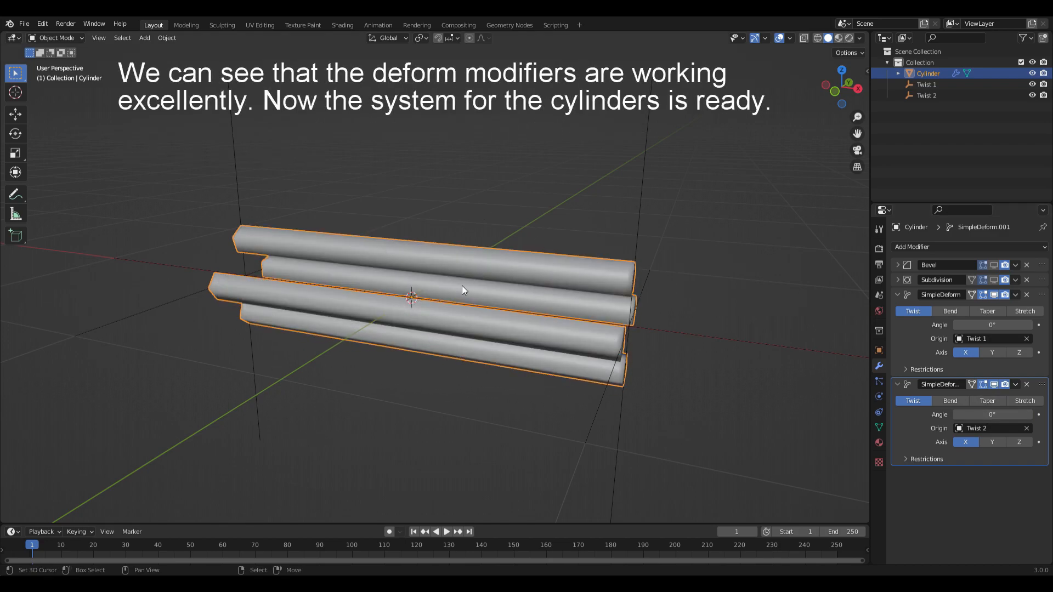
click(994, 280)
click(993, 266)
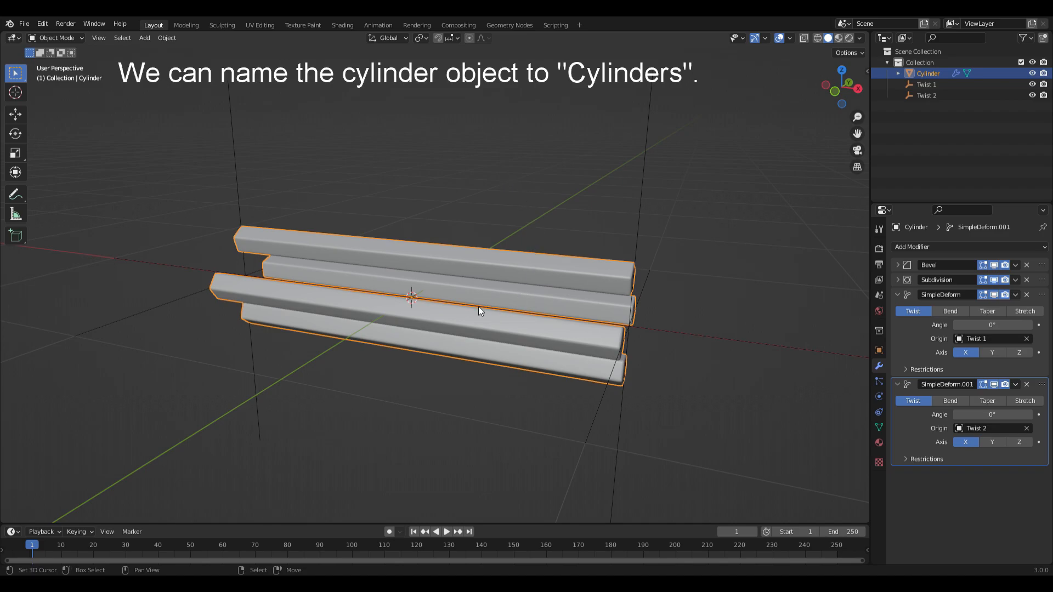
Rename the cylinder object to "Cylinders".
key(F2)
click(475, 186)
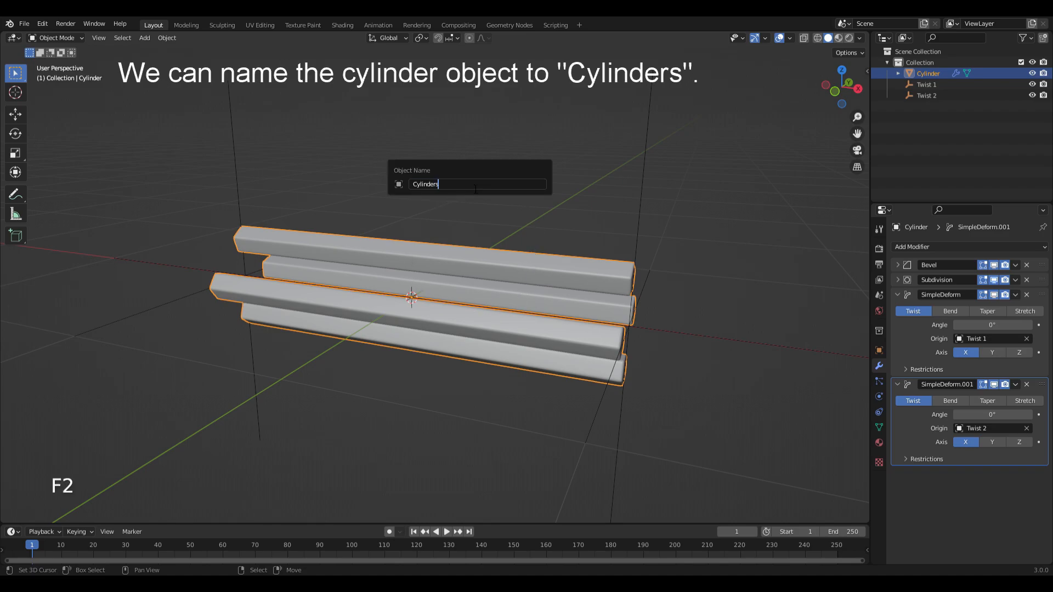
text(s)
key(Return)
Add a plane mesh at the world origin and enter Edit Mode on it.
key(shift+a)
click(522, 182)
key(Tab)
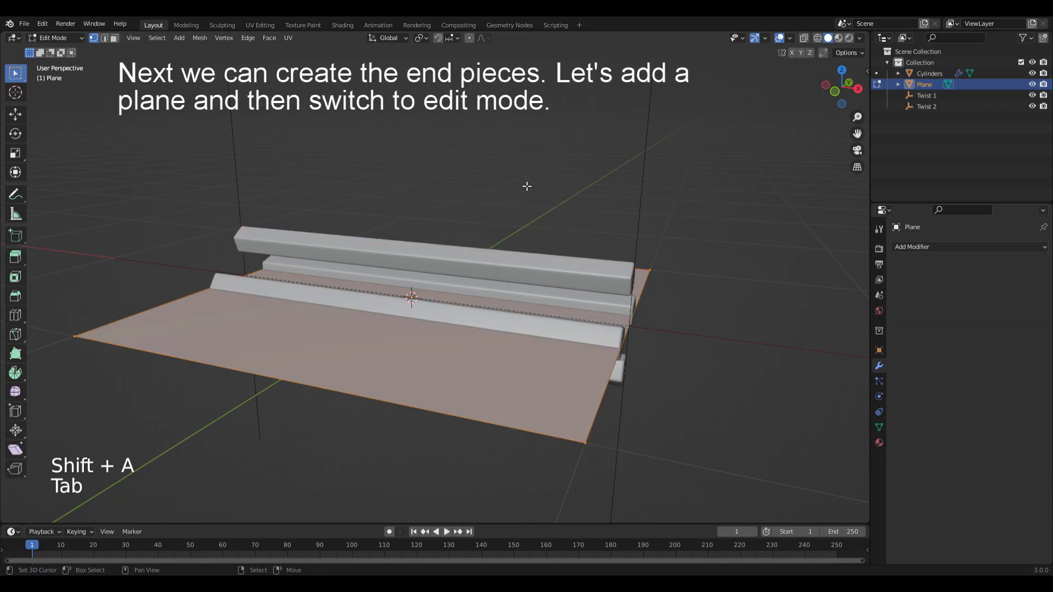
Rotate the plane 90° about the X-axis and 90° about the Z-axis.
key(r)
key(x)
key(9)
key(0)
key(Return)
key(r)
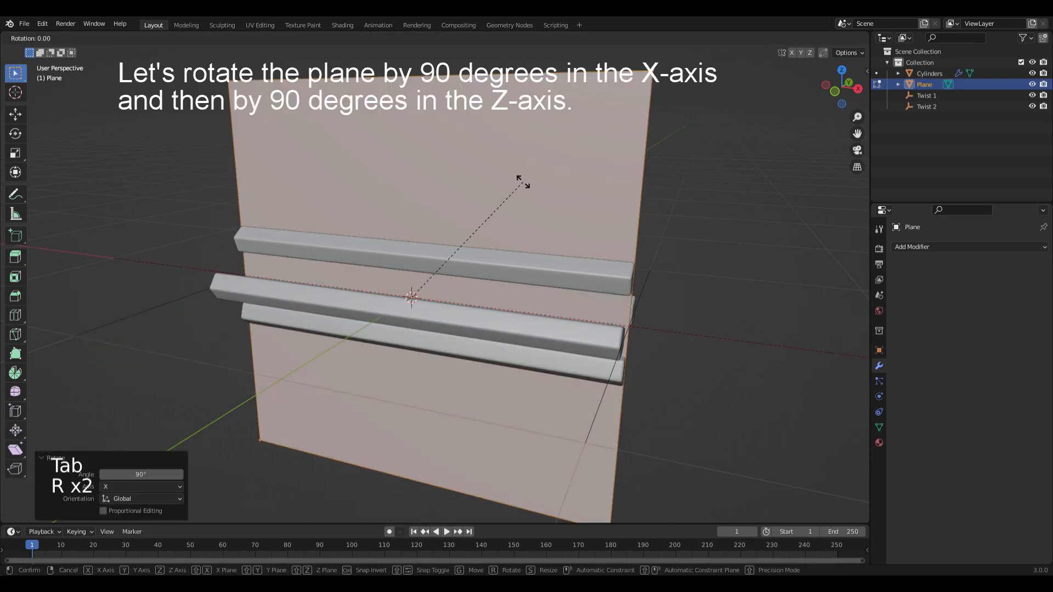
key(z)
key(9)
key(0)
key(Return)
Rotate the upright plane 45° about the X-axis so it stands as a diamond.
key(r)
key(x)
key(4)
key(5)
key(Return)
Scale the plane down uniformly by a factor of 0.22.
key(s)
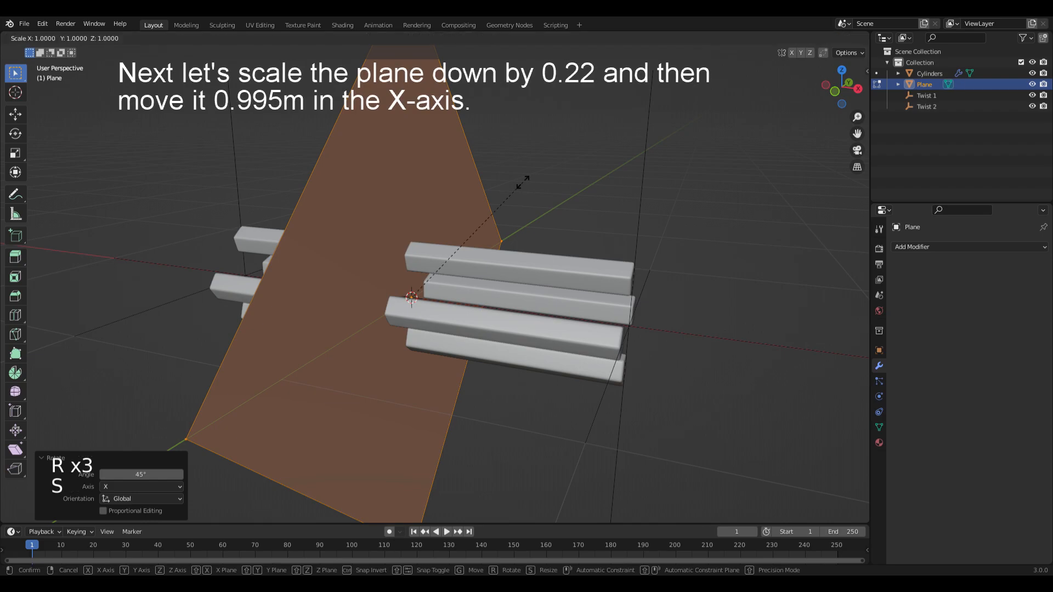
key(0)
key(period)
key(2)
key(2)
key(Return)
Move the plane 0.995 m along the X-axis to the end of the cylinders.
key(g)
key(x)
key(0)
key(period)
key(9)
key(9)
key(5)
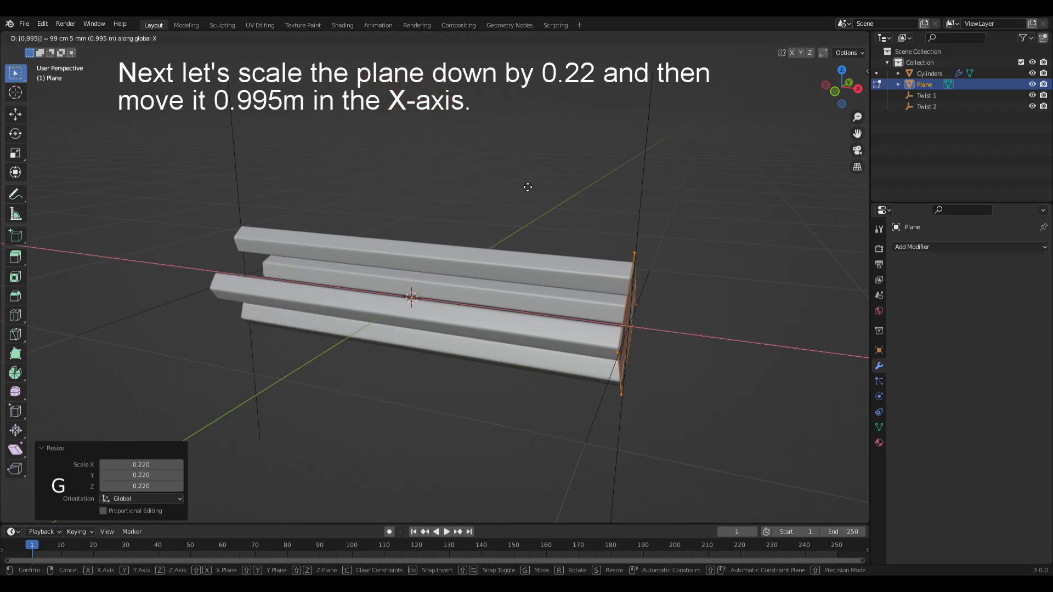
key(Return)
In the right orthographic view, bevel the plane's corner vertices with a width of 0.055 m and 15 segments.
key(KP_5)
key(KP_3)
alt+middle_drag(493, 300, 515, 282)
key(ctrl+shift+b)
click(528, 270)
click(151, 345)
text(0.055)
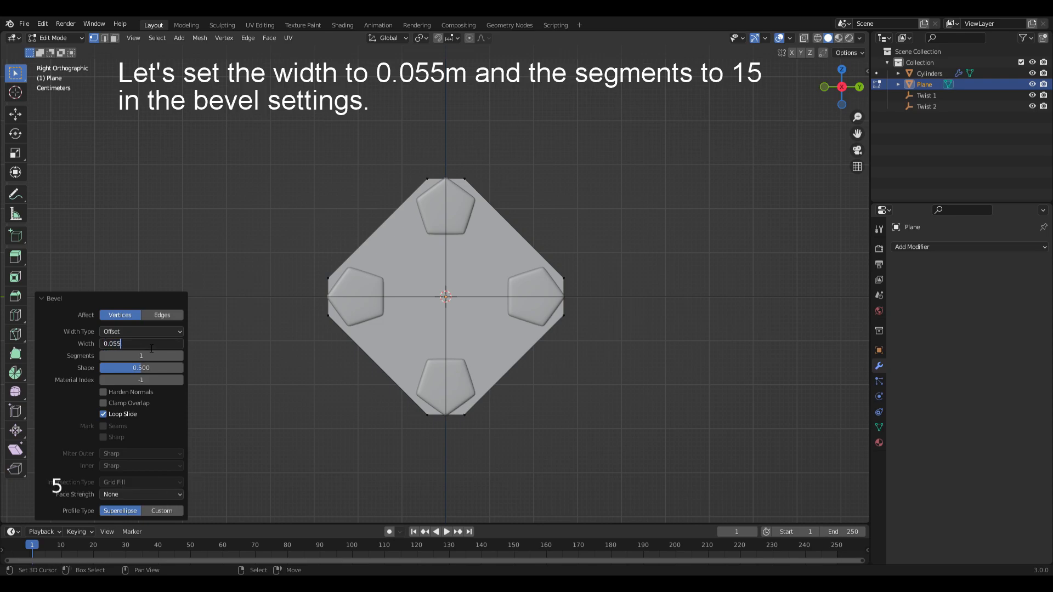
key(Return)
click(141, 359)
text(1)
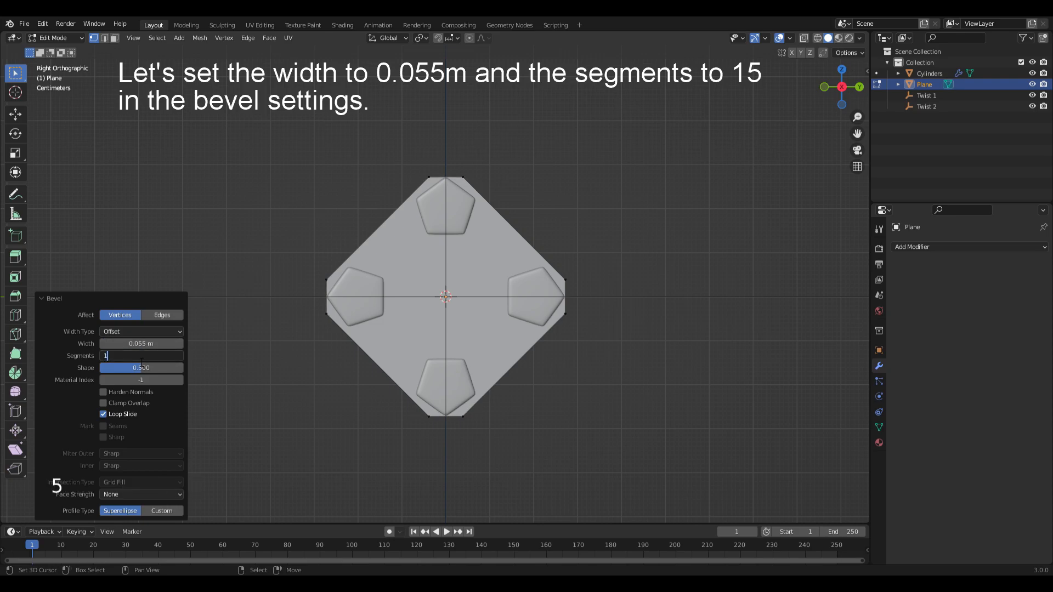
text(5)
key(Return)
Leave Edit Mode and add a Solidify modifier to the plane with a thickness of -0.05 m.
key(Tab)
middle_drag(447, 264, 559, 268)
ctrl+alt+drag(559, 270, 590, 307)
alt+drag(590, 307, 575, 304)
click(915, 249)
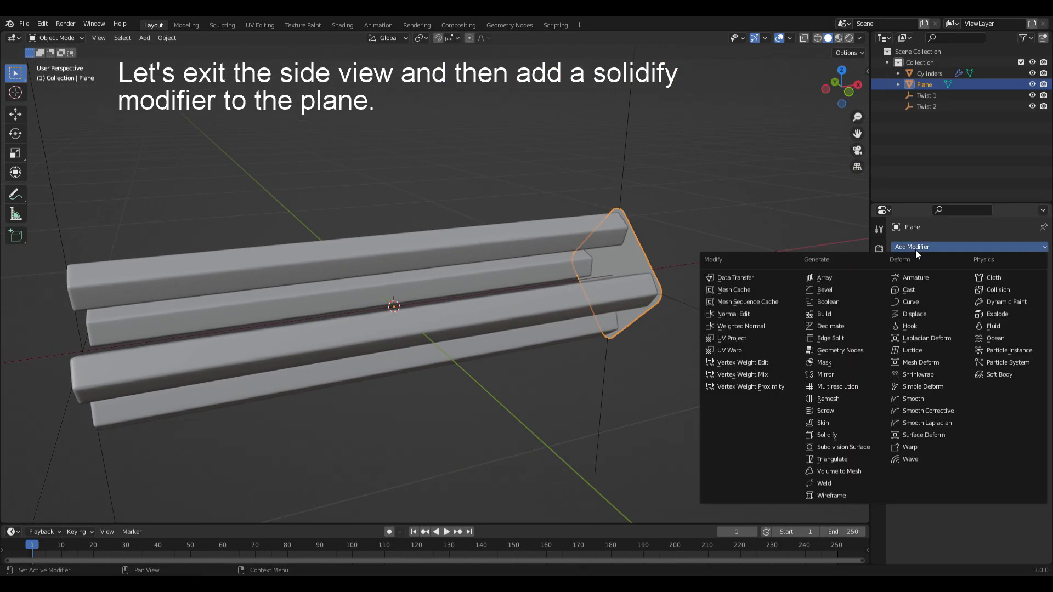
click(825, 434)
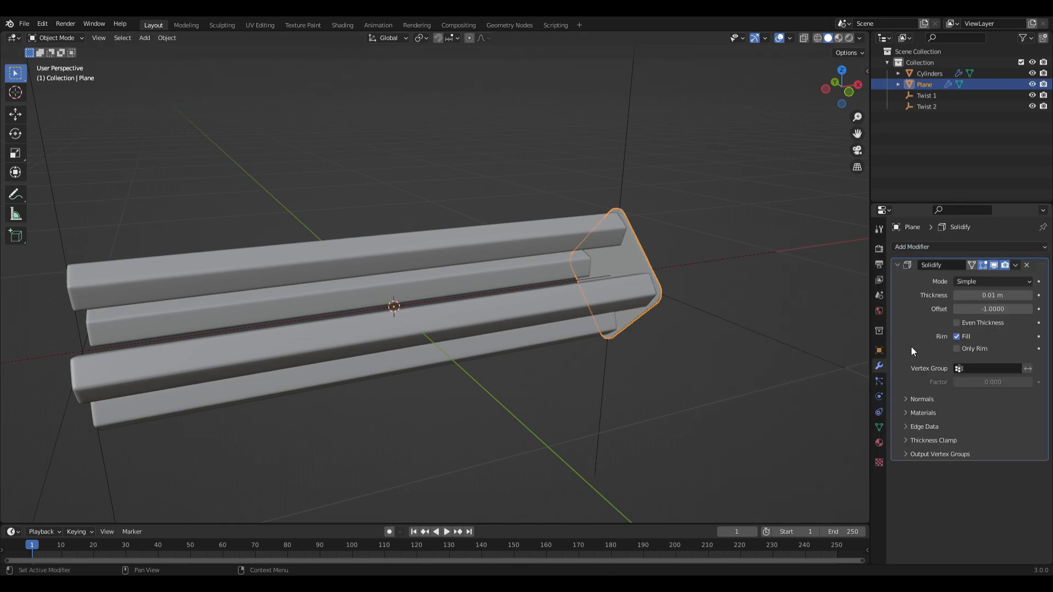
click(975, 301)
text(-0.05)
key(Return)
click(898, 264)
Add a Bevel modifier to the plane with an amount of 0.0075 m and 3 segments.
click(909, 246)
click(844, 291)
click(978, 323)
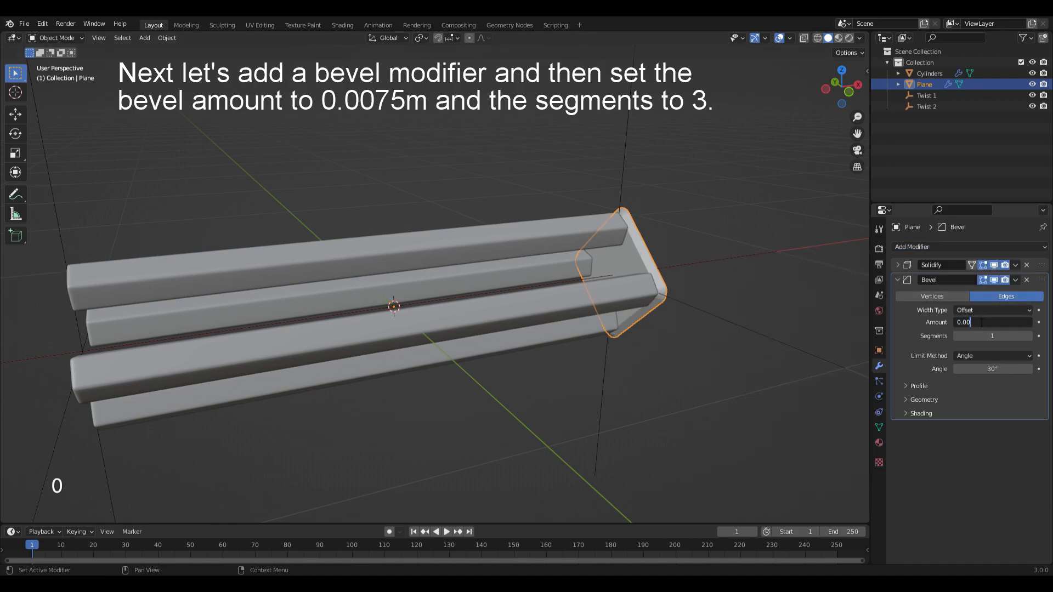
text(0.0075)
key(Return)
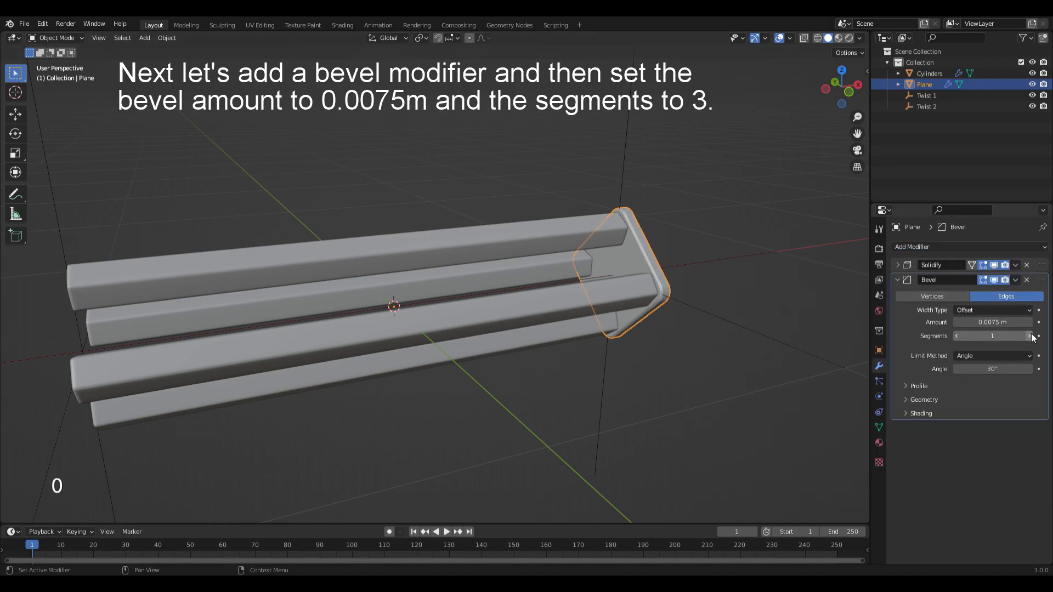
click(896, 280)
Add a level 2 Subdivision Surface modifier to the plane and shade it smooth.
key(ctrl)
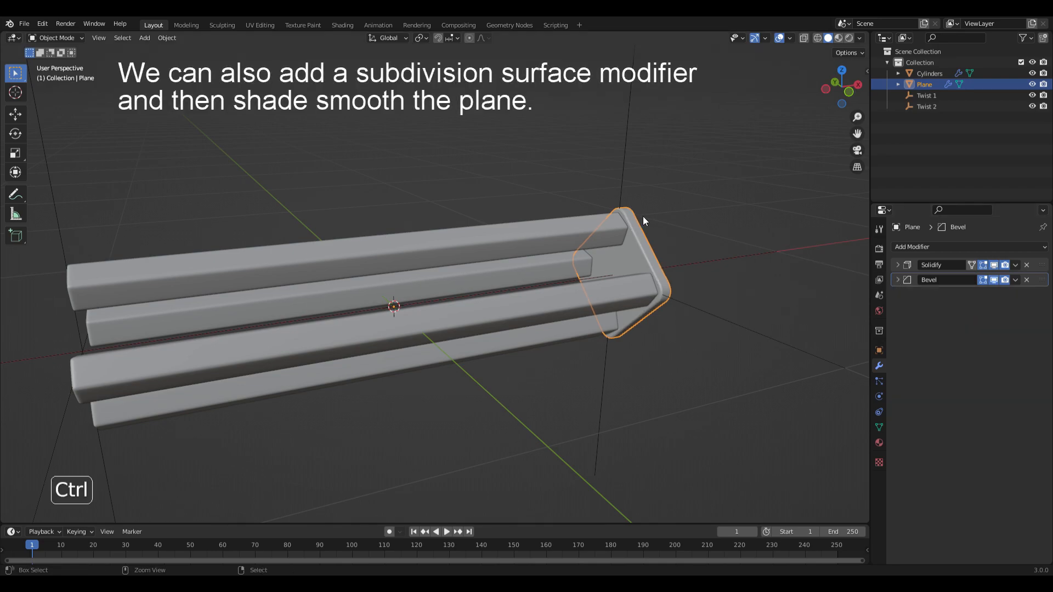
key(ctrl+2)
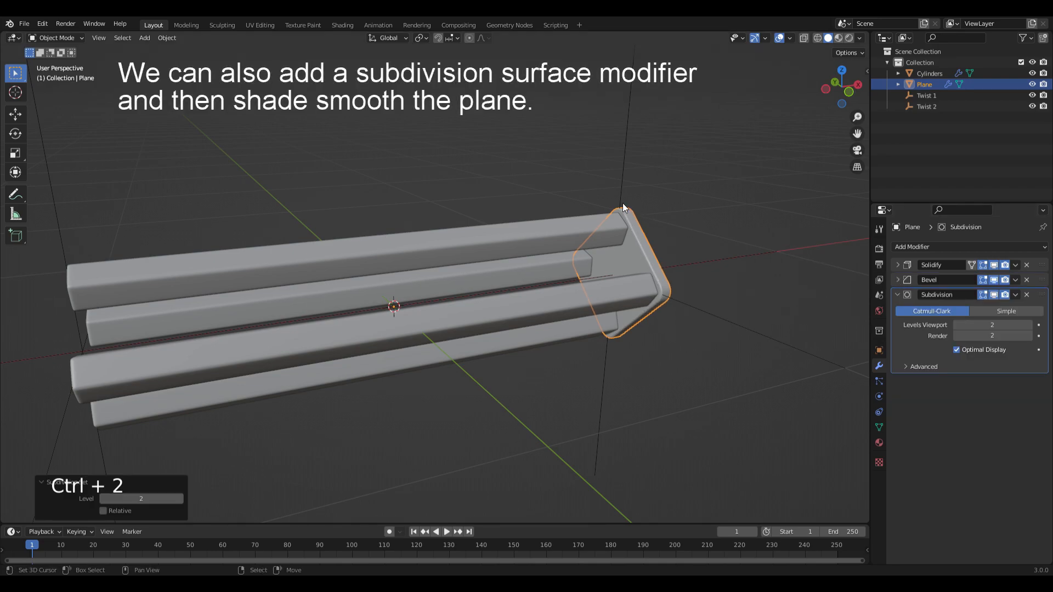
key(w)
click(578, 205)
click(897, 294)
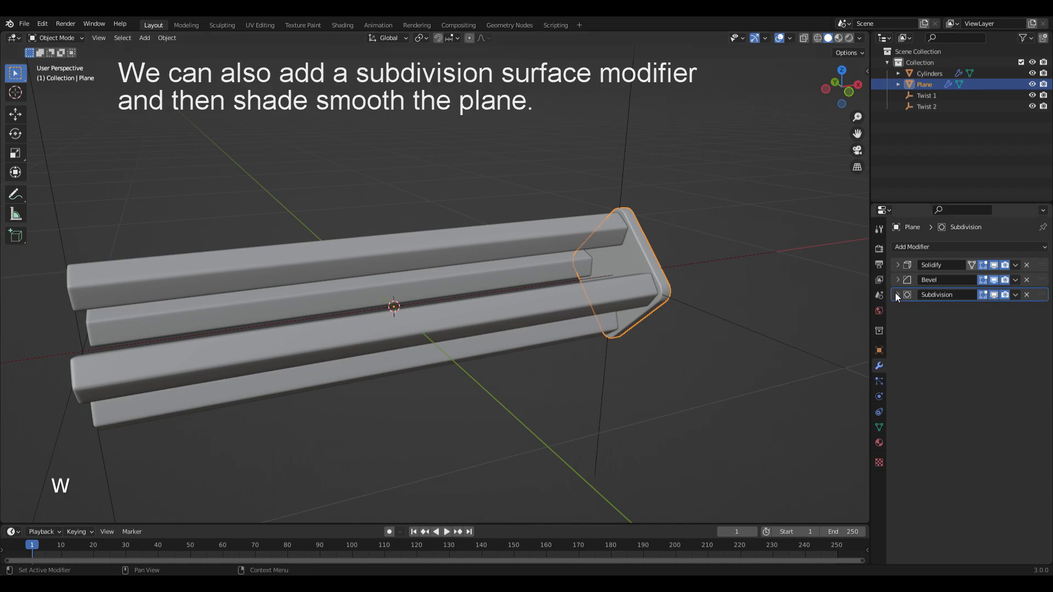
Add a Mirror modifier to the plane and apply it so an end piece sits on both ends of the cylinders.
click(909, 247)
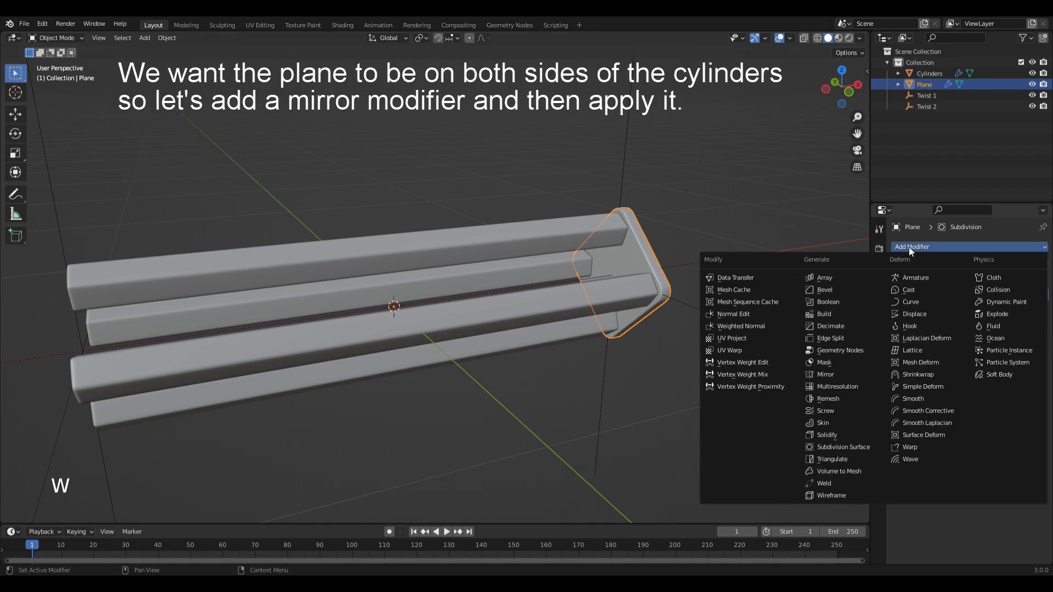
click(826, 375)
click(1014, 309)
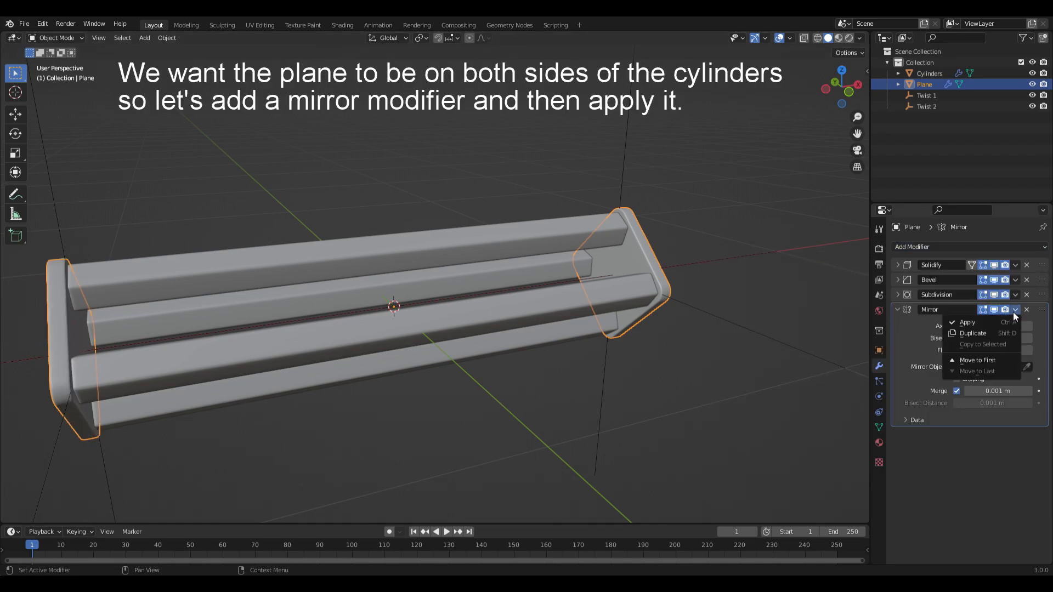
click(967, 323)
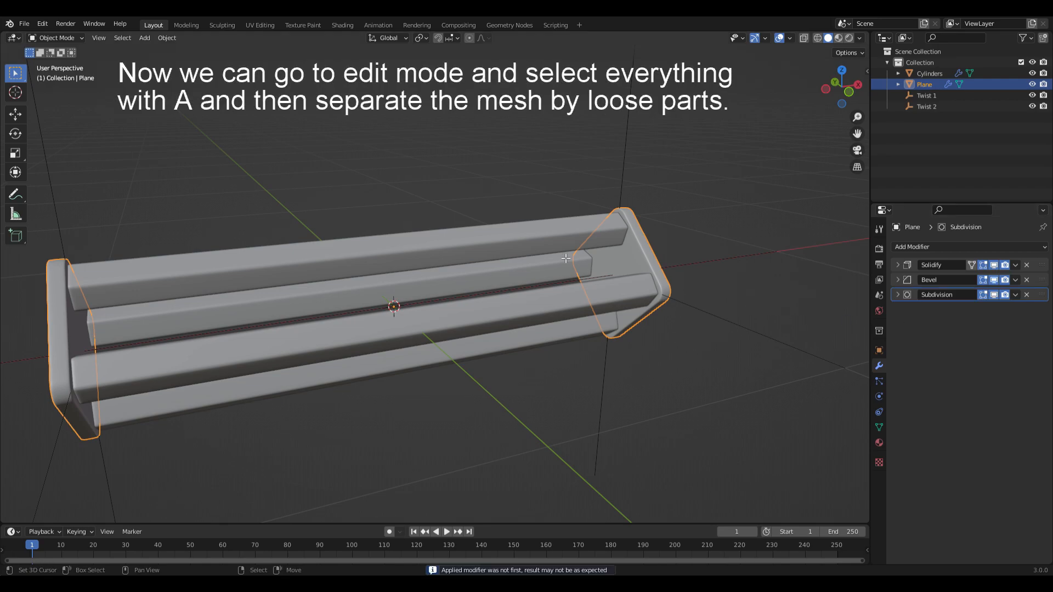
Select the whole plane mesh in Edit Mode, separate it by loose parts, and return to Object Mode.
key(Tab)
key(a)
key(p)
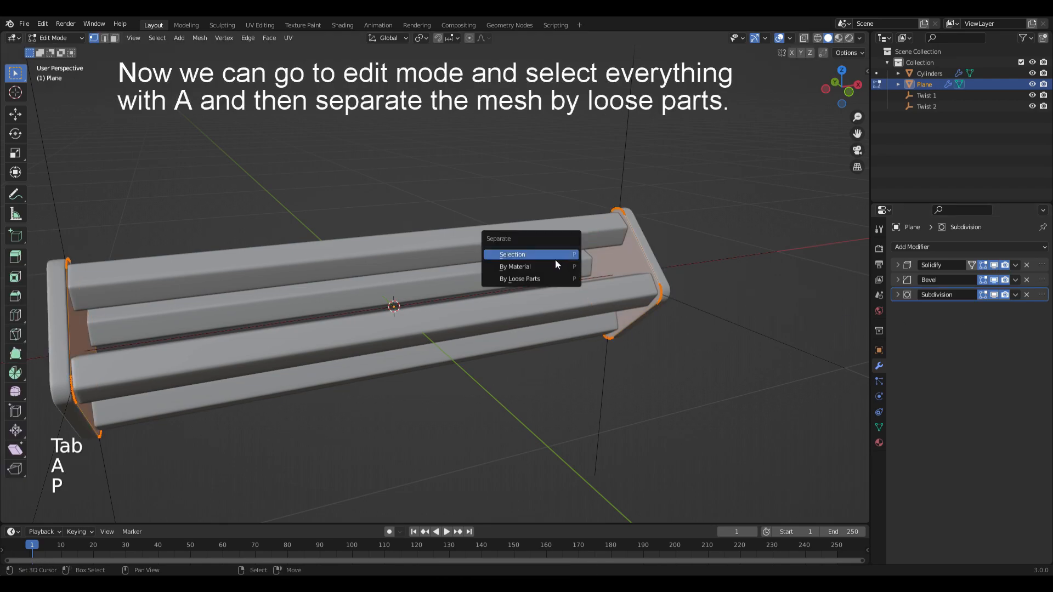
click(525, 278)
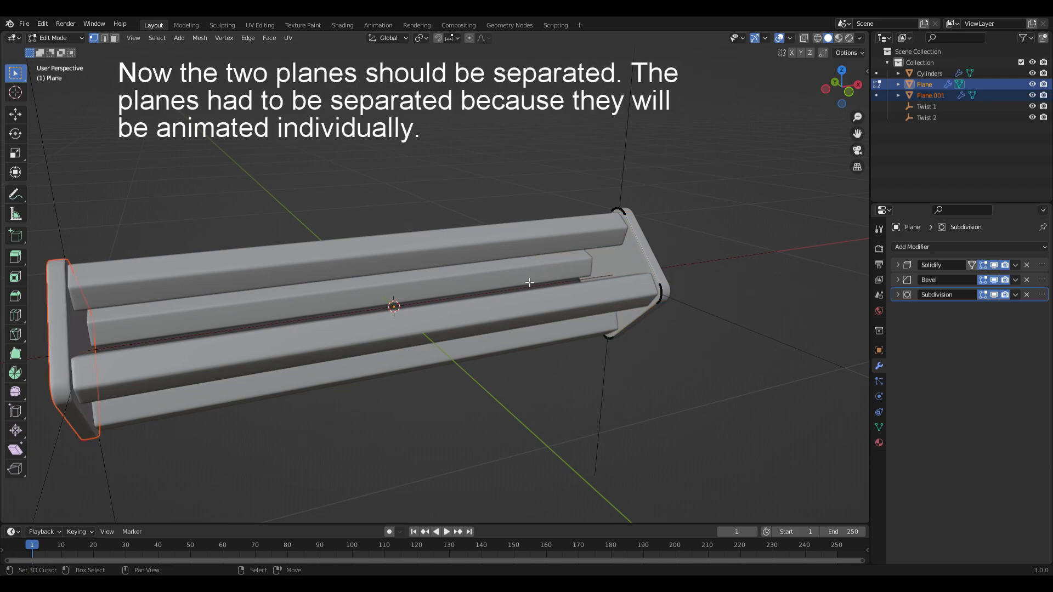
key(Tab)
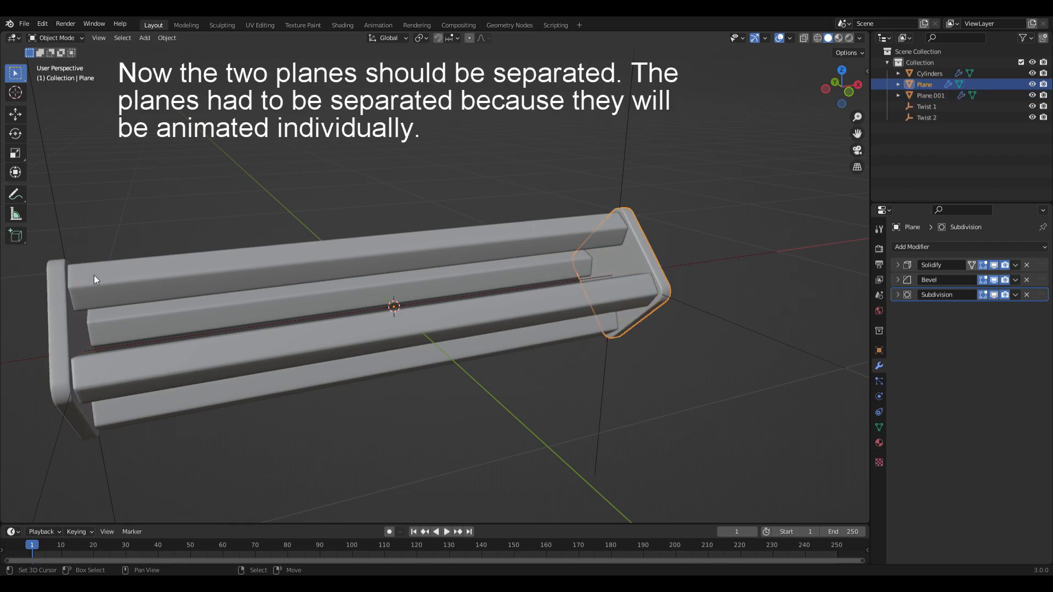
Rename the right end plane to "base 1".
click(41, 311)
right_click(548, 169)
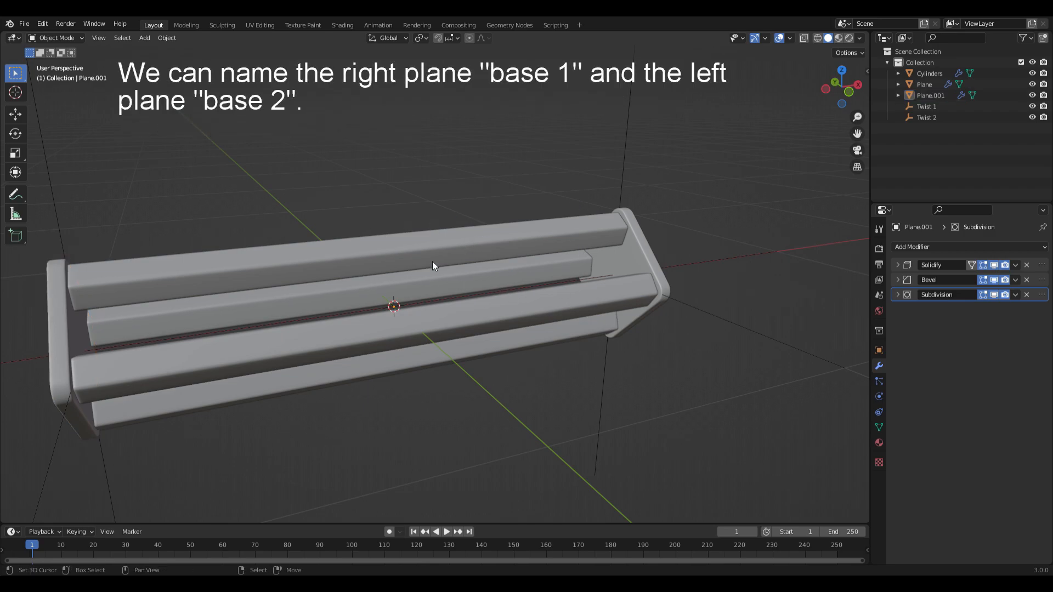
click(636, 230)
key(F2)
text(base 1)
key(Return)
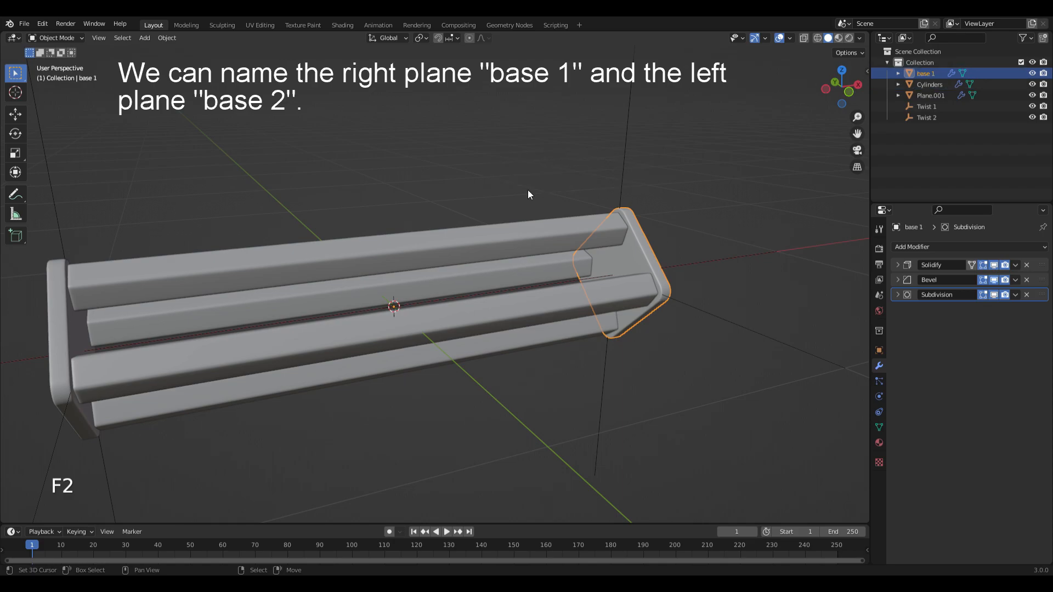
Rename the left end plane to "base 2" and deselect everything.
click(62, 319)
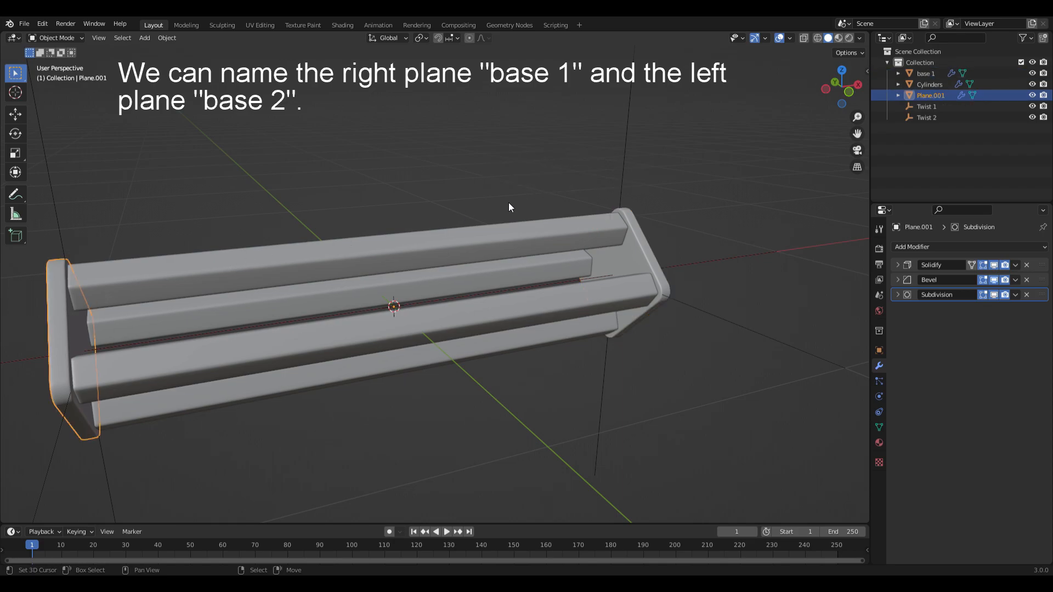
key(F2)
text(ba)
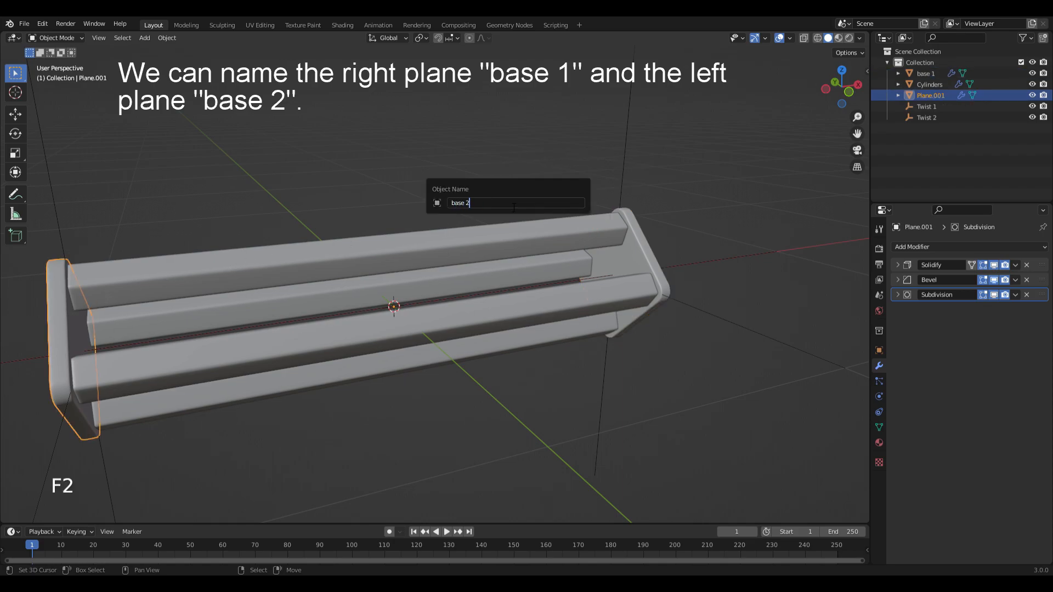
text(se 2)
key(Return)
key(alt+a)
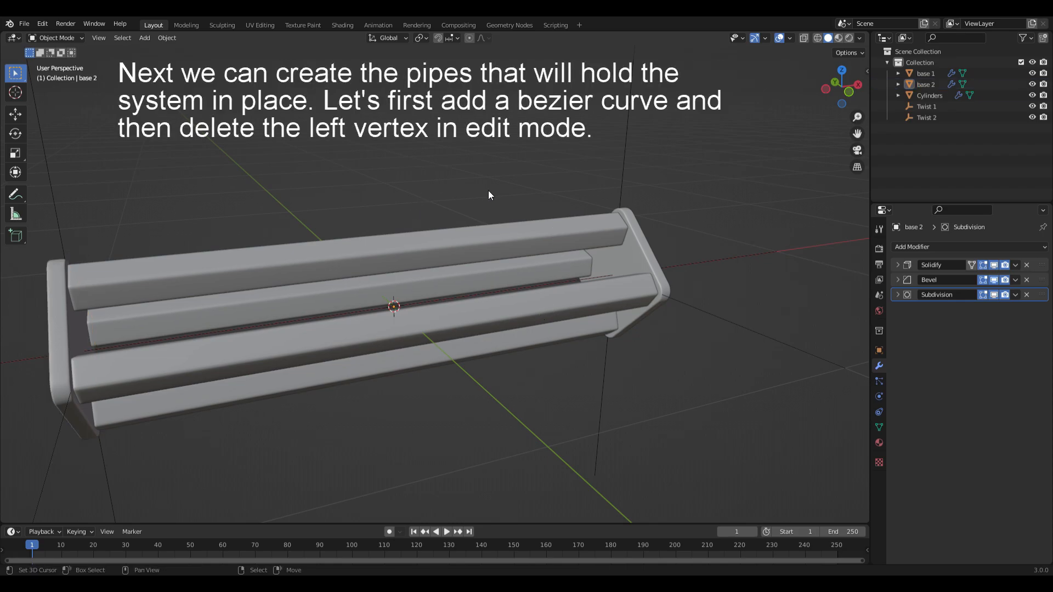
Add a Bezier curve at the world origin and delete its left control point in Edit Mode.
key(shift+a)
mouse_move(439, 192)
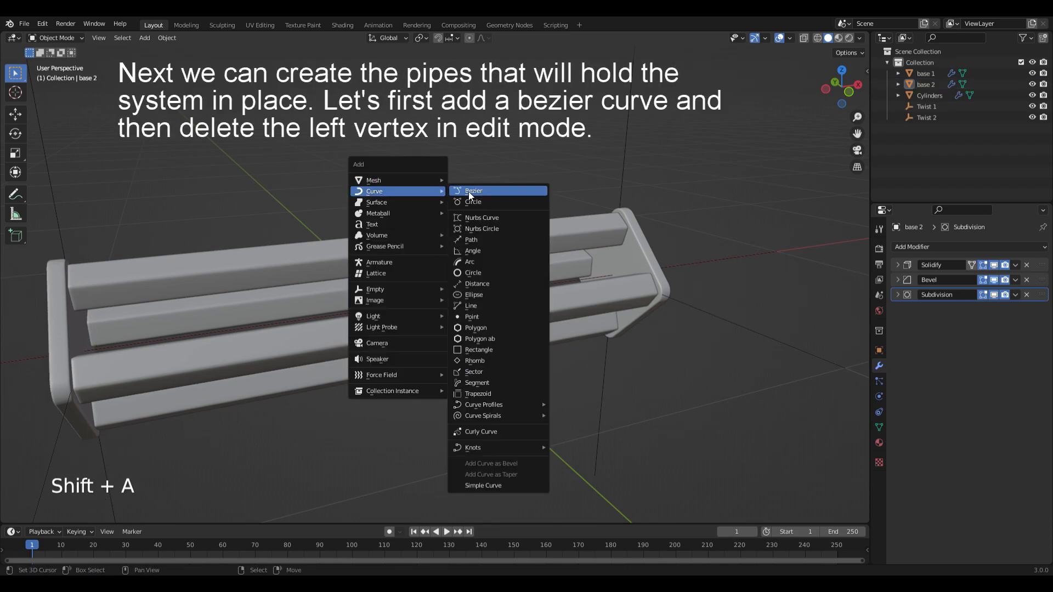
click(480, 192)
key(Tab)
scroll(479, 194, down, 4)
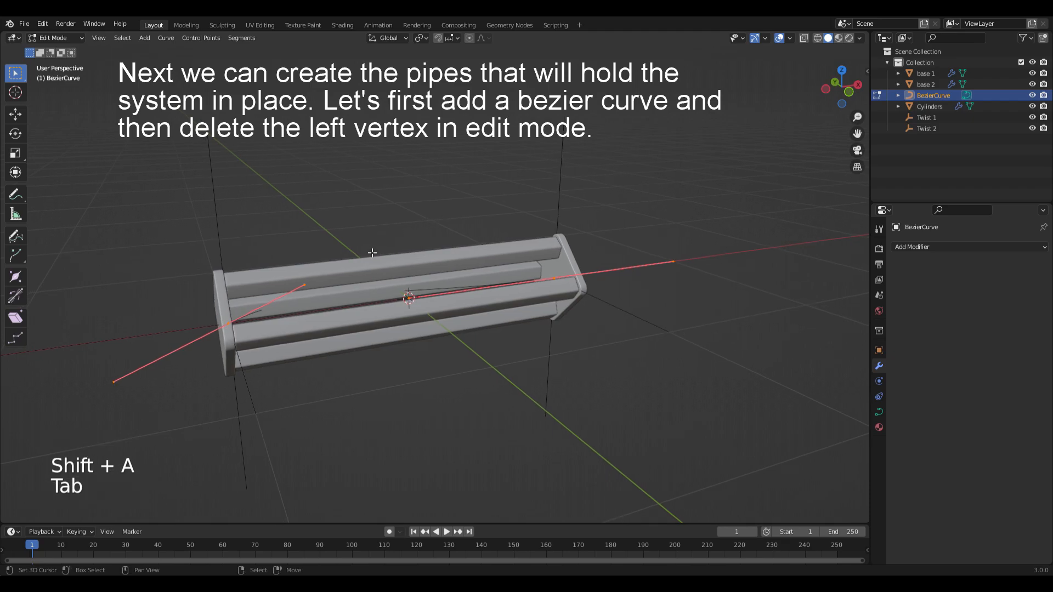
key(x)
click(300, 257)
In the front orthographic view, extrude the curve's remaining right point 3 m along the X-axis and leave Edit Mode.
click(554, 279)
key(KP_5)
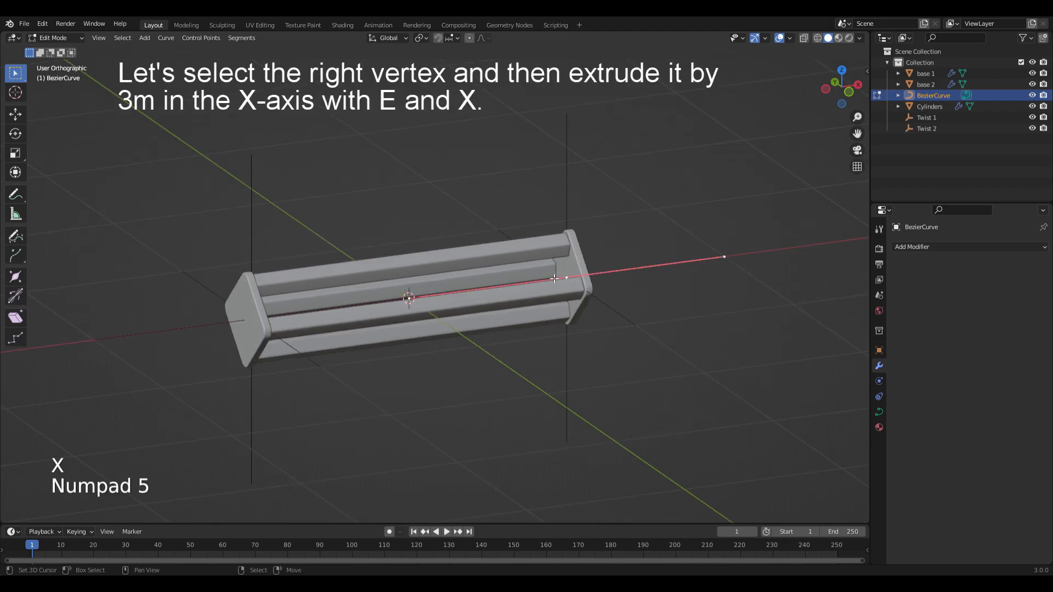
key(KP_1)
scroll(554, 279, down, 3)
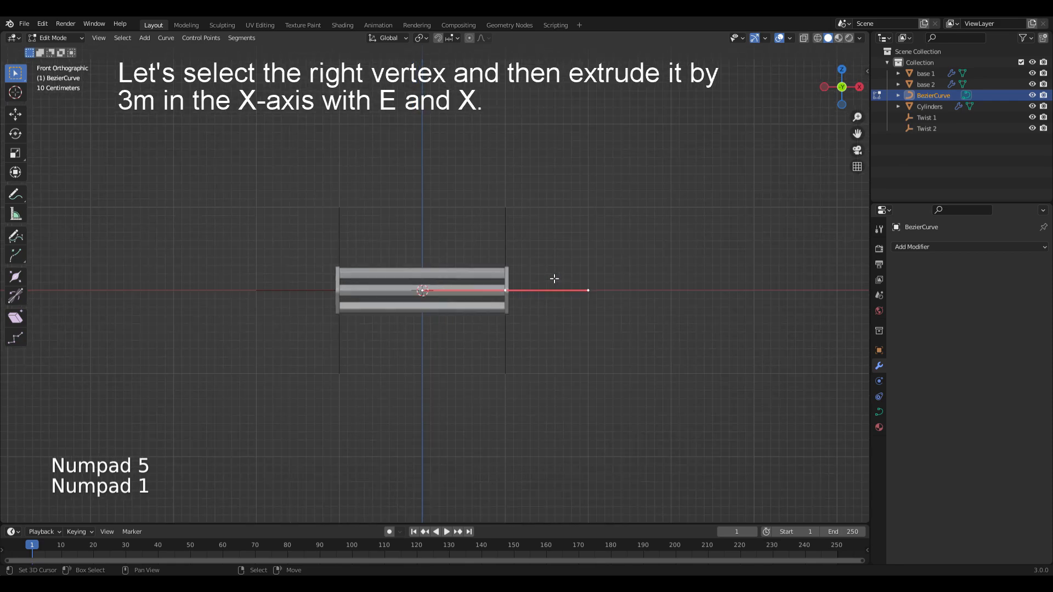
key(e)
key(x)
key(3)
key(Return)
key(Tab)
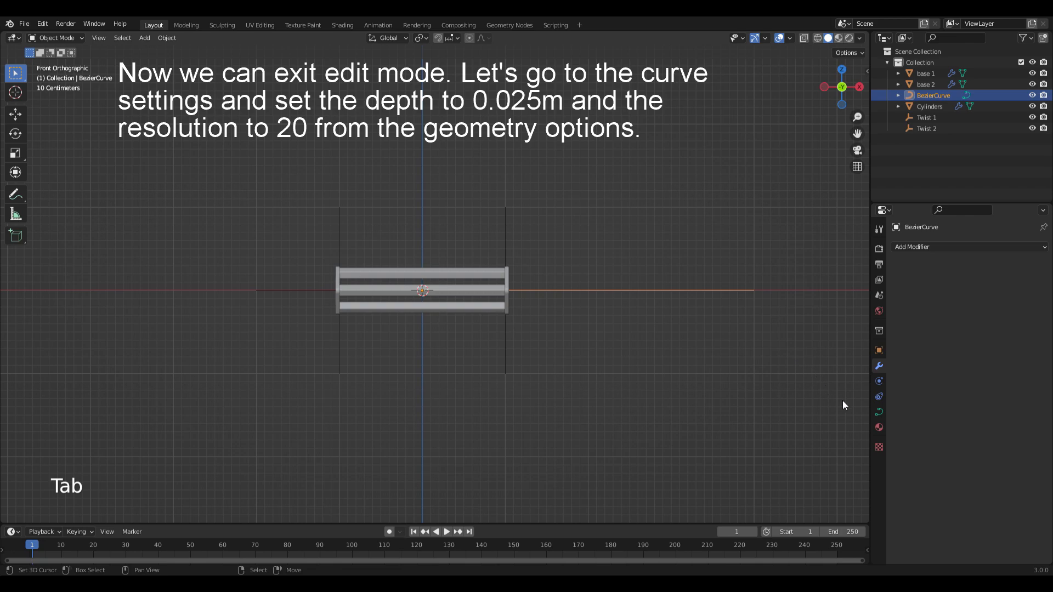
Give the curve a round bevel with a depth of 0.025 m and a resolution of 20.
click(879, 412)
click(971, 420)
scroll(969, 428, down, 4)
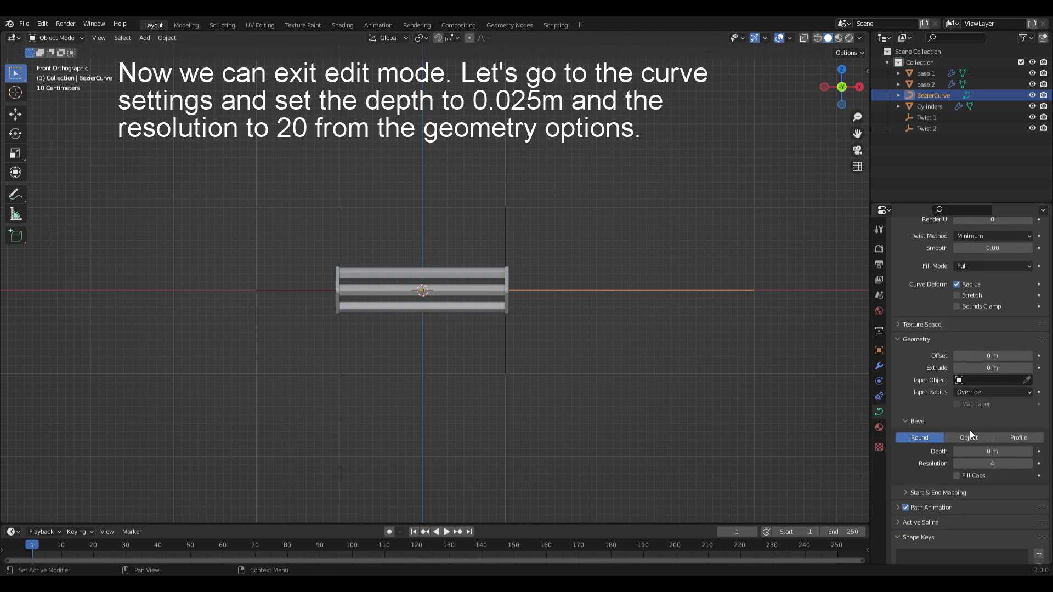
click(979, 452)
text(0.025)
key(Return)
click(989, 464)
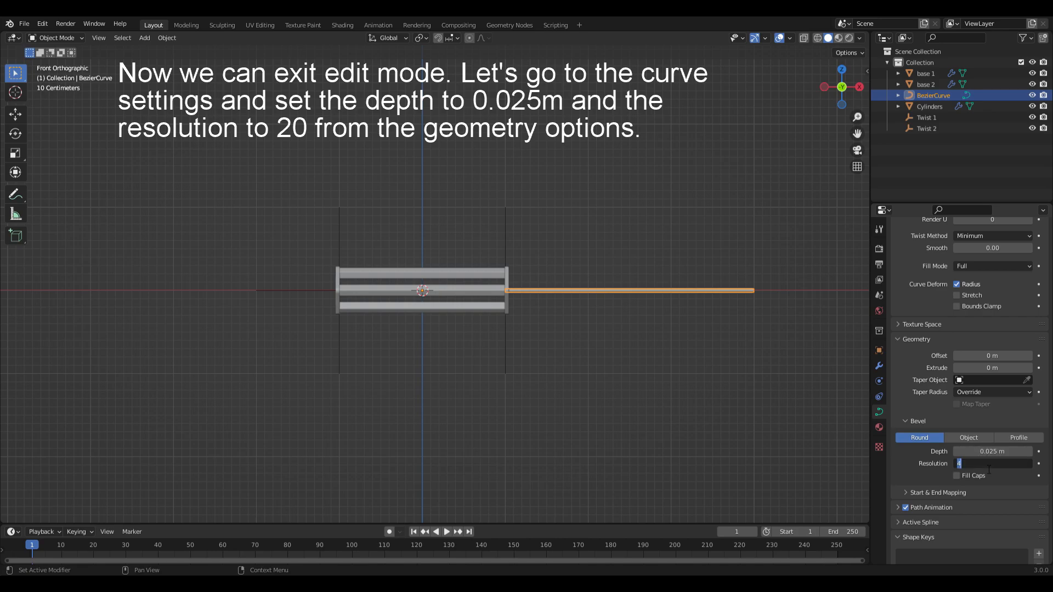
key(Return)
Set the curve's origin to the 3D cursor.
key(w)
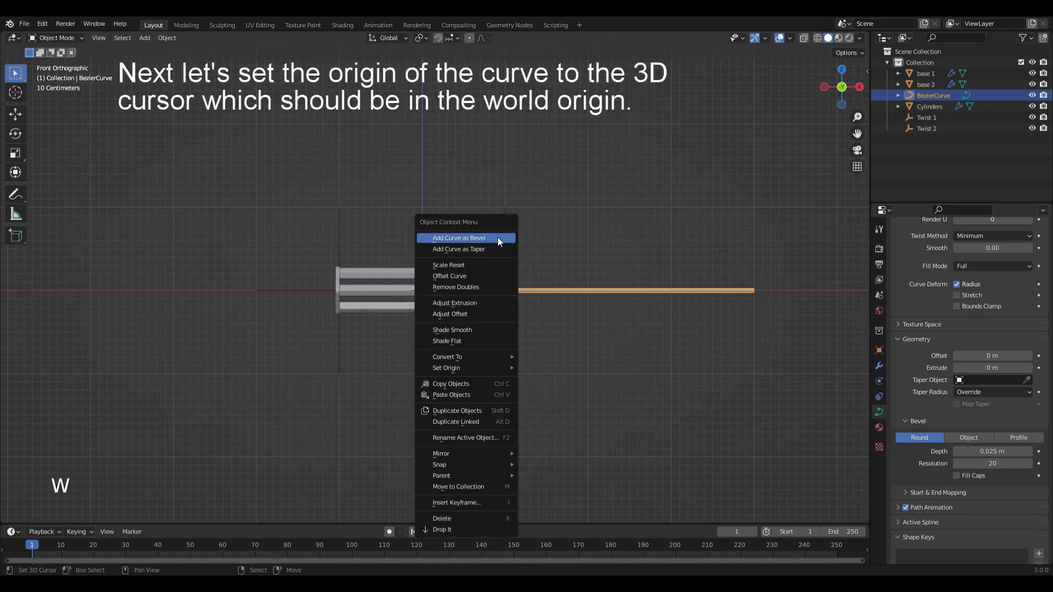
mouse_move(479, 365)
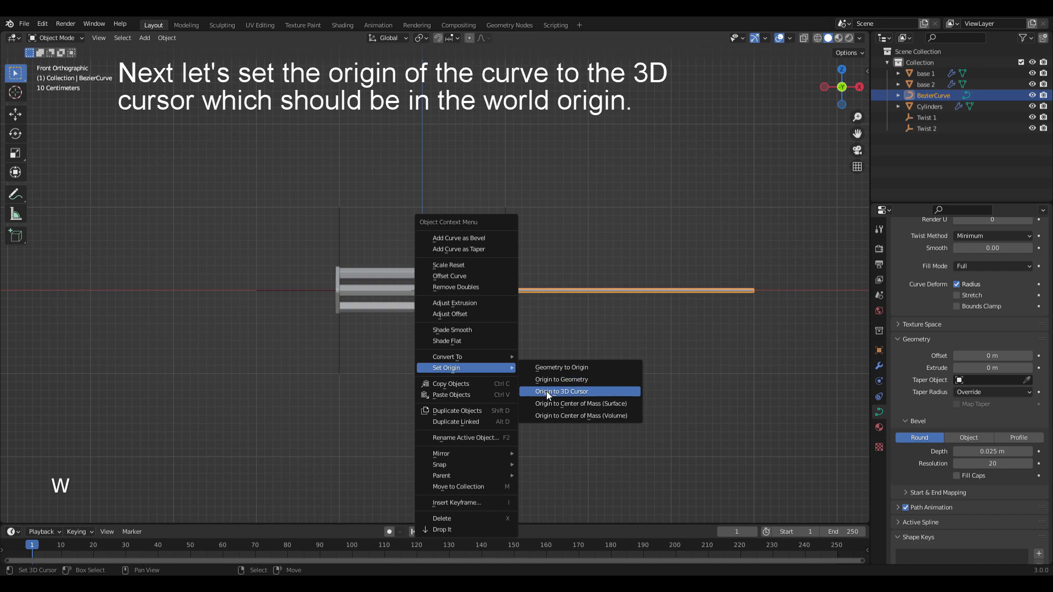
click(580, 390)
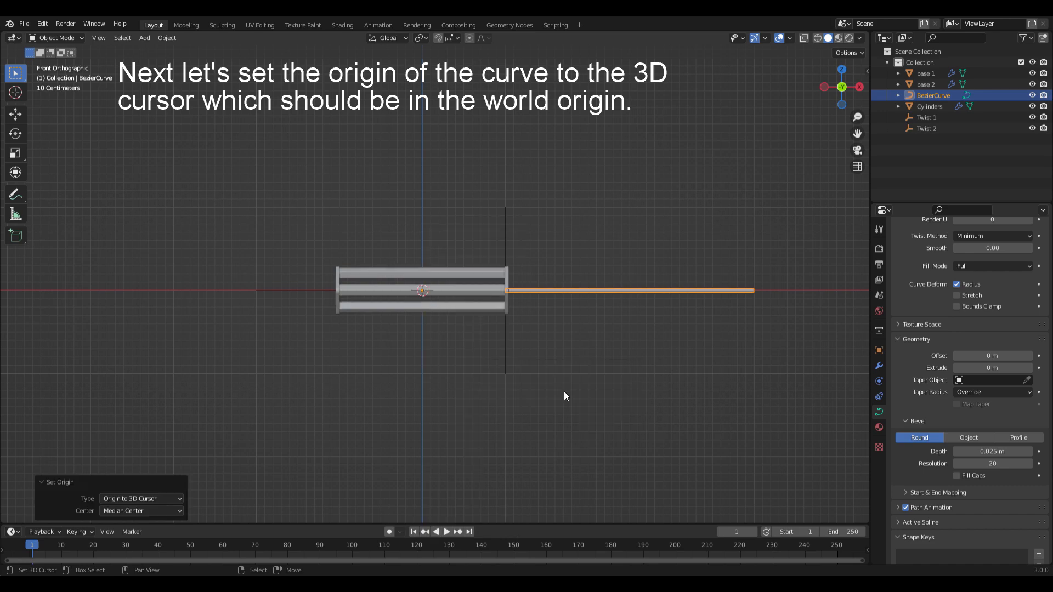
Add a Mirror modifier on the X-axis to the pipe curve.
click(878, 365)
click(913, 247)
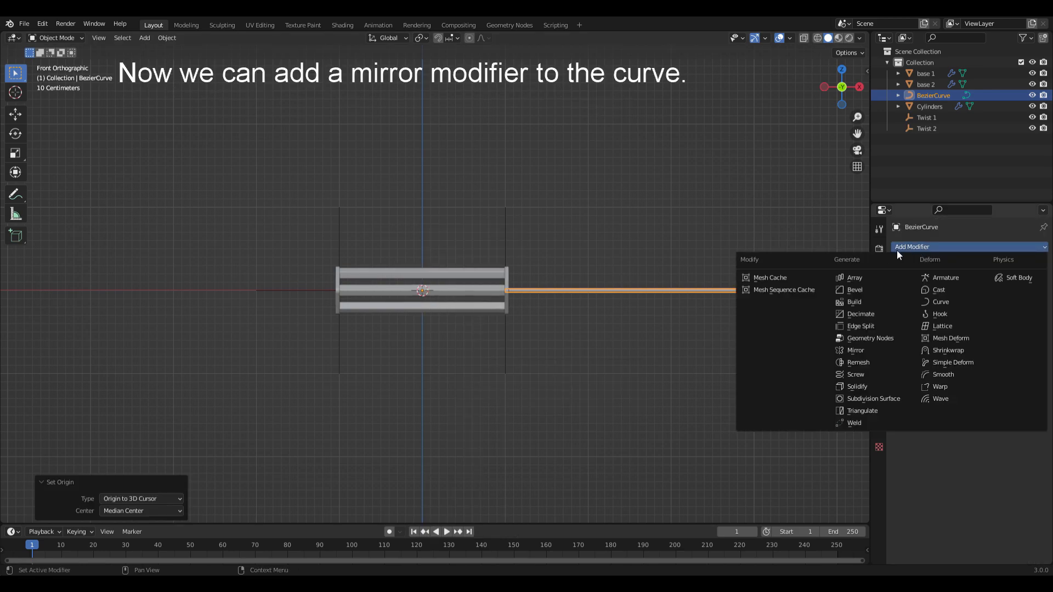
click(854, 351)
Rename the mirrored curve as Pipes and deselect it.
key(F2)
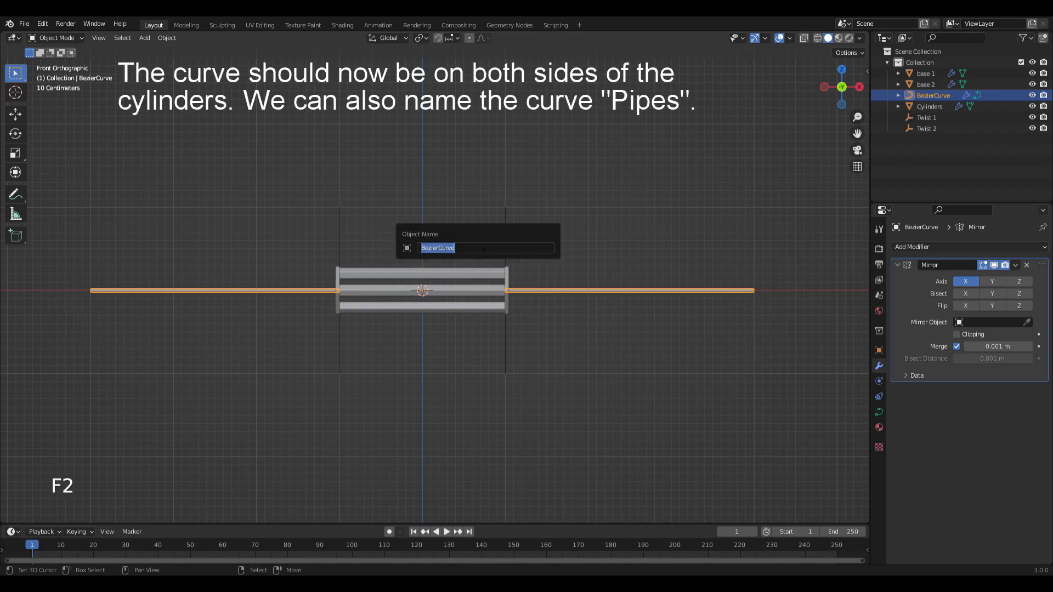
text(P)
key(Return)
key(alt+a)
Add a torus, give it a level 2 Subdivision Surface modifier and shade it smooth.
shift+middle_drag(435, 253, 452, 248)
scroll(451, 255, up, 2)
key(shift+a)
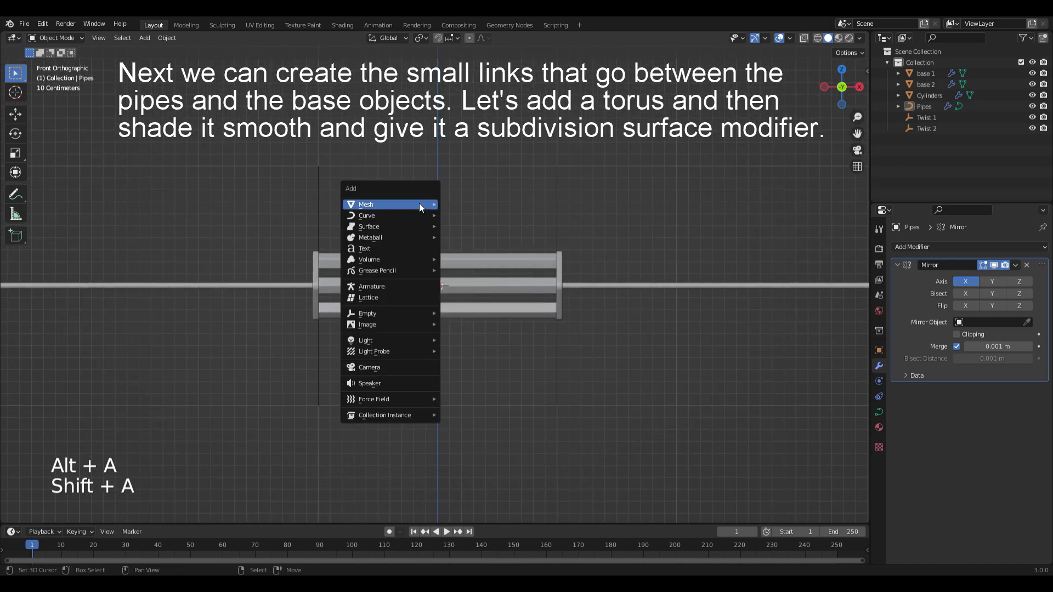
mouse_move(420, 207)
click(473, 280)
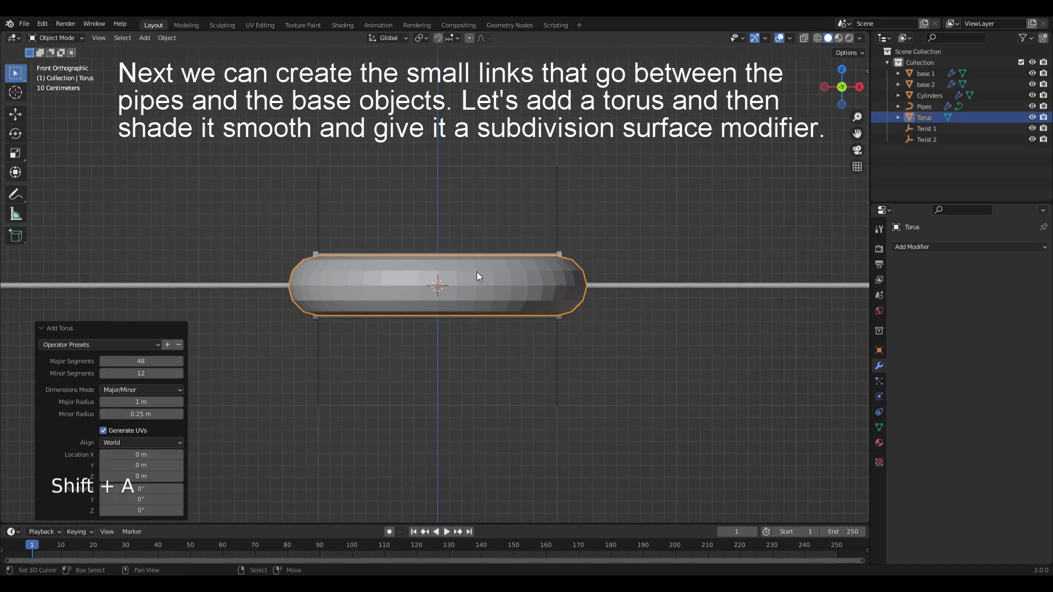
key(ctrl+2)
key(w)
click(453, 234)
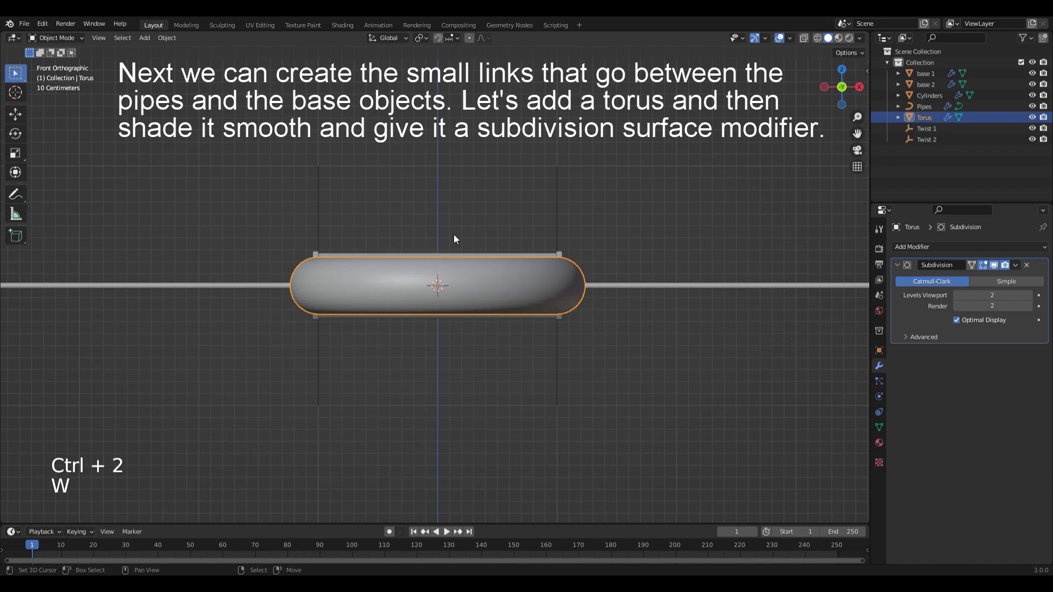
Rotate the torus 90 degrees on the X-axis and 90 degrees on the Z-axis.
key(r)
click(454, 235)
key(r)
key(z)
key(9)
key(0)
click(453, 235)
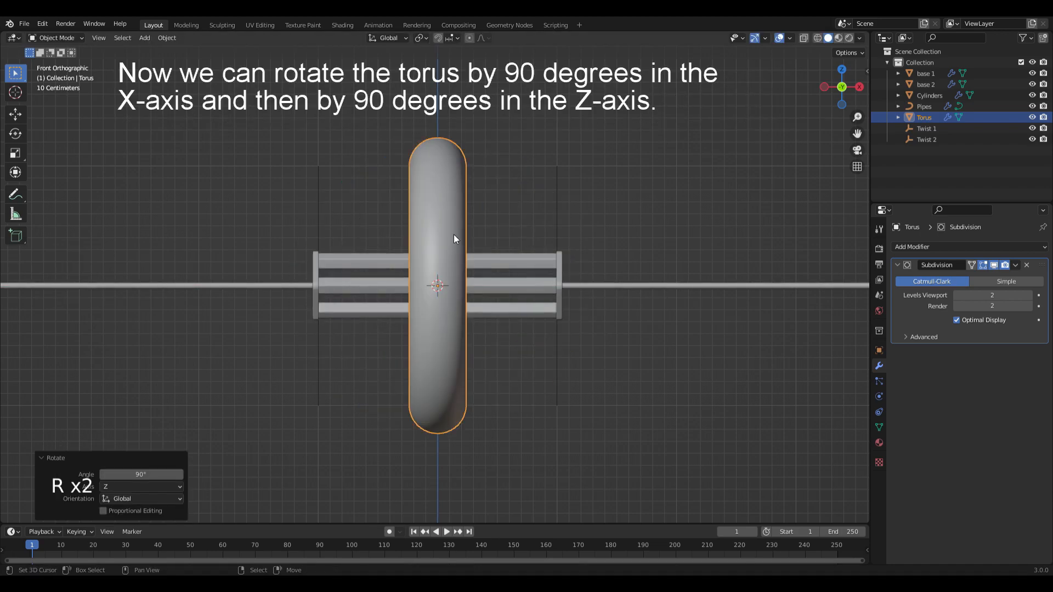
Scale the torus by 0.033.
key(s)
key(0)
key(period)
key(0)
key(3)
key(3)
click(453, 235)
Move the torus 1.044 m along the X-axis, to where the pipe meets the end piece.
key(g)
key(x)
key(4)
key(4)
click(458, 239)
Set the torus's origin to the 3D cursor and apply its rotation.
key(w)
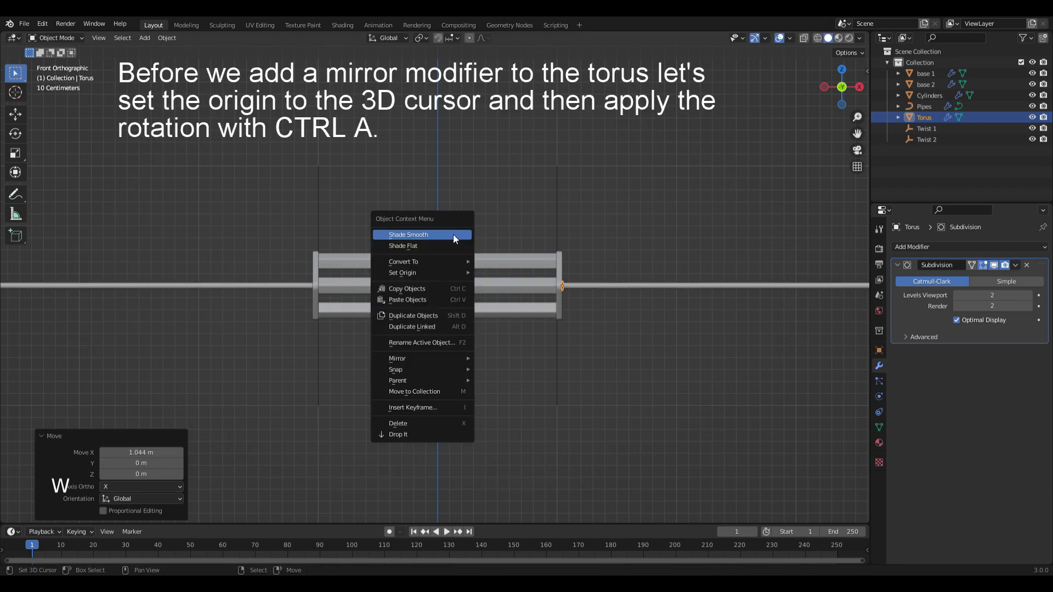
mouse_move(428, 275)
click(523, 296)
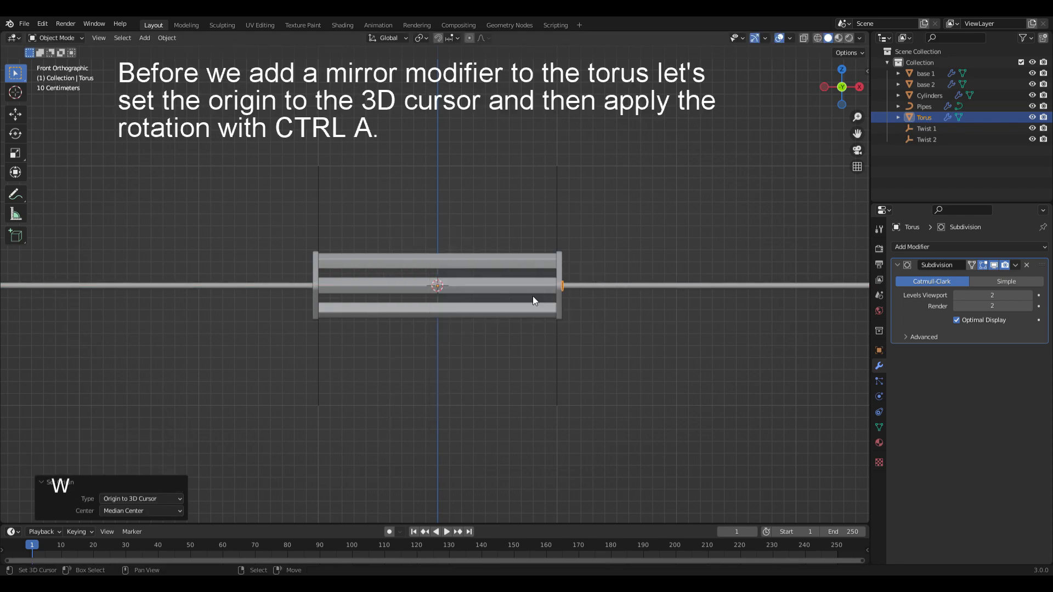
key(ctrl+a)
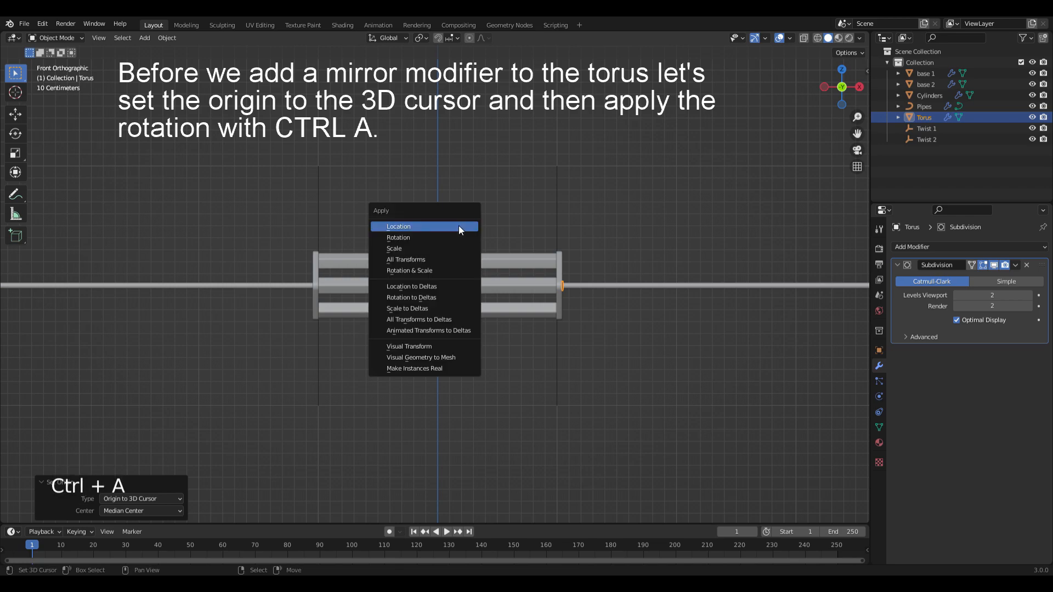
click(406, 238)
Add a Mirror modifier on the X-axis to the torus and rename the object as Links.
click(908, 247)
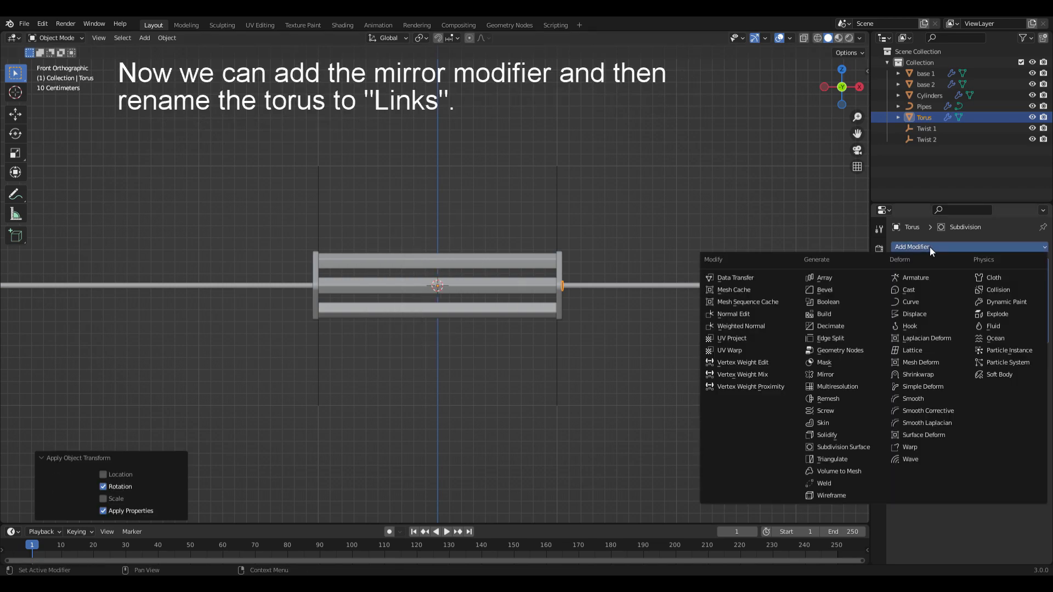
click(828, 376)
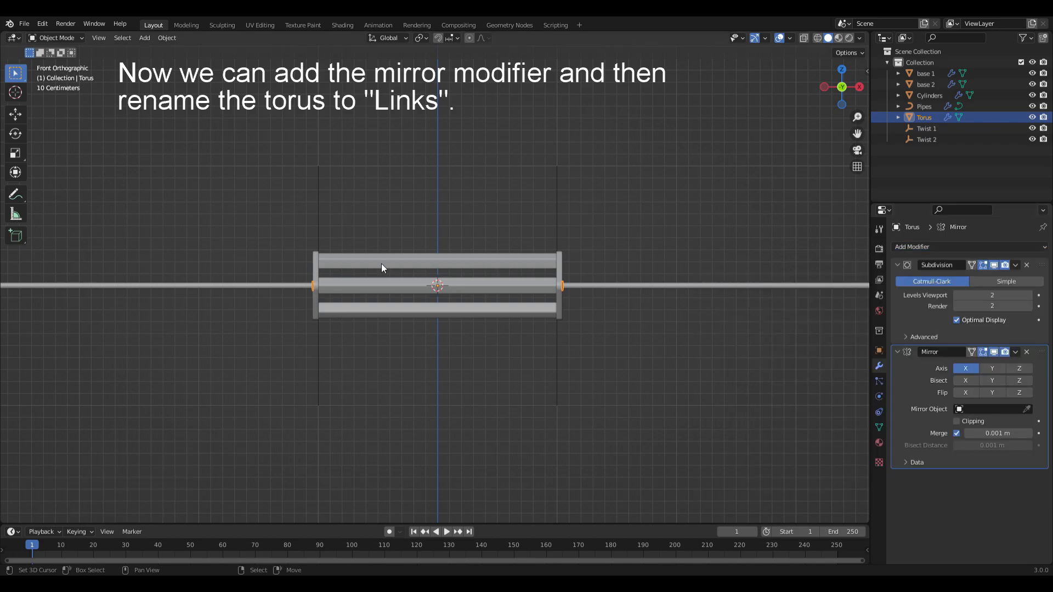
key(F2)
text(Links)
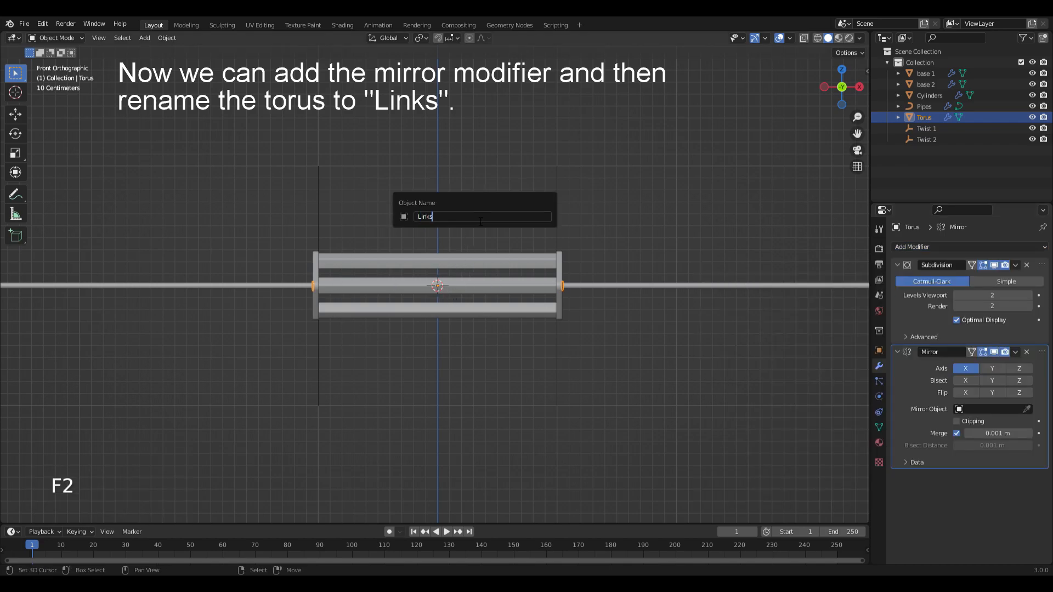
key(Return)
Deselect everything and examine in perspective how the torus links join the pipes to the end pieces.
middle_drag(554, 231, 511, 251)
key(alt+a)
alt+drag(512, 251, 543, 215)
alt+shift+drag(570, 244, 493, 291)
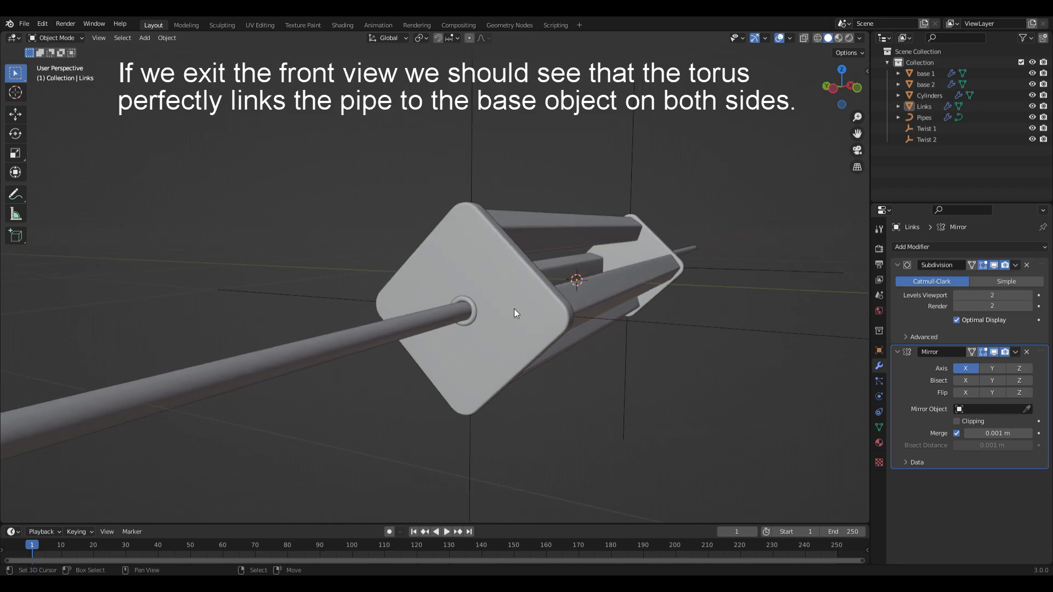
alt+drag(564, 284, 595, 278)
mouse_move(595, 279)
ctrl+alt+mouse_down()
mouse_move(587, 311)
mouse_move(588, 296)
mouse_move(603, 295)
ctrl+alt+mouse_up()
alt+shift+drag(603, 295, 592, 302)
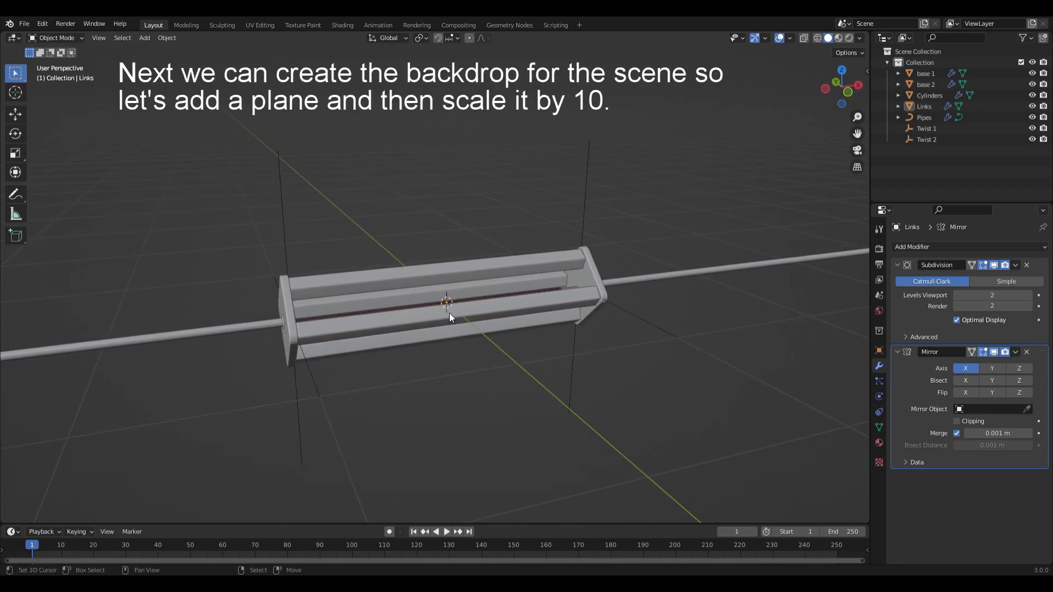
Add a plane scaled by 10 and move it -2 m along the Z-axis.
key(shift+a)
click(477, 193)
text(s)
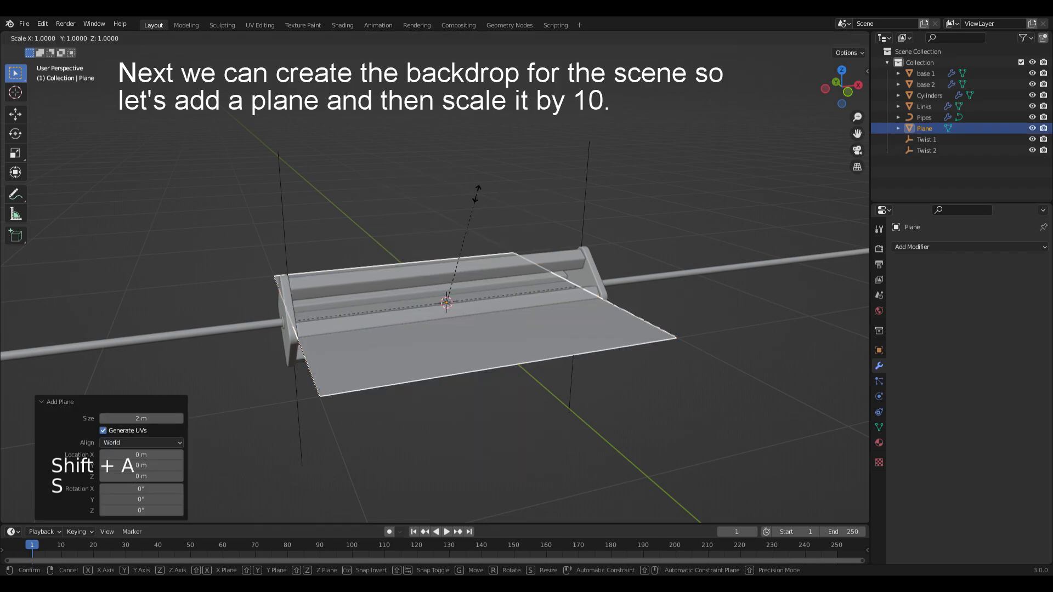
text(10)
key(Return)
text(gz-2)
key(Return)
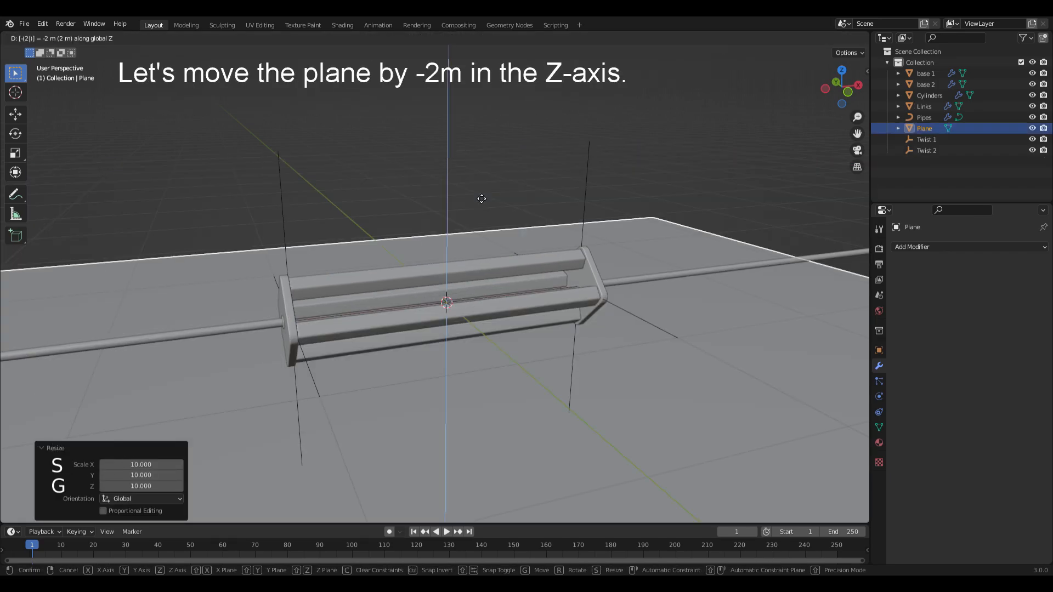
In edge select mode, extrude the plane's back edge 10 m along the Z-axis.
ctrl+alt+drag(439, 184, 482, 212)
key(Tab)
key(2)
click(436, 227)
text(ez10)
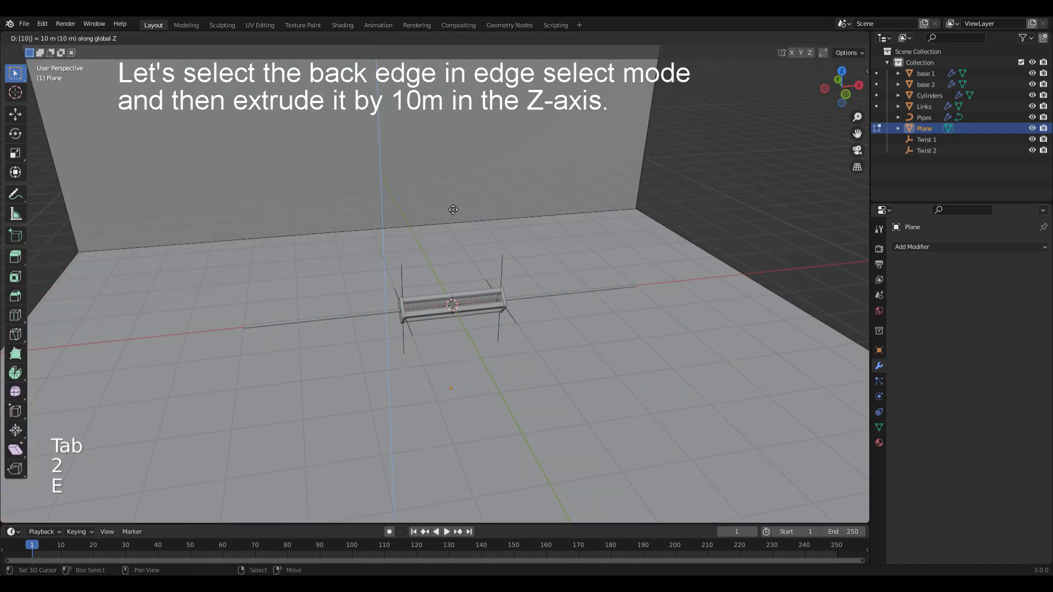
key(Return)
Bevel the corner edge between floor and wall with 18 segments and a width of about 0.242 m.
click(452, 210)
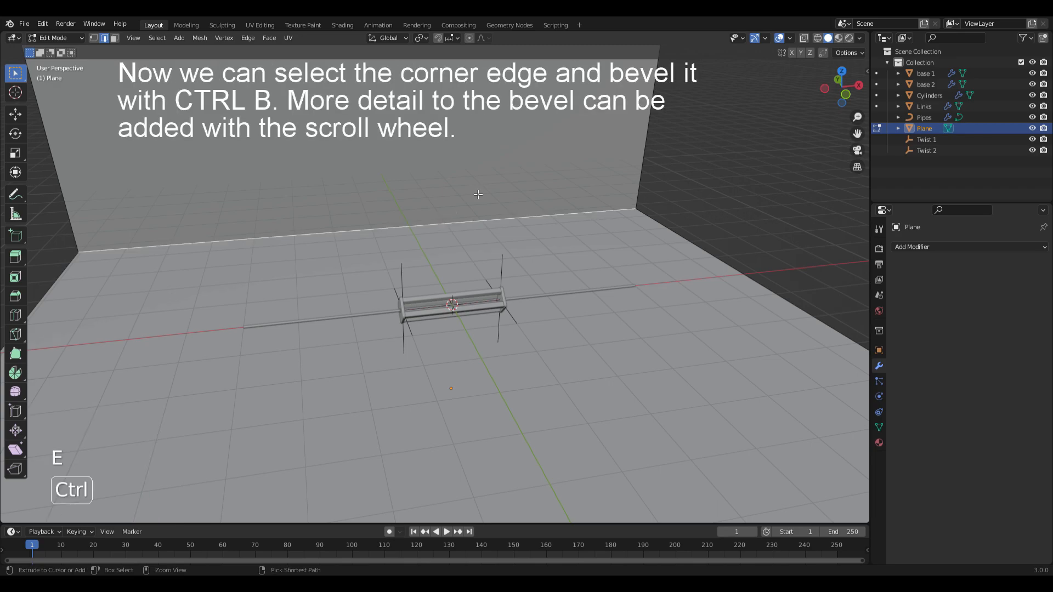
key(ctrl+b)
scroll(521, 162, up, 17)
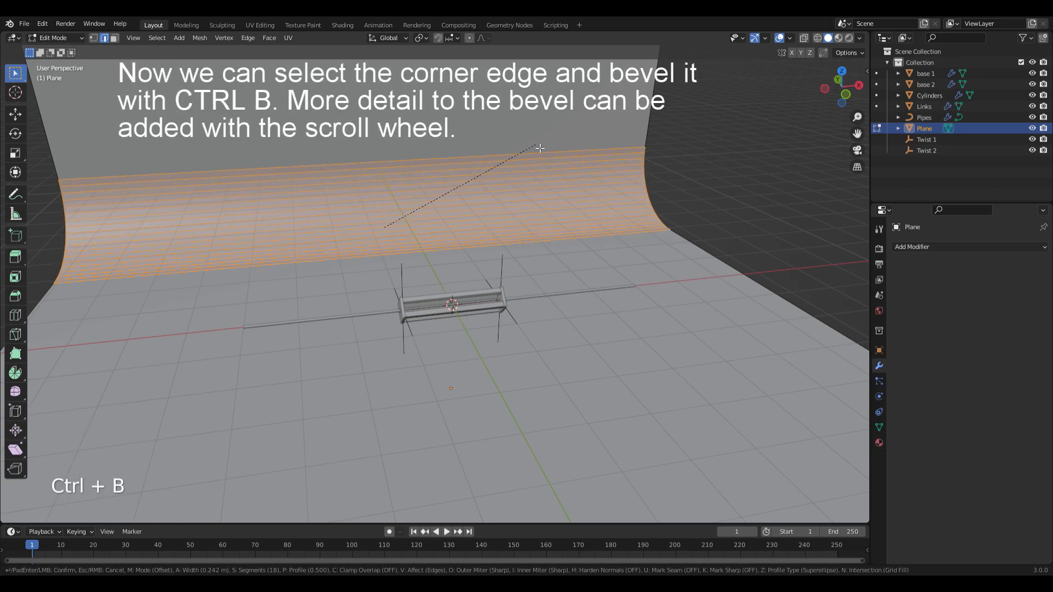
click(540, 148)
Add two loop cuts across the backdrop mesh, scale them along X towards the side edges, and leave Edit Mode.
key(ctrl+r)
scroll(451, 234, up, 1)
click(451, 234)
right_click(451, 234)
key(s)
key(x)
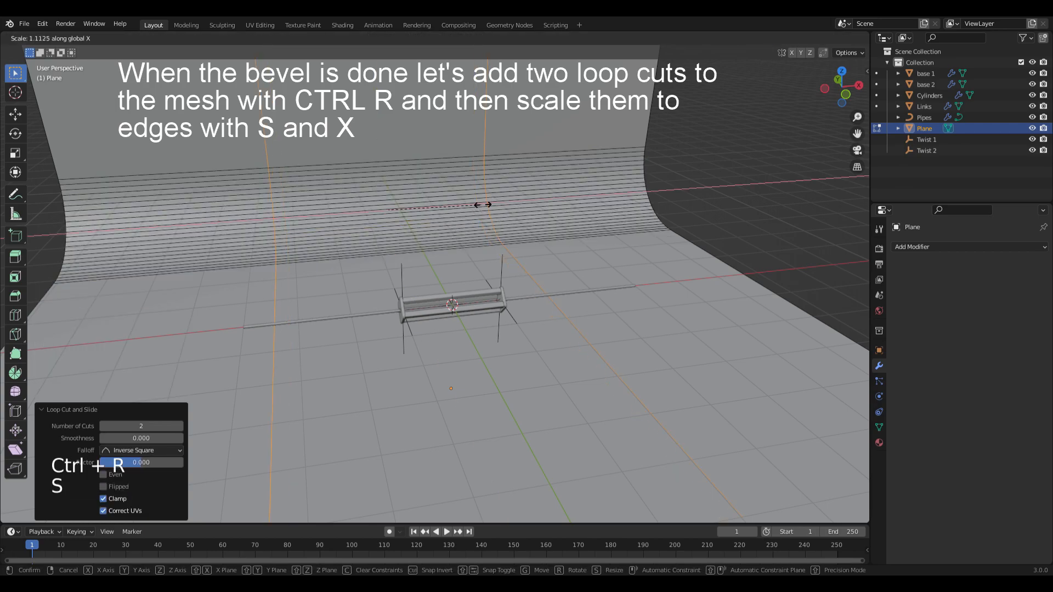
click(632, 188)
key(Tab)
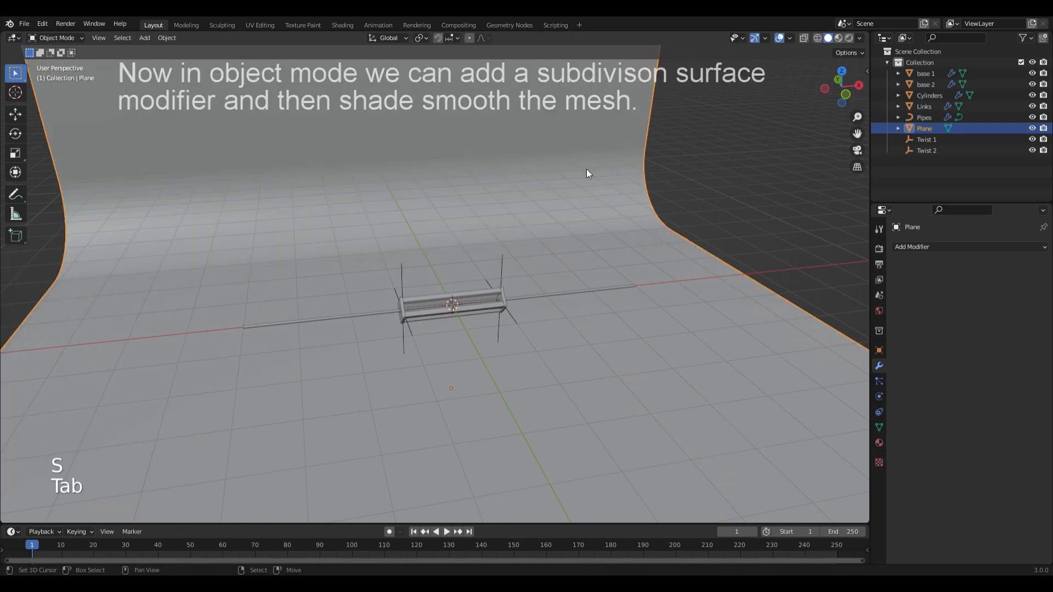
Give the plane a level 2 Subdivision Surface modifier and shade it smooth.
key(ctrl+2)
key(w)
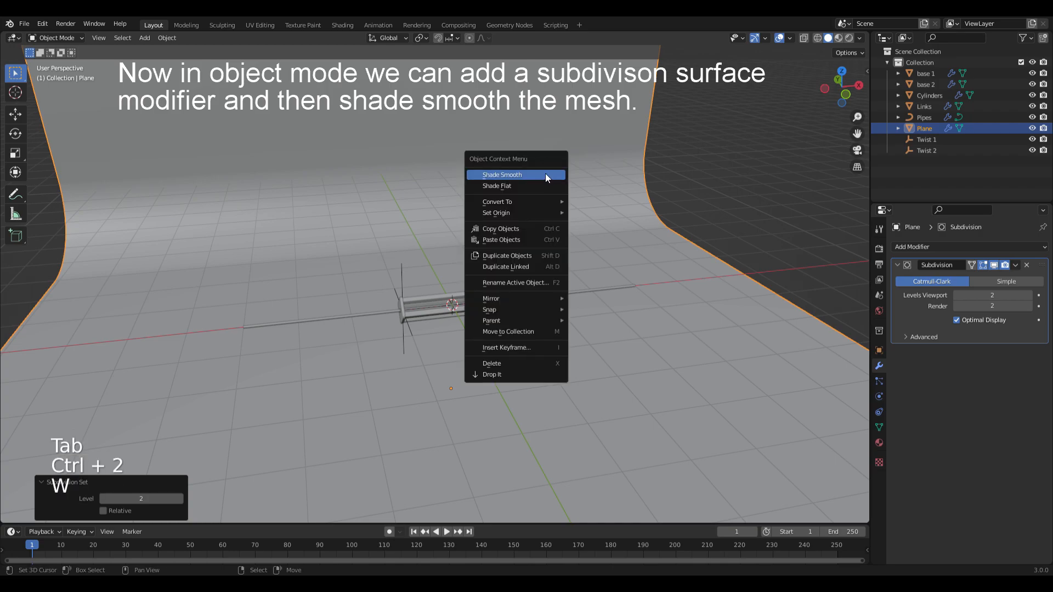
click(531, 176)
Rotate the plane 15 degrees on the Z-axis and rename it as Backdrop.
text(r)
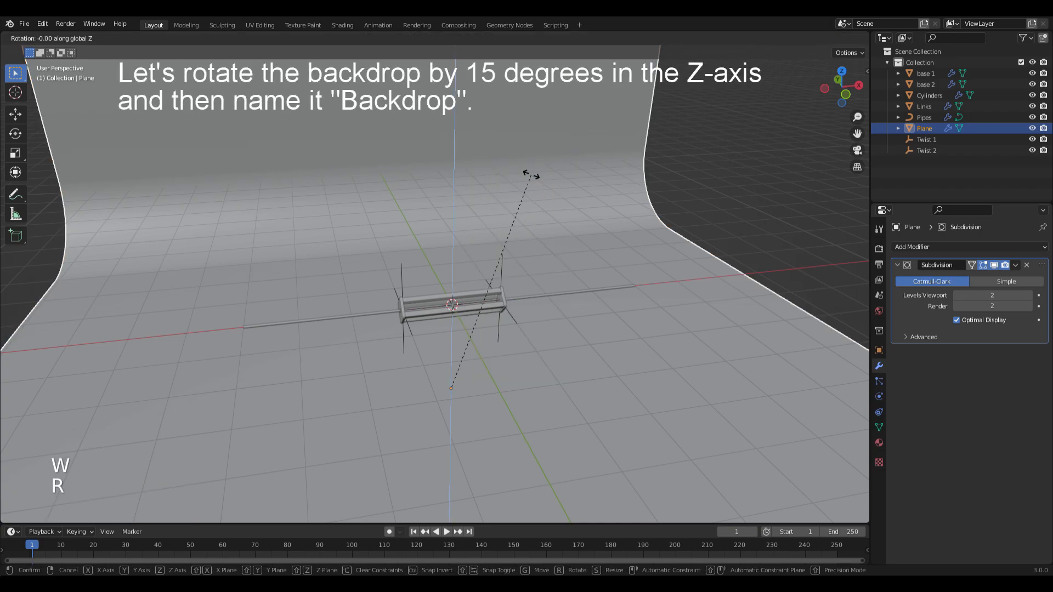
text(z15)
click(531, 176)
key(F2)
text(Backdrop)
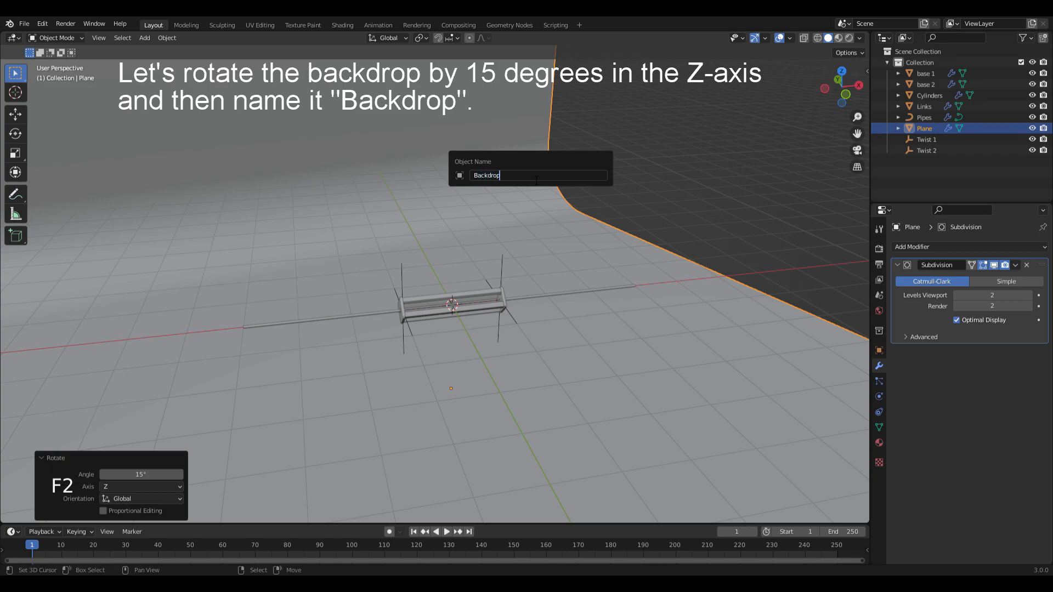
key(Return)
Set the scene's output frame rate to 60 fps and the end frame to 479.
middle_drag(587, 210, 555, 214)
ctrl+alt+drag(489, 312, 469, 240)
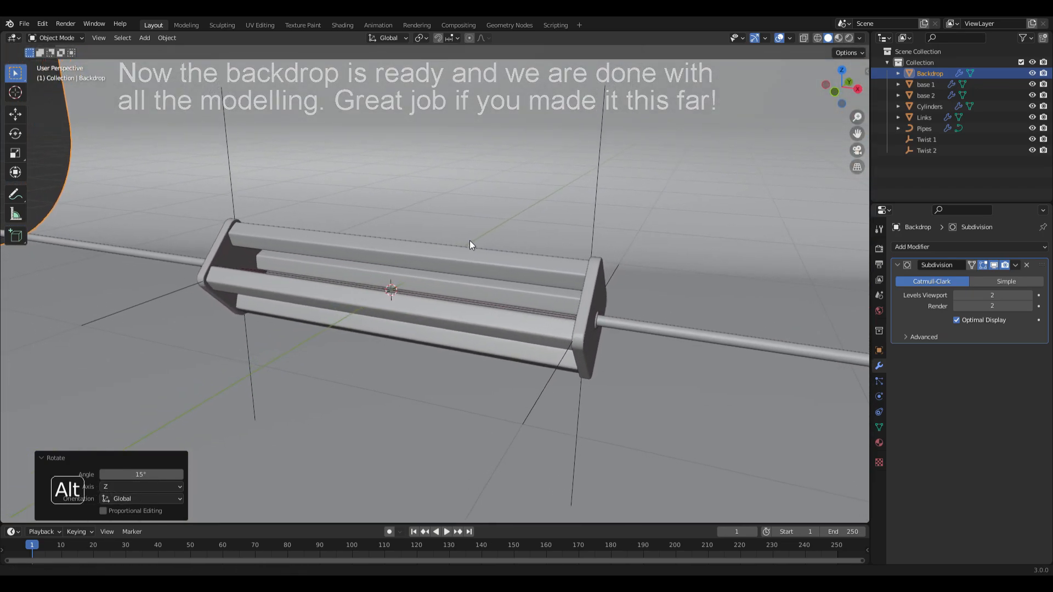
click(879, 265)
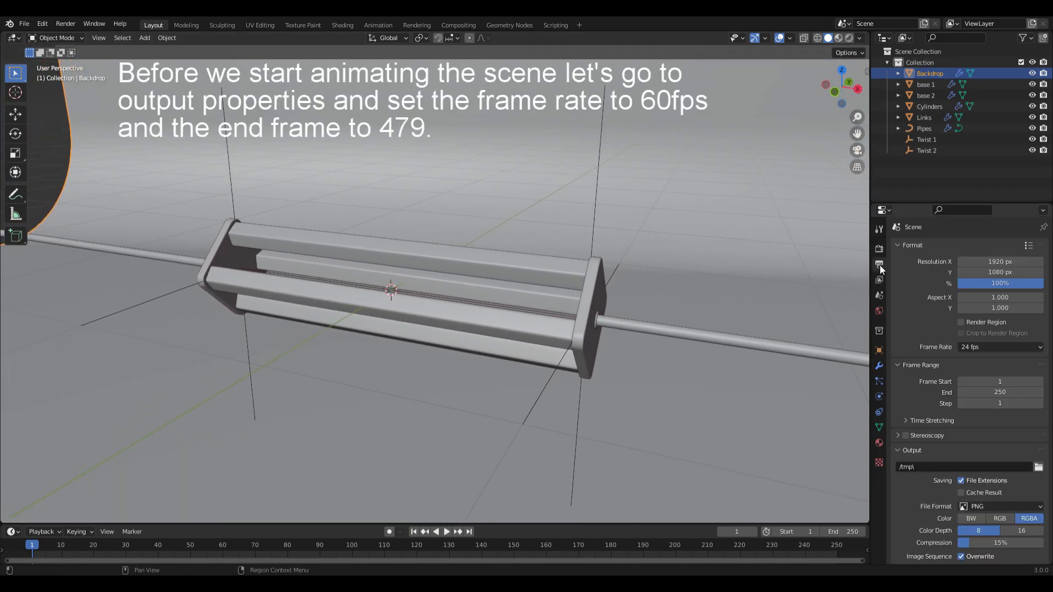
click(990, 347)
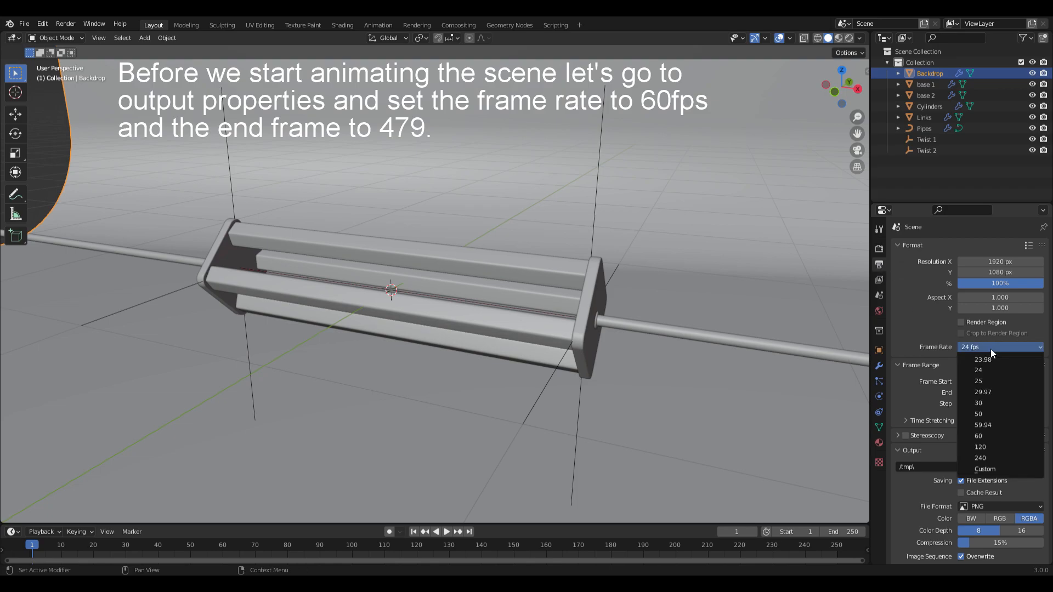
click(993, 436)
click(1005, 392)
text(4)
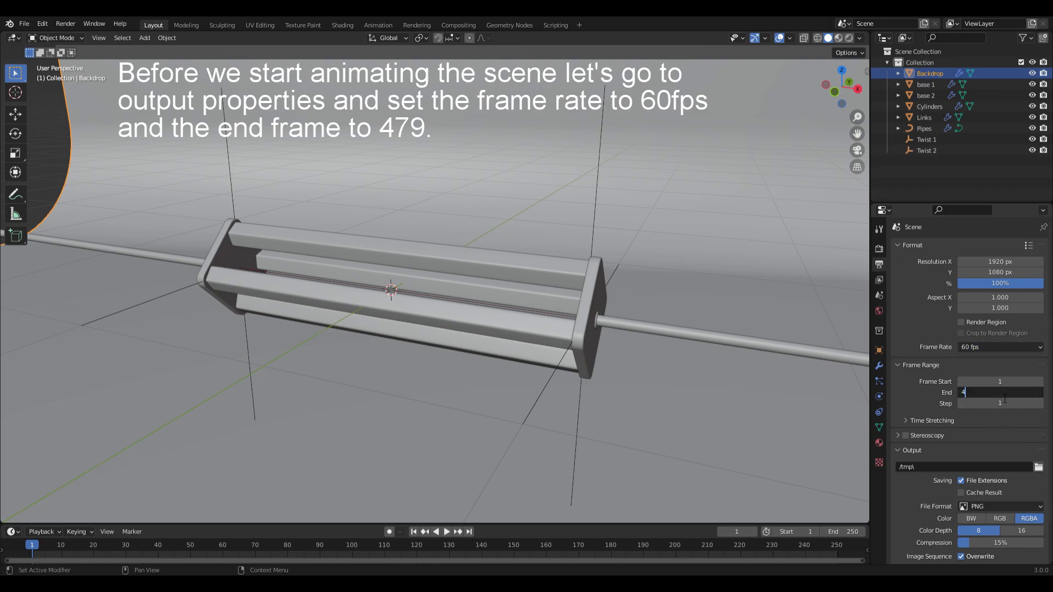
key(Return)
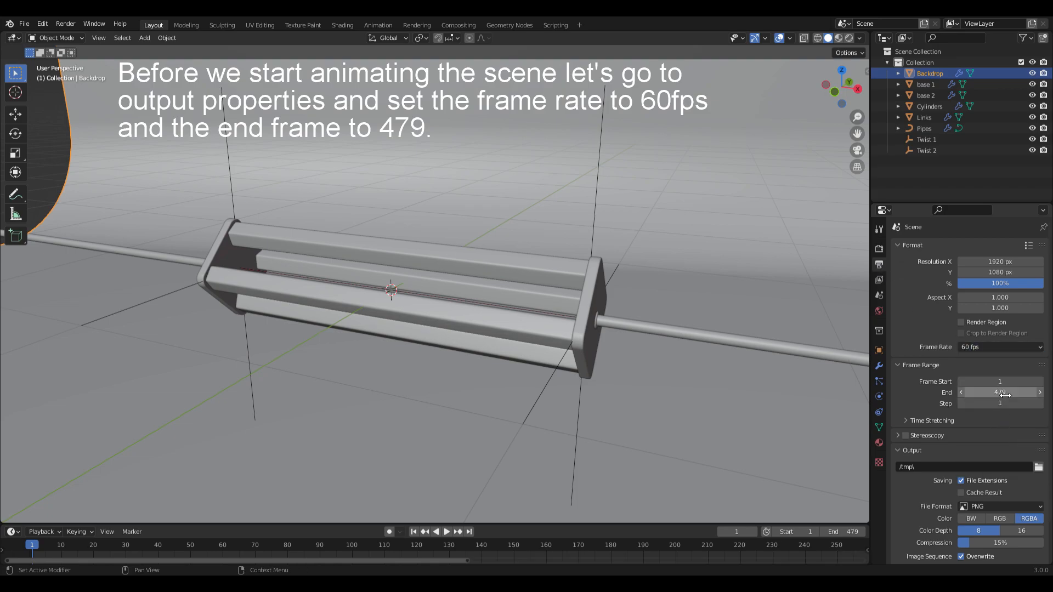
Select the Cylinders object and insert a keyframe at frame 1 on the angle of its second Simple Deform modifier.
click(431, 267)
click(878, 366)
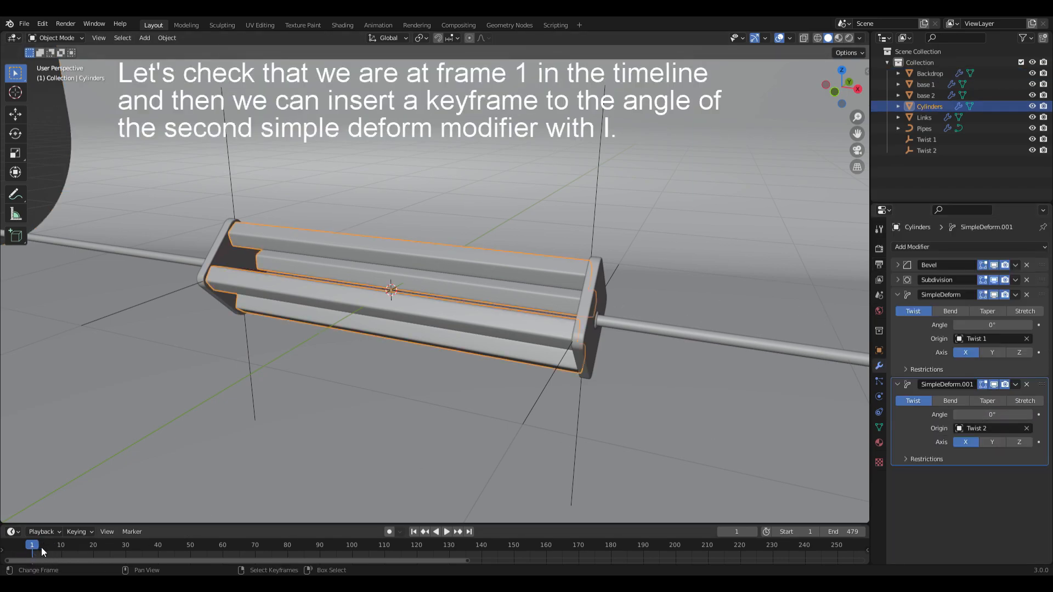
key(i)
At frame 240, set the second Simple Deform modifier's angle to -360 degrees and insert a keyframe.
double_click(737, 531)
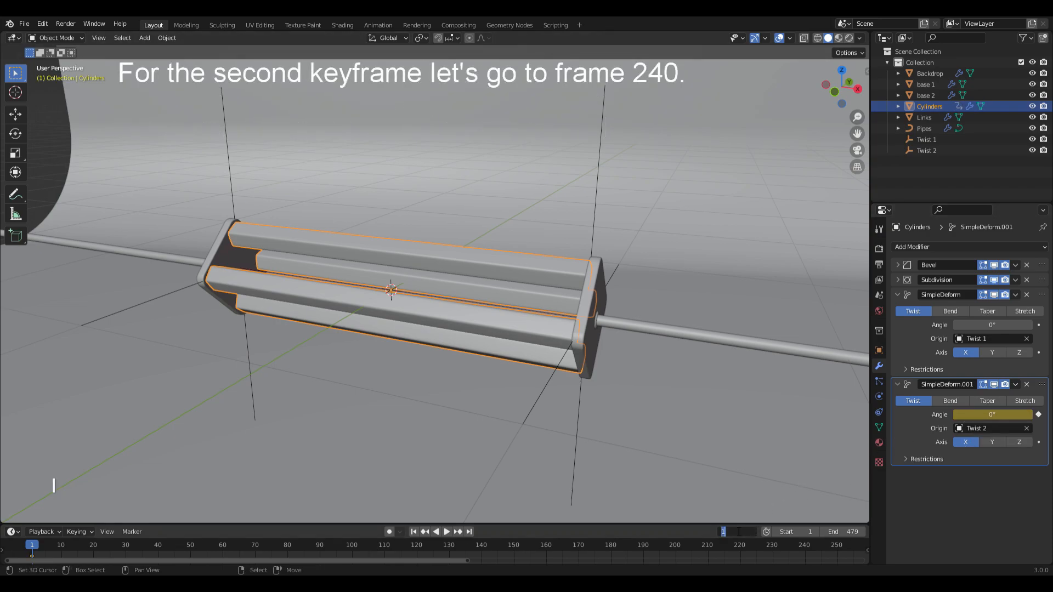
key(Return)
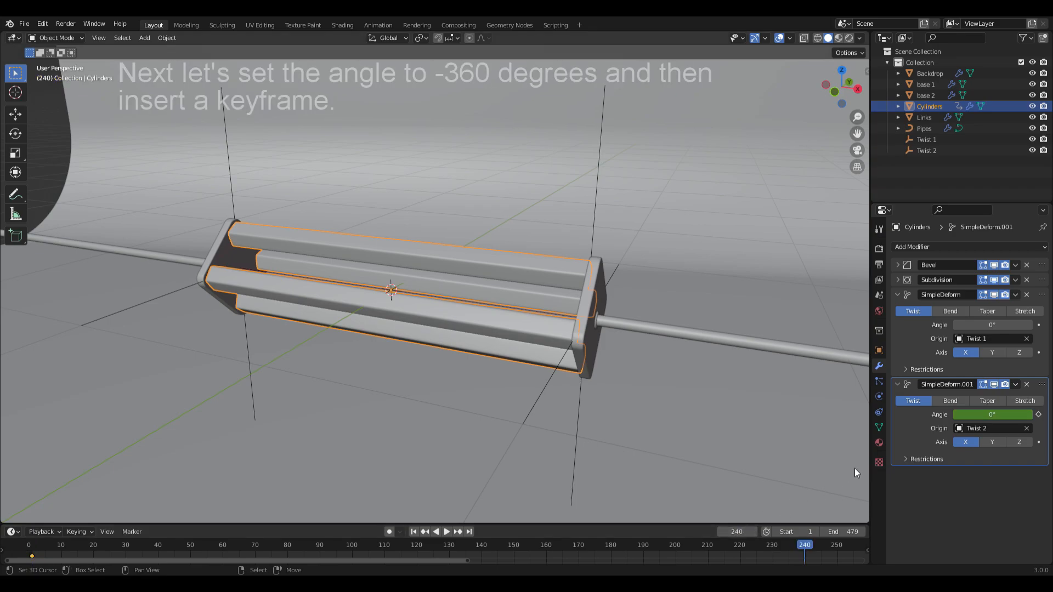
double_click(980, 415)
text(-360)
key(Return)
key(i)
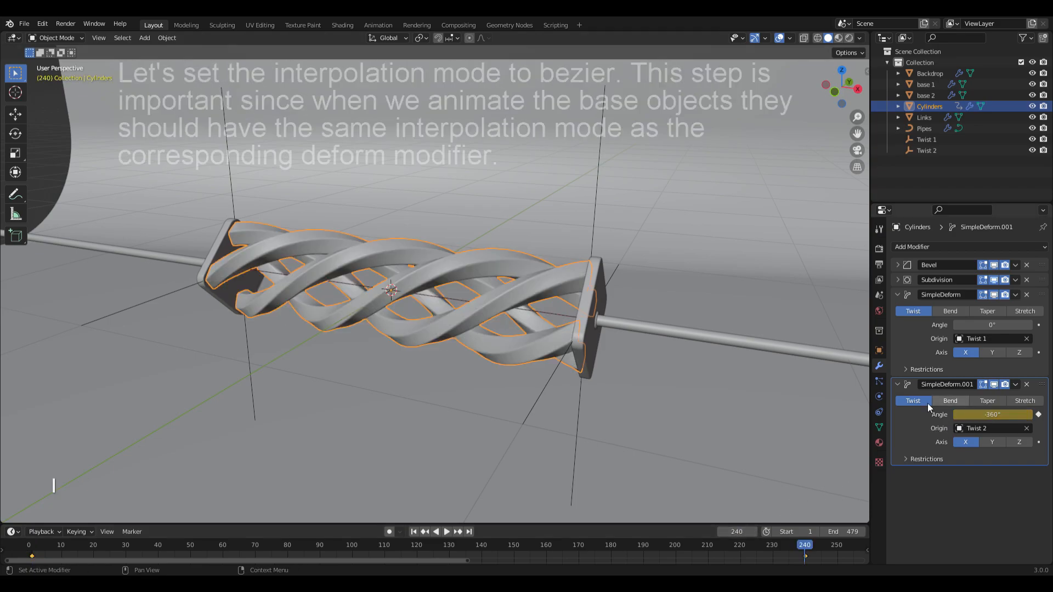
Set the interpolation mode of the angle keyframes to Bezier.
key(t)
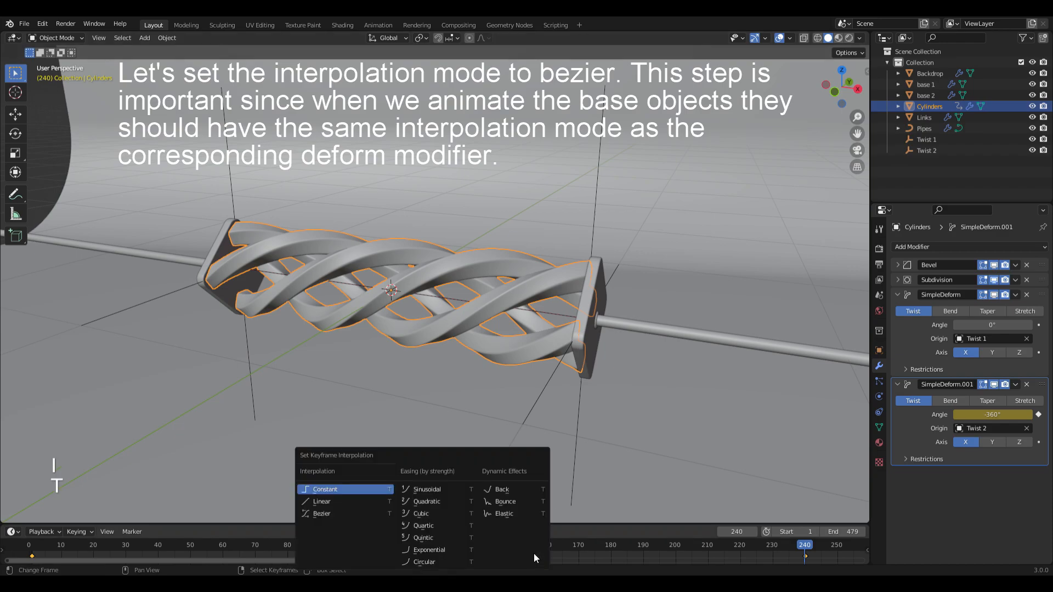
click(340, 513)
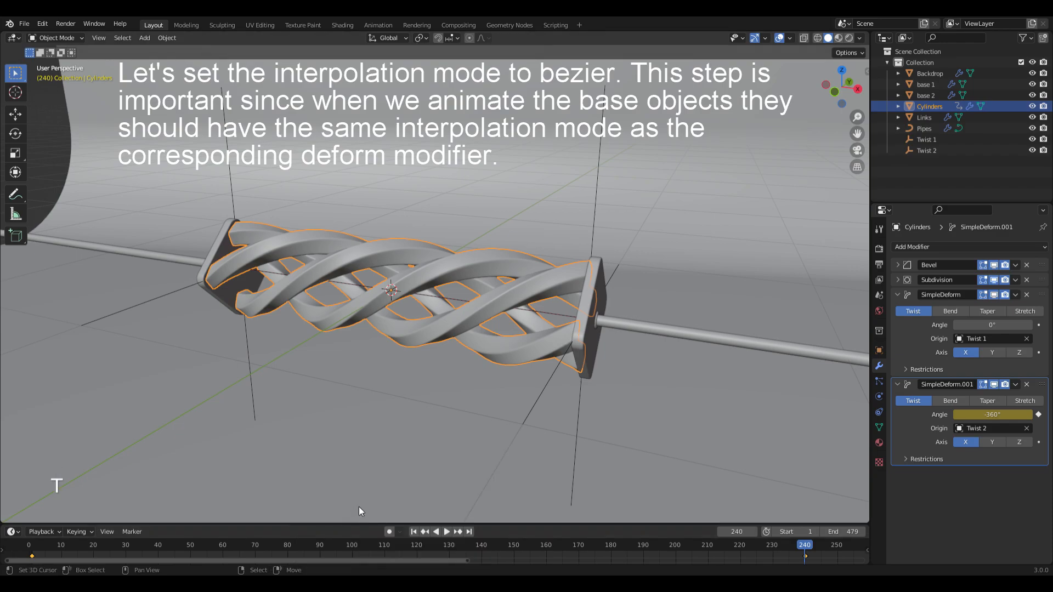
scroll(527, 548, down, 1)
scroll(527, 547, down, 6)
drag(445, 559, 676, 570)
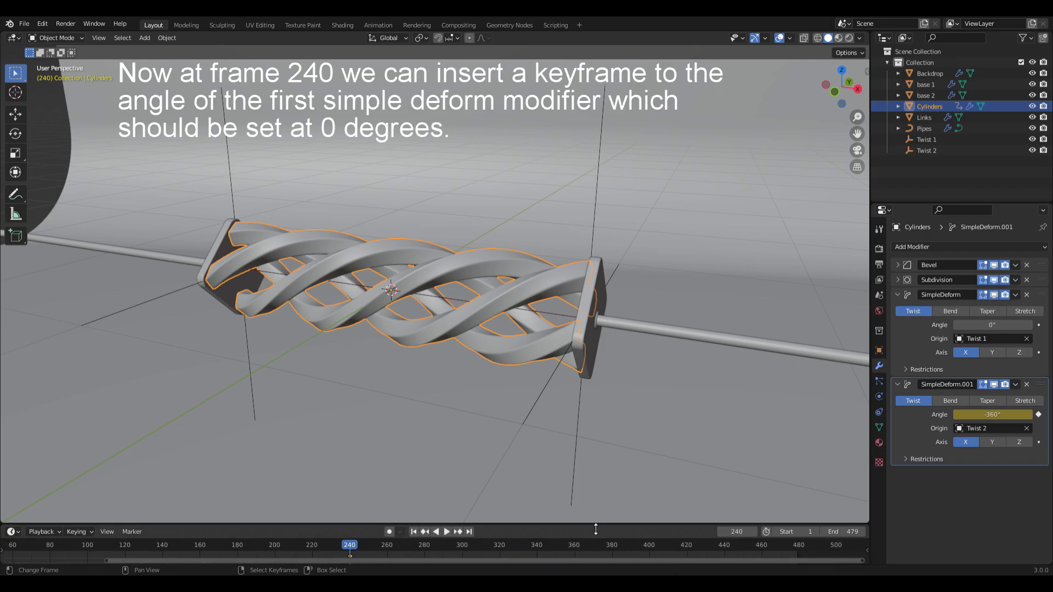
Keyframe the first Simple Deform modifier's angle at 0 degrees on frame 240 and 360 degrees on frame 480, with Bezier interpolation.
key(i)
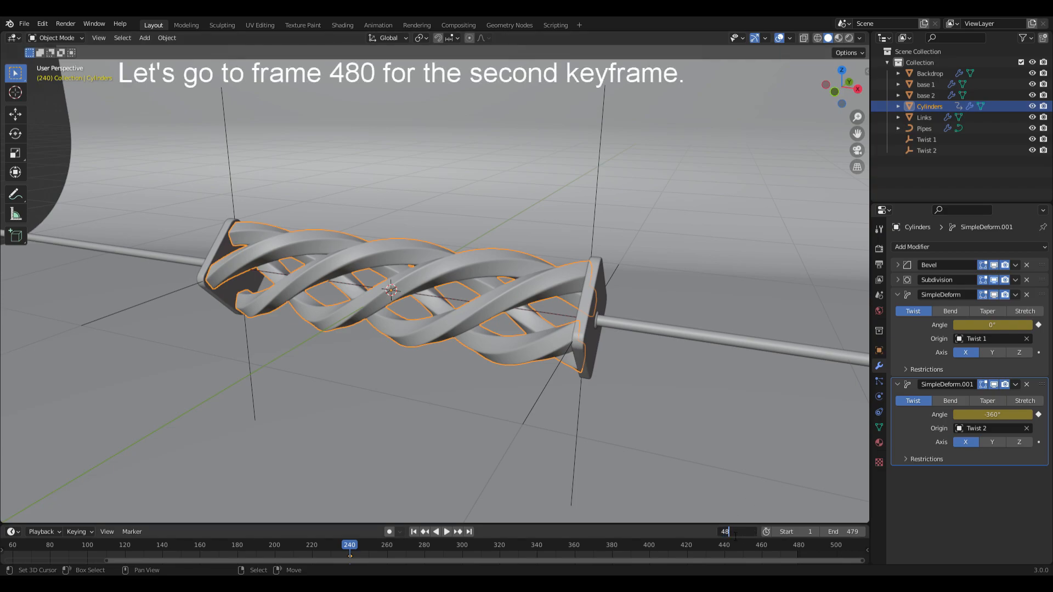
key(Return)
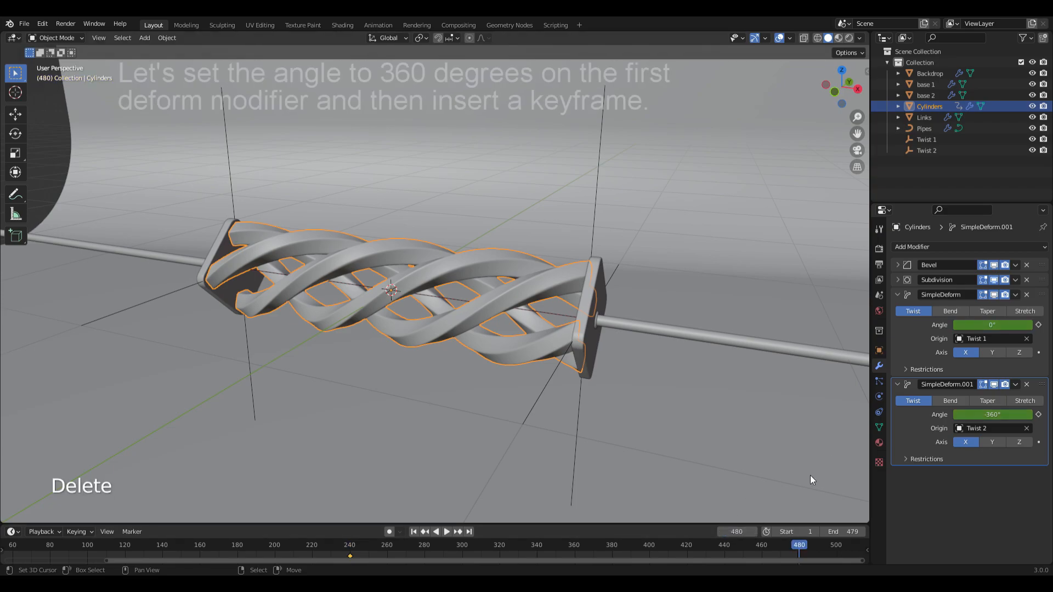
click(988, 325)
text(36)
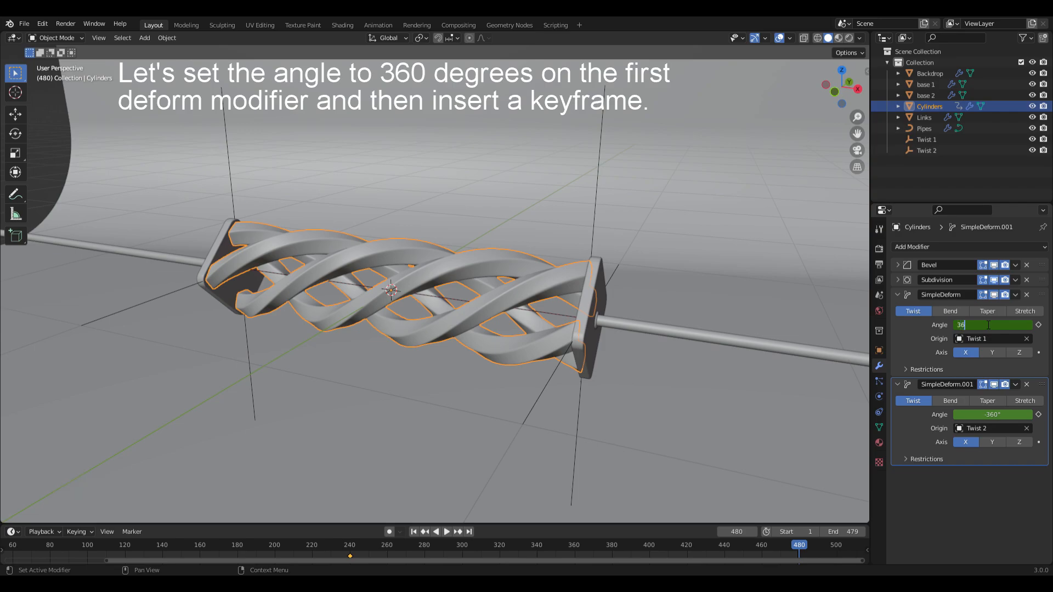
key(Return)
key(i)
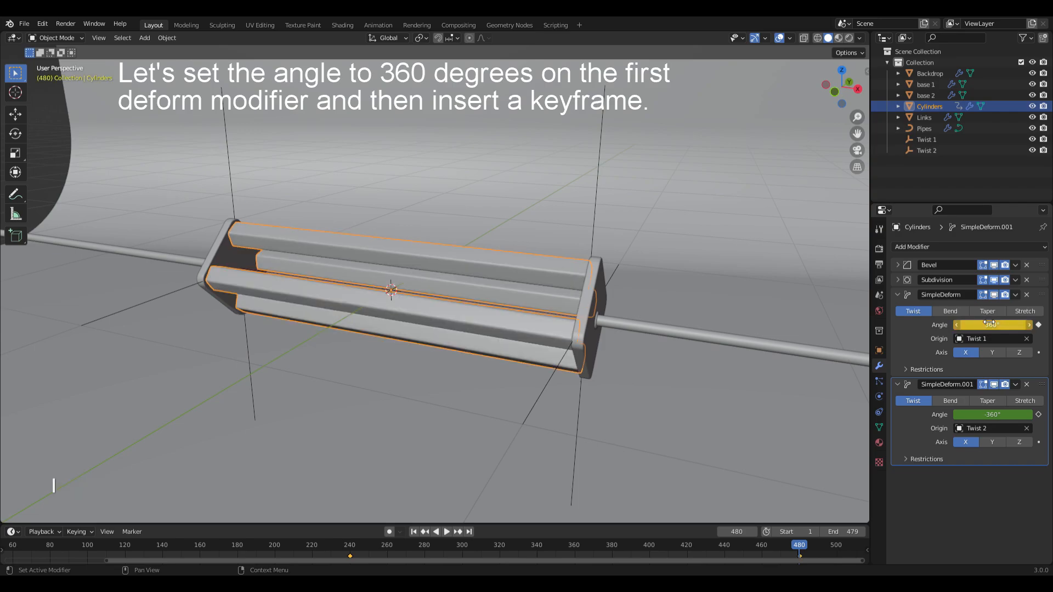
key(t)
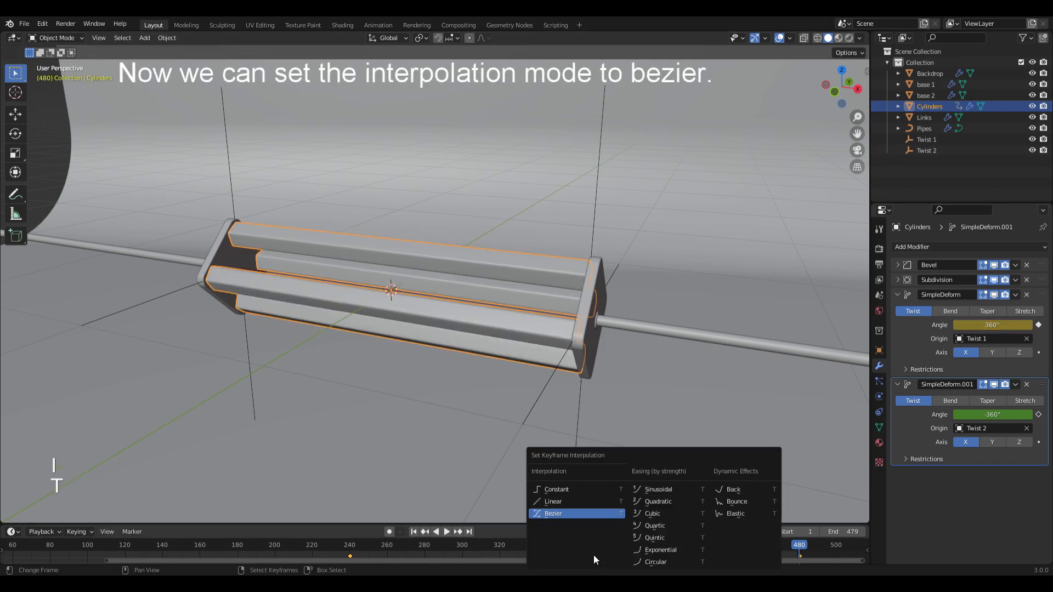
click(562, 513)
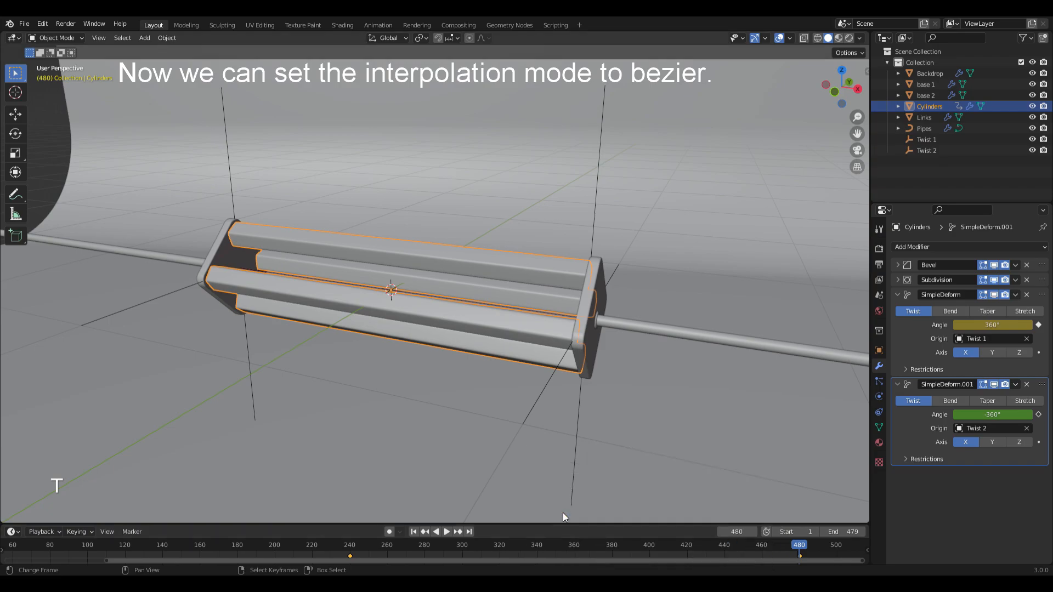
Disable the viewport visibility of the Cylinders' Bevel and Subdivision modifiers and play the animation from frame 1.
click(992, 280)
click(992, 265)
key(shift+Left)
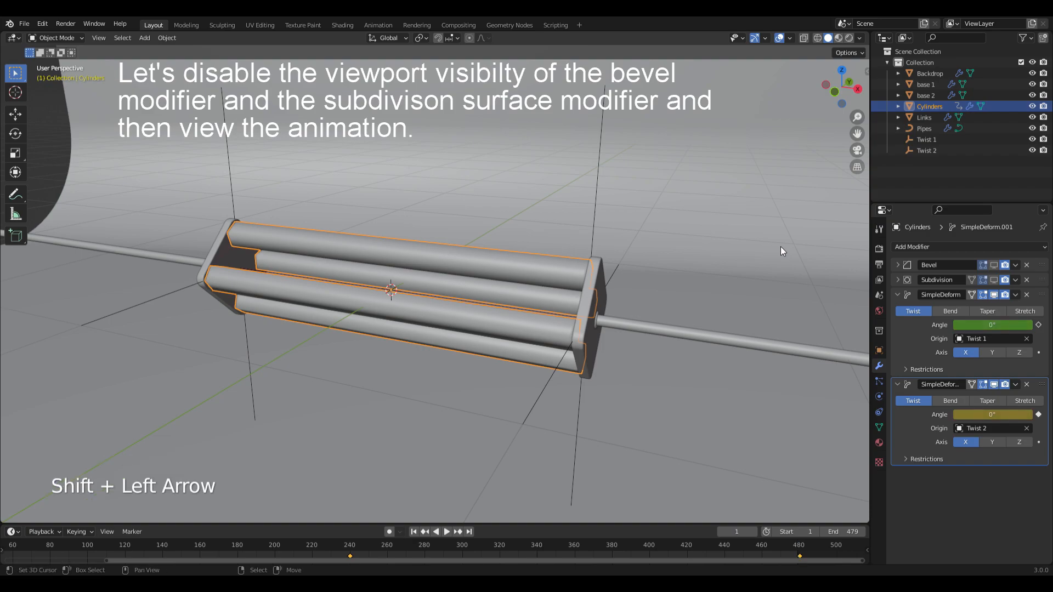
key(space)
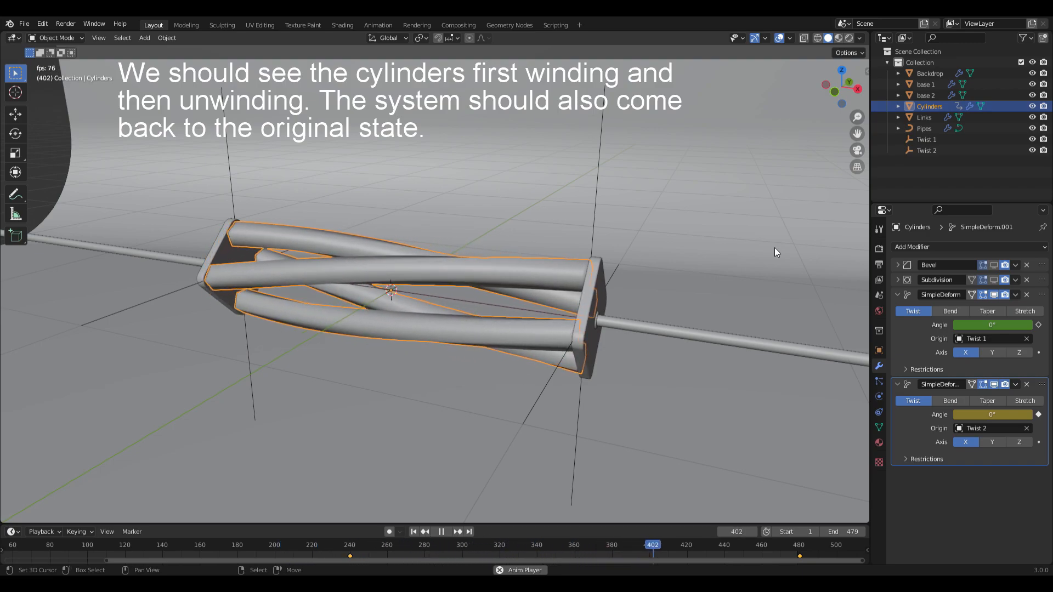
key(space)
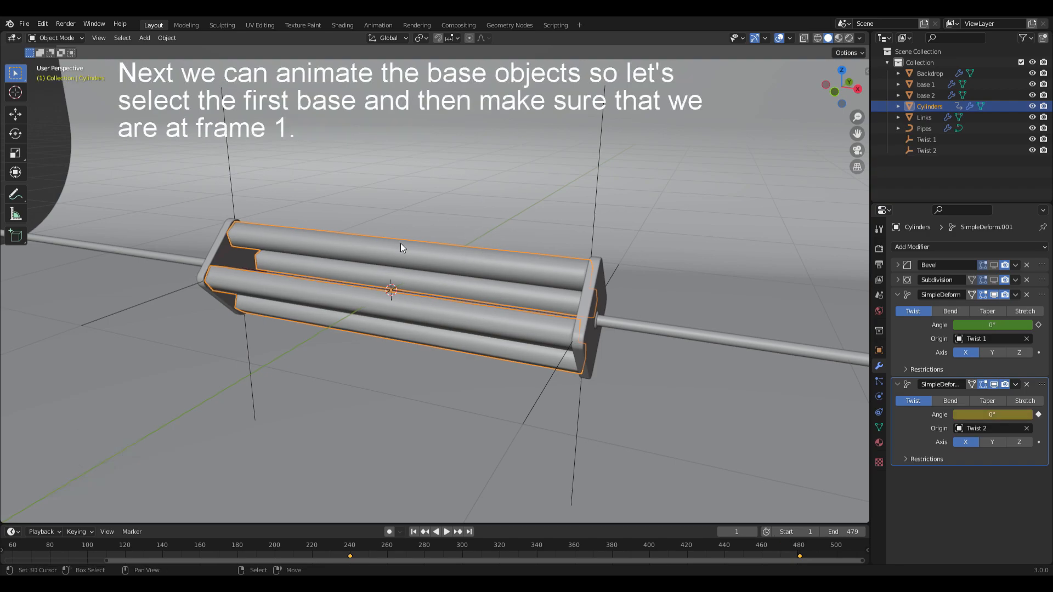
Select the base 1 object and insert a keyframe on its X rotation at frame 1.
click(594, 294)
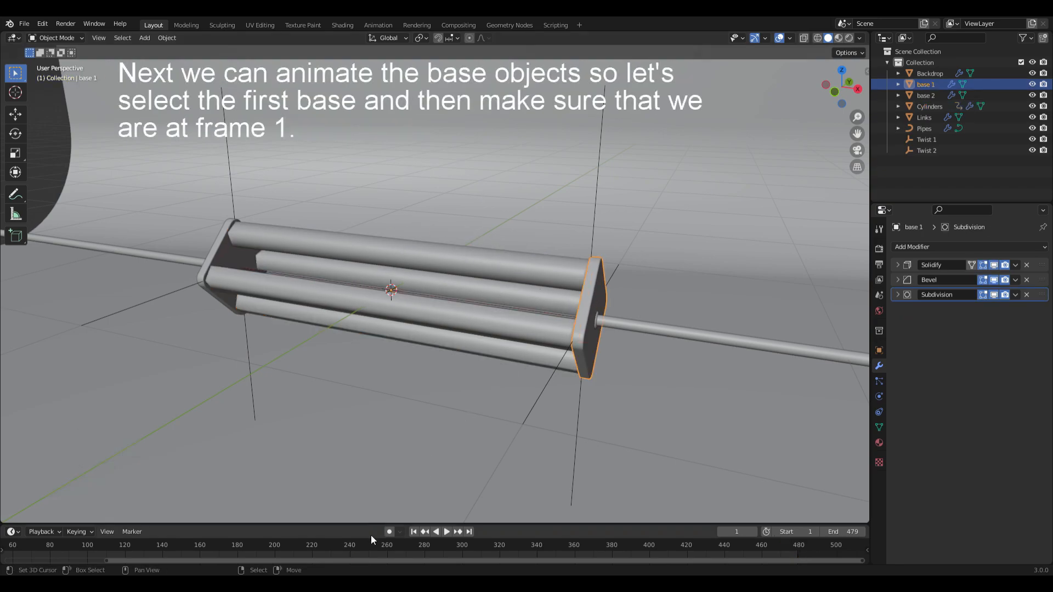
drag(347, 558, 219, 561)
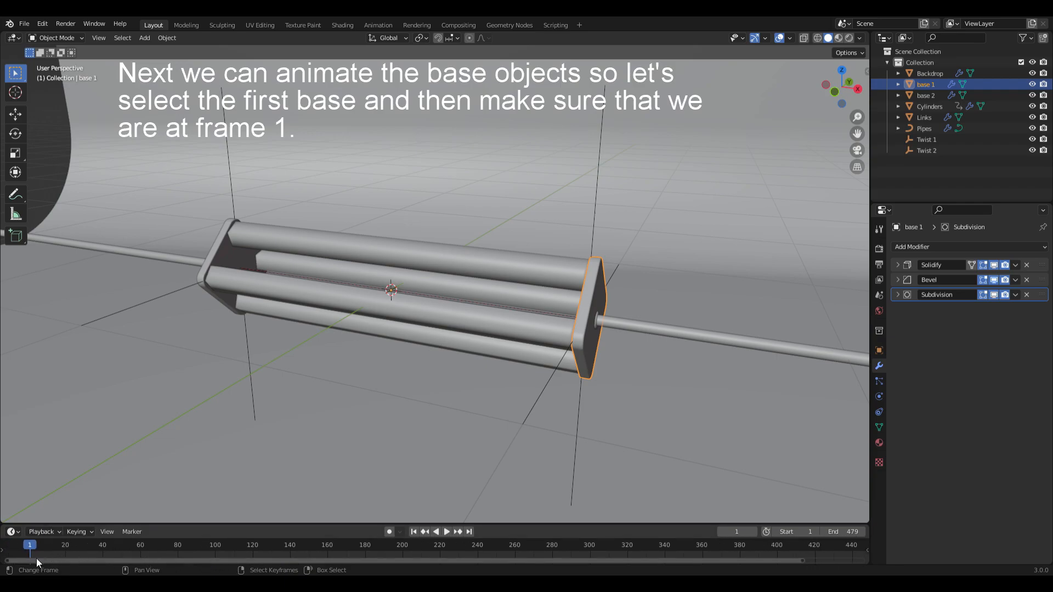
click(879, 351)
click(1039, 318)
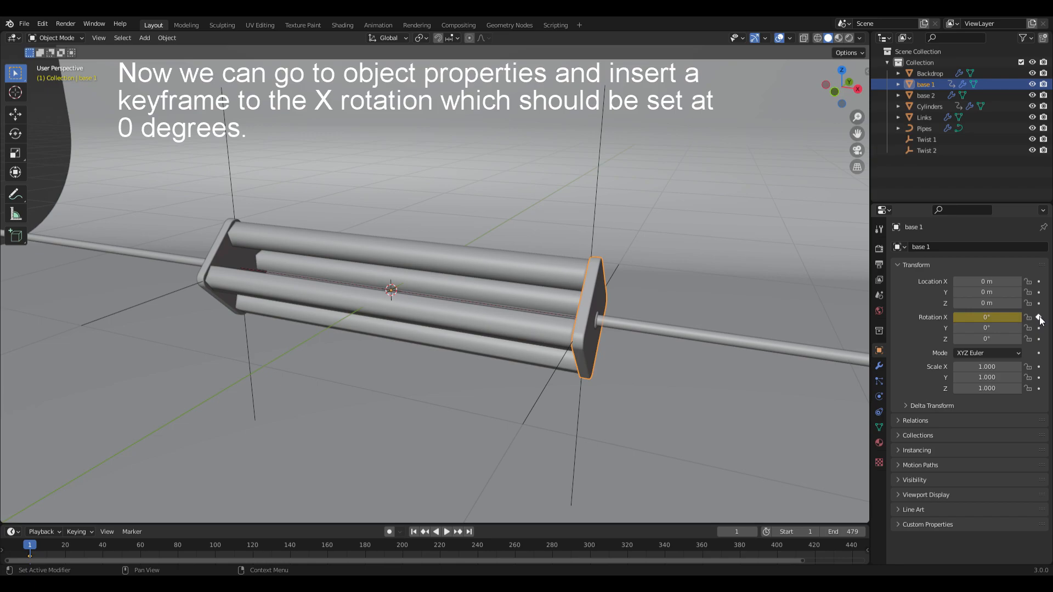
At frame 240, keyframe base 1's X rotation at -360 degrees and set the keyframe interpolation to Bezier.
click(738, 532)
text(240)
key(Return)
click(993, 321)
key(BackSpace)
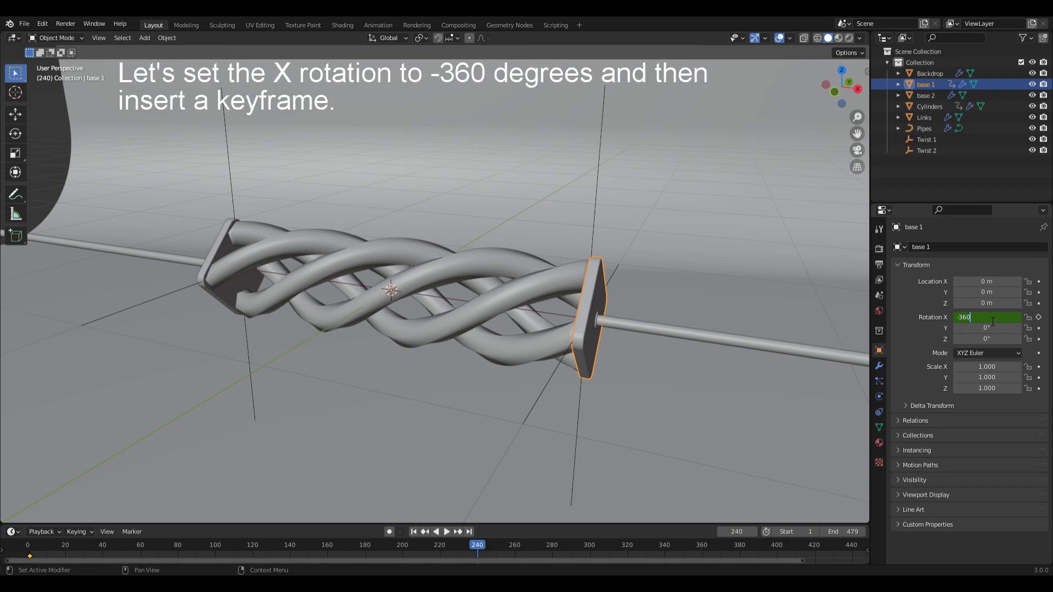
text(-360)
key(Return)
click(1038, 317)
key(t)
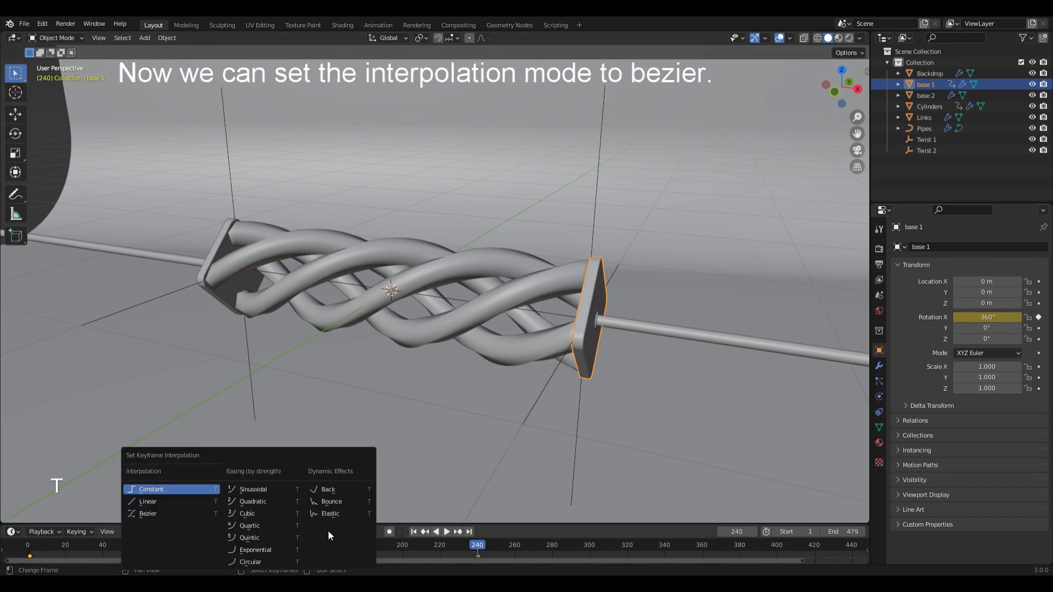
click(158, 513)
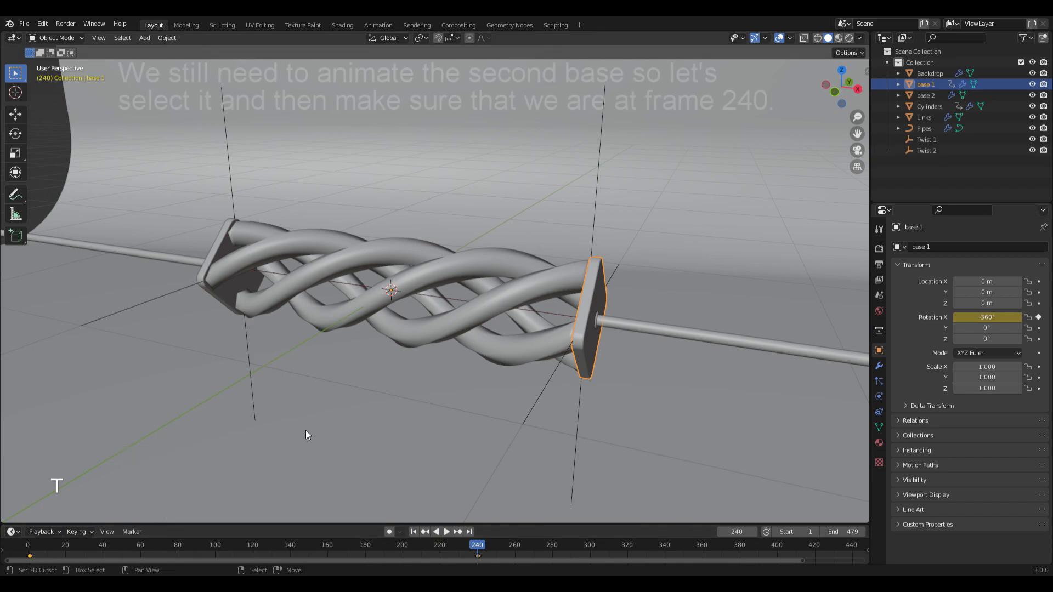
Select the base 2 object and insert a keyframe on its X rotation at frame 240.
click(217, 252)
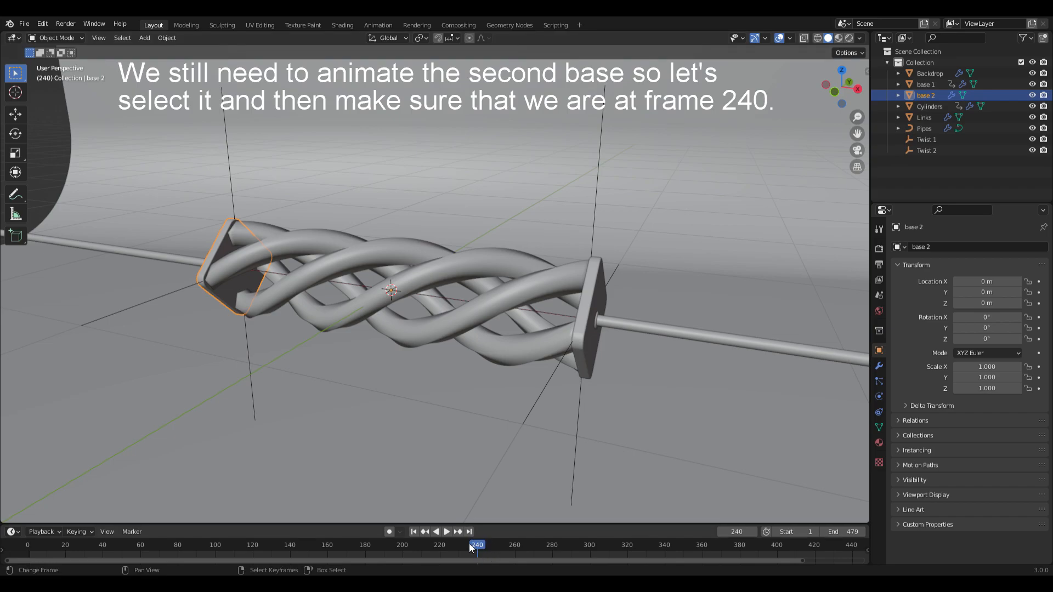
click(1038, 317)
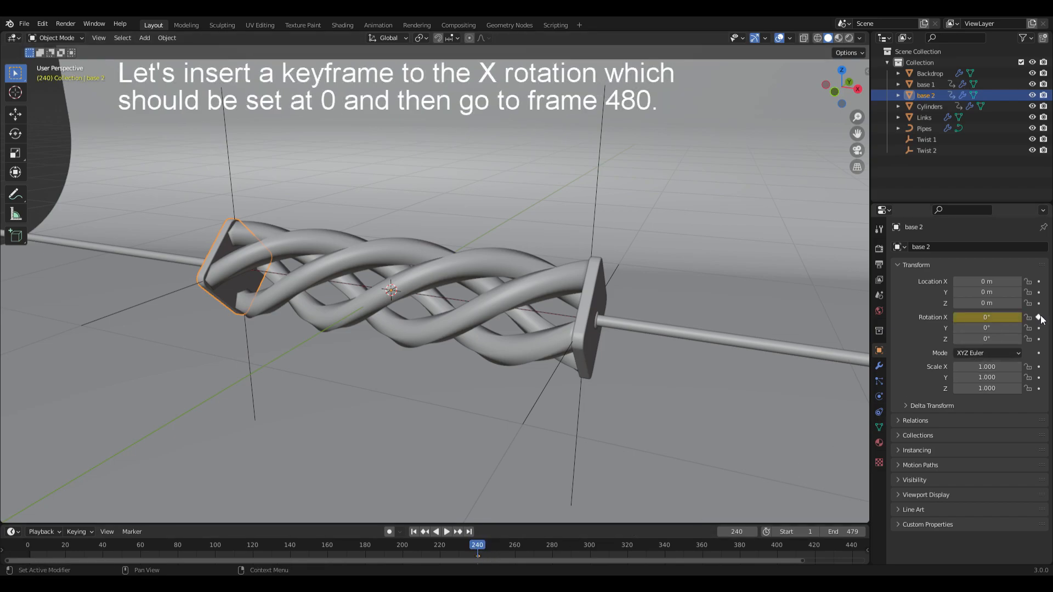
At frame 480, keyframe base 2's X rotation at -360 degrees and set the keyframe interpolation to Bezier.
click(739, 533)
text(480)
key(Return)
drag(525, 560, 689, 563)
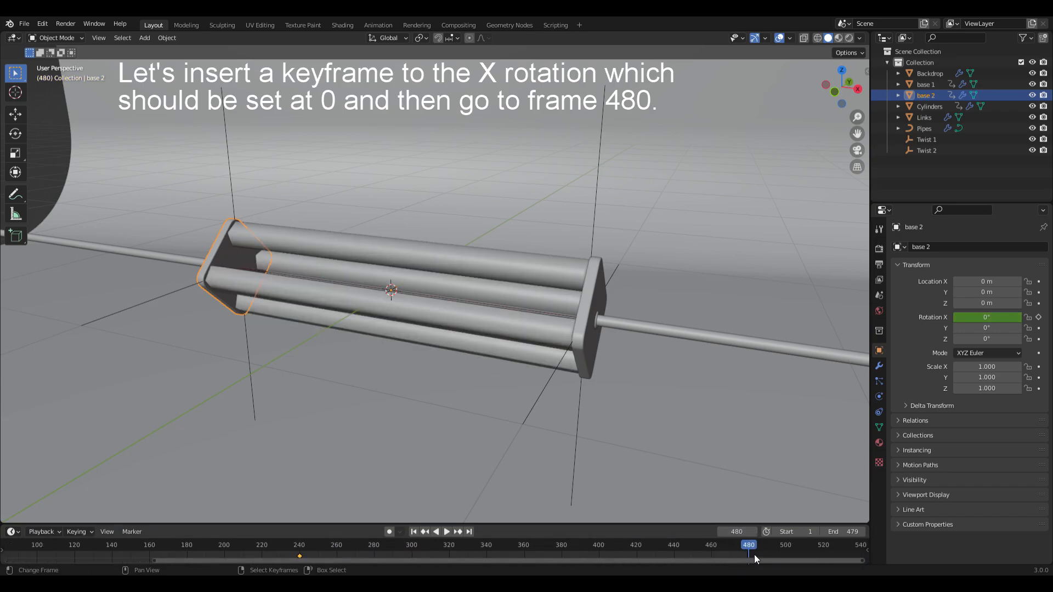
click(986, 319)
key(BackSpace)
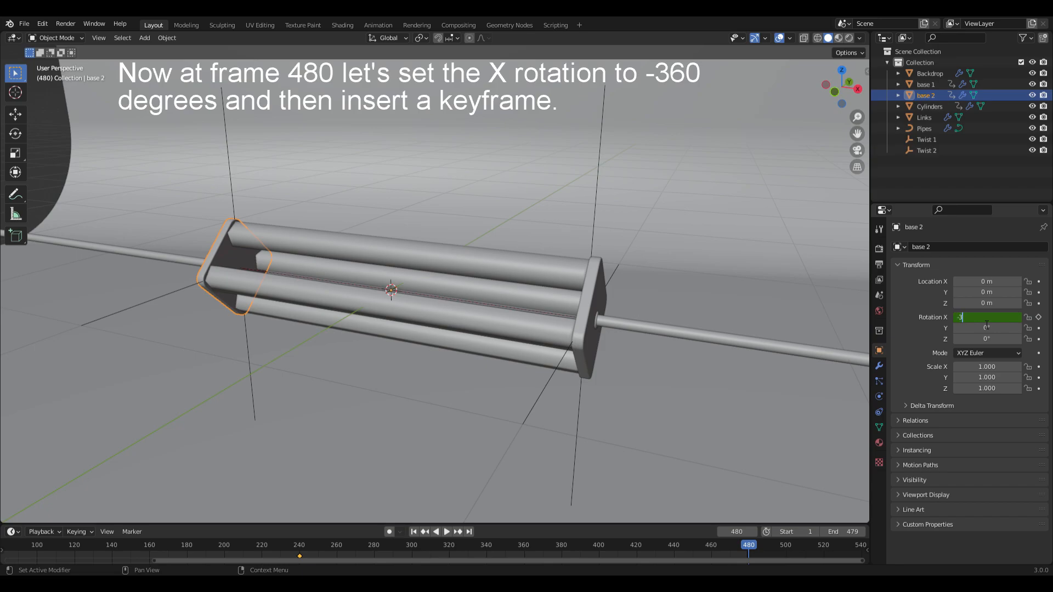
text(-360)
key(Return)
click(1038, 318)
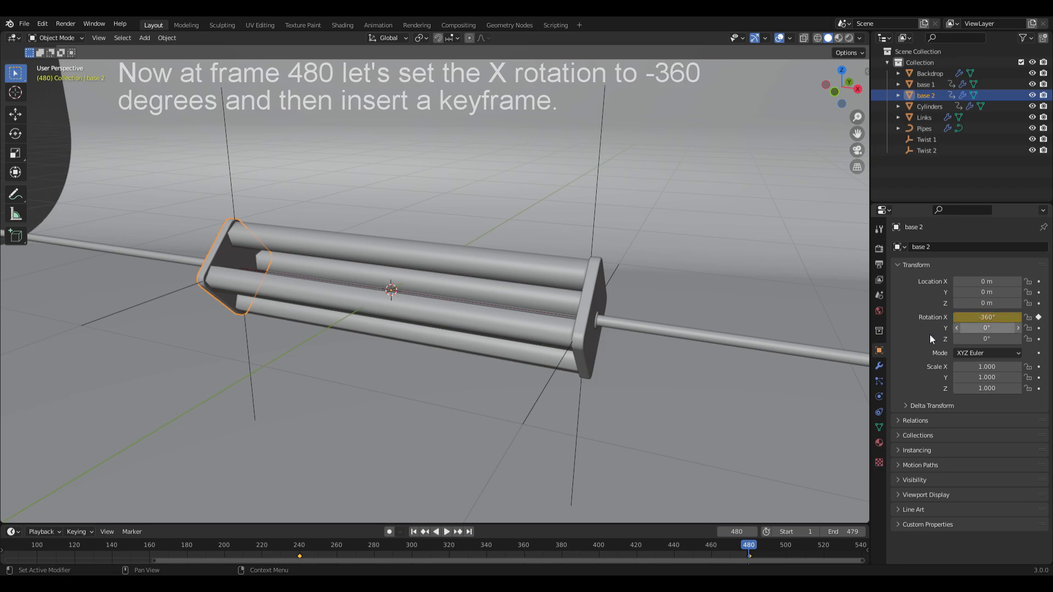
key(t)
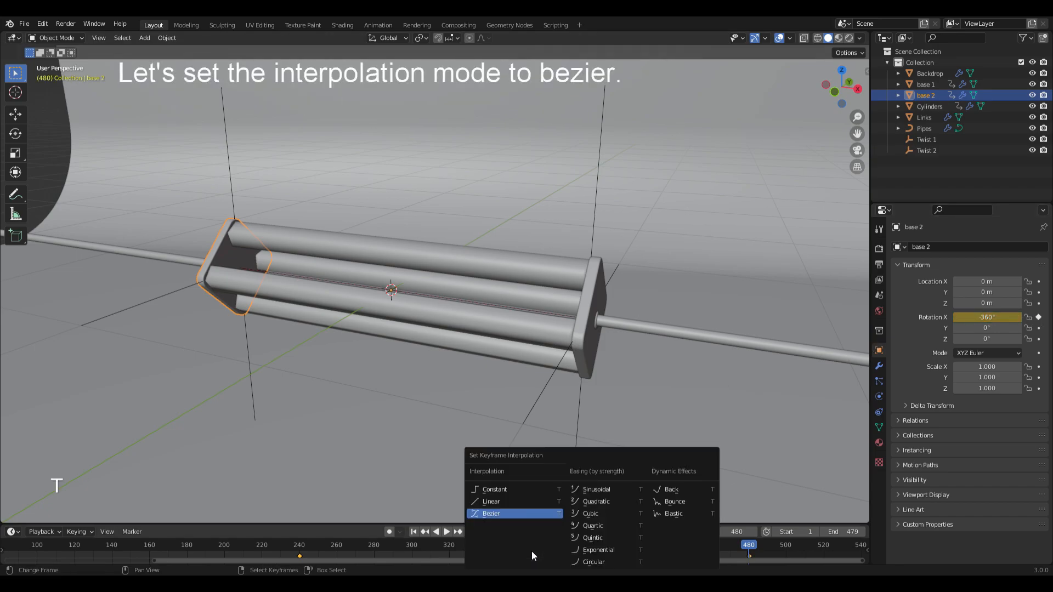
click(509, 514)
Play the animation from frame 1 with nothing selected to review the loop, and return to the first frame.
key(shift+Left)
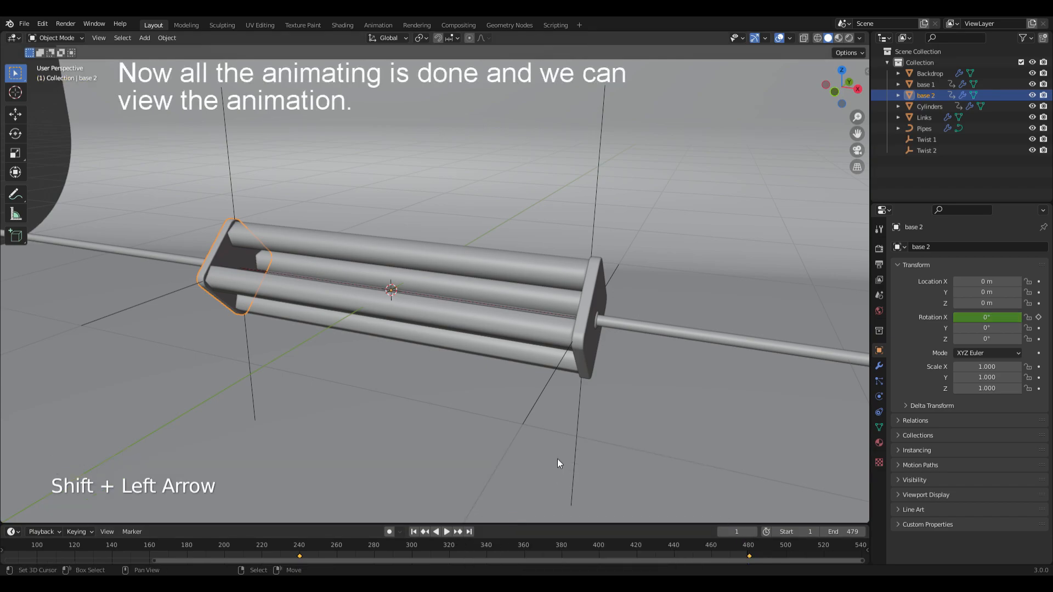
key(space)
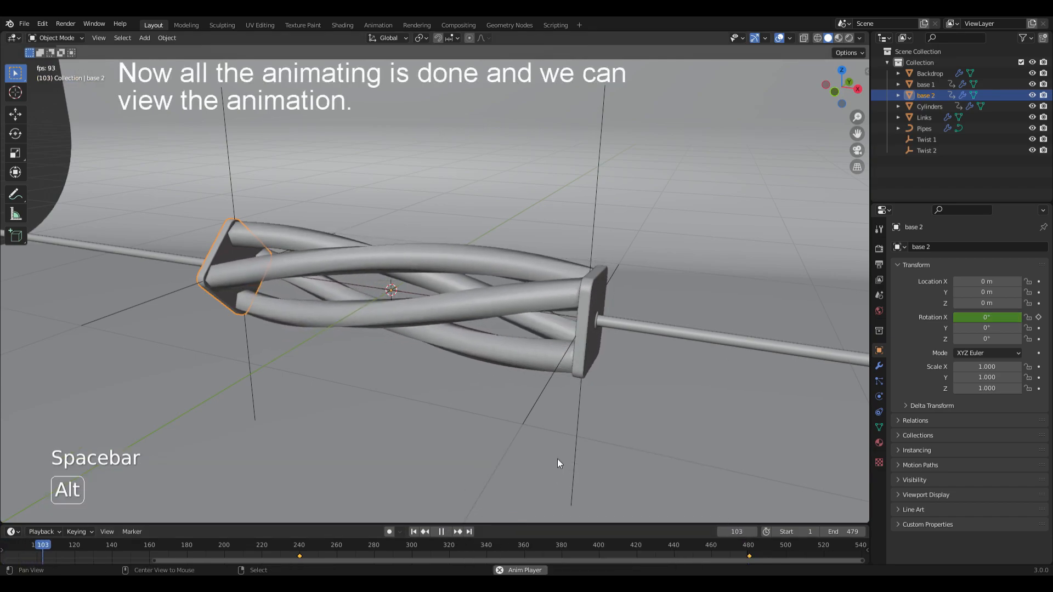
key(alt+a)
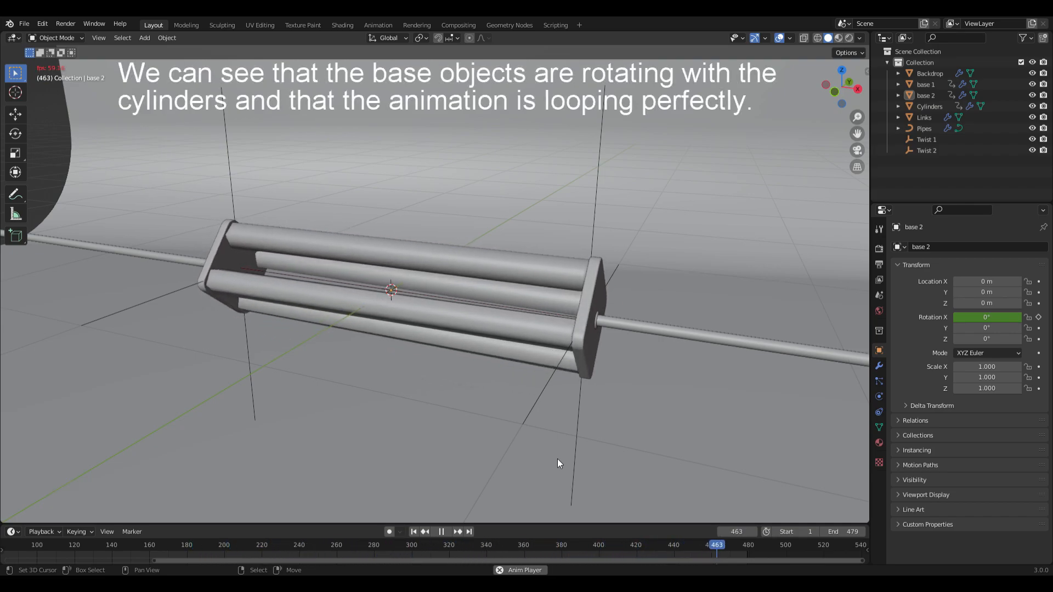
key(space)
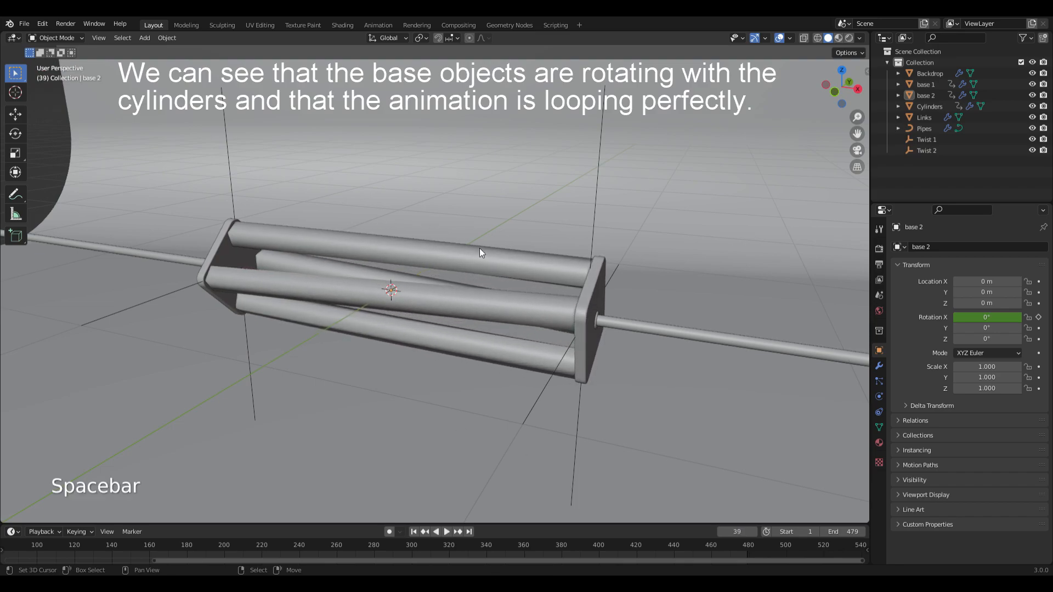
key(shift+Left)
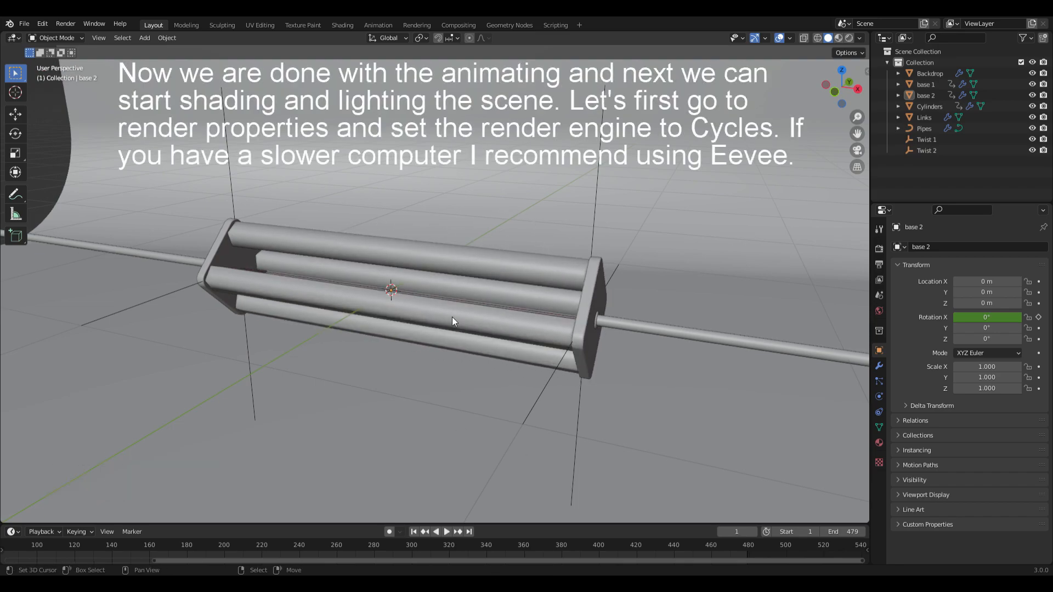
Set the render engine to Cycles and the render device to GPU Compute.
click(878, 249)
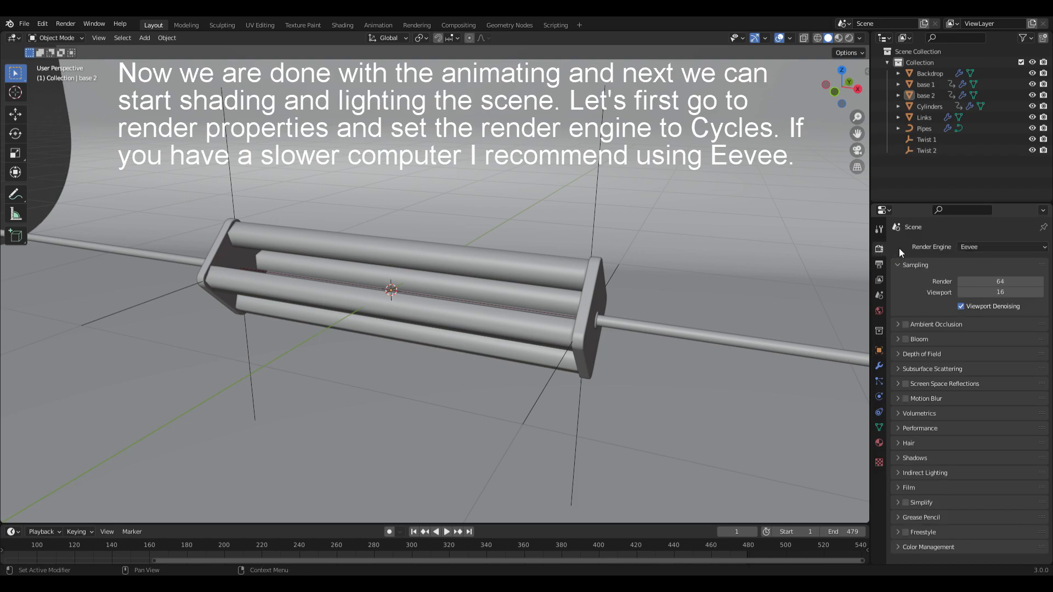
click(983, 248)
click(976, 283)
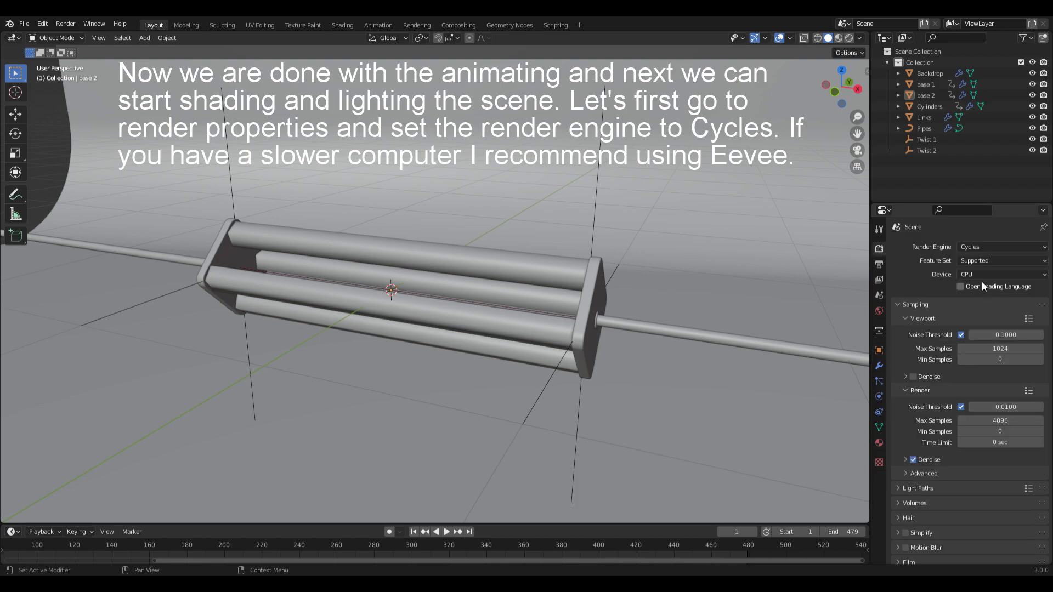
click(987, 275)
click(984, 302)
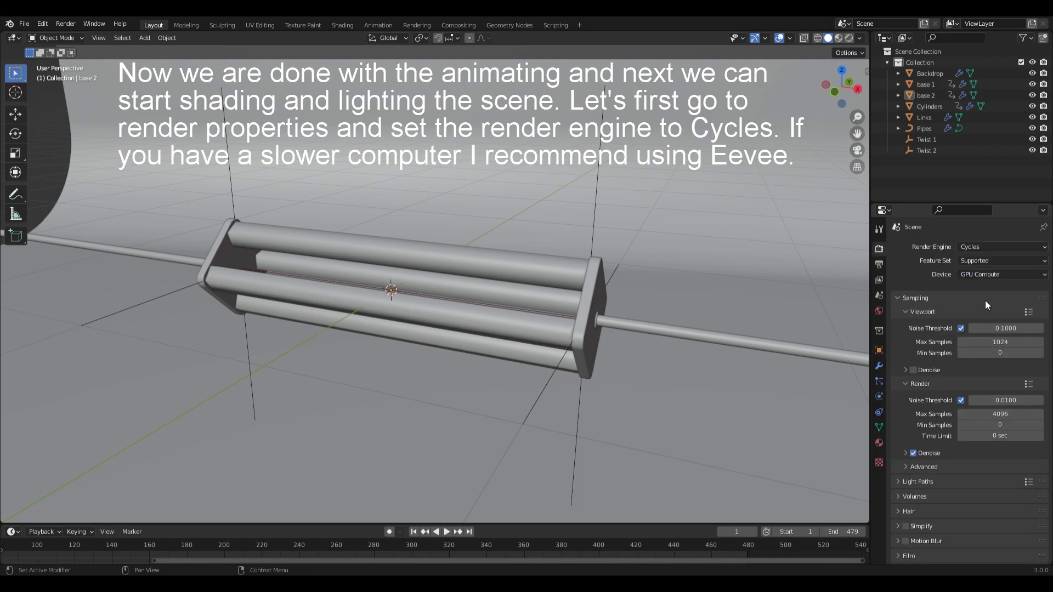
Give the world background color an environment texture using the artist_workshop_8k.hdr image.
click(879, 311)
click(957, 316)
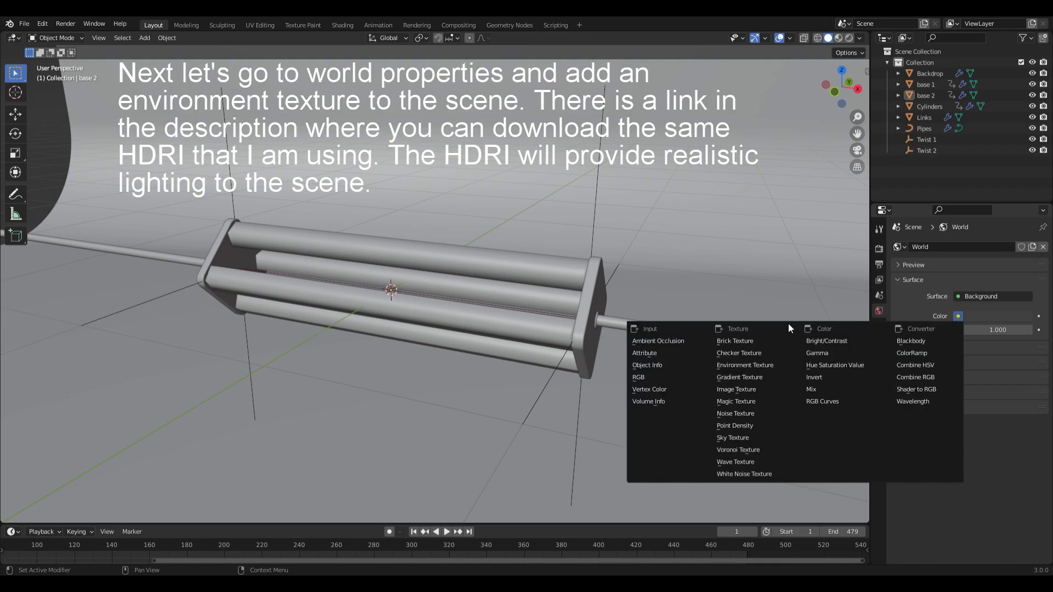
click(756, 364)
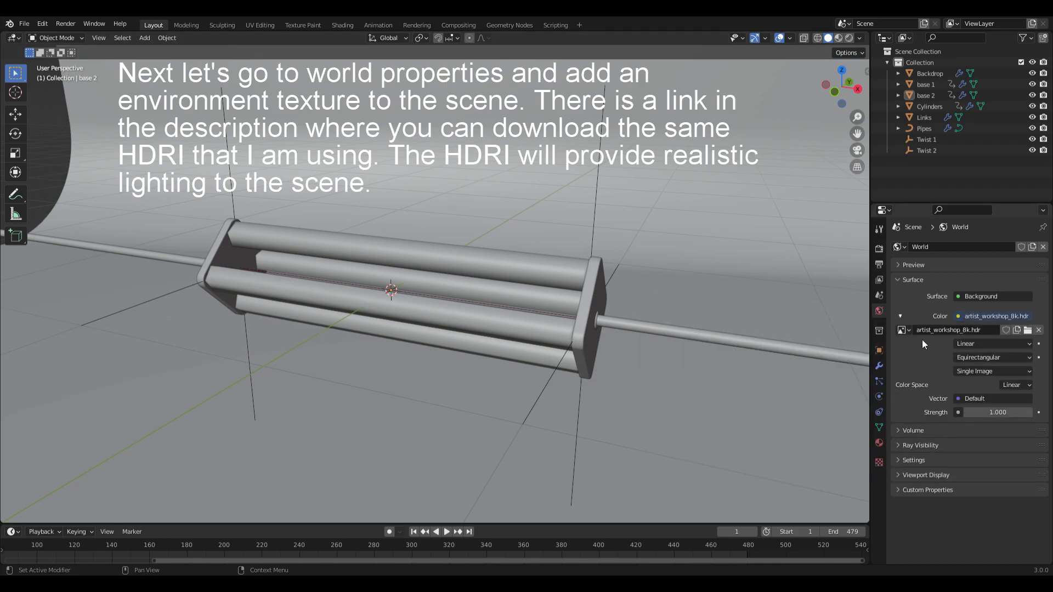
Select the backdrop and add a new material named Backdrop to it.
click(297, 163)
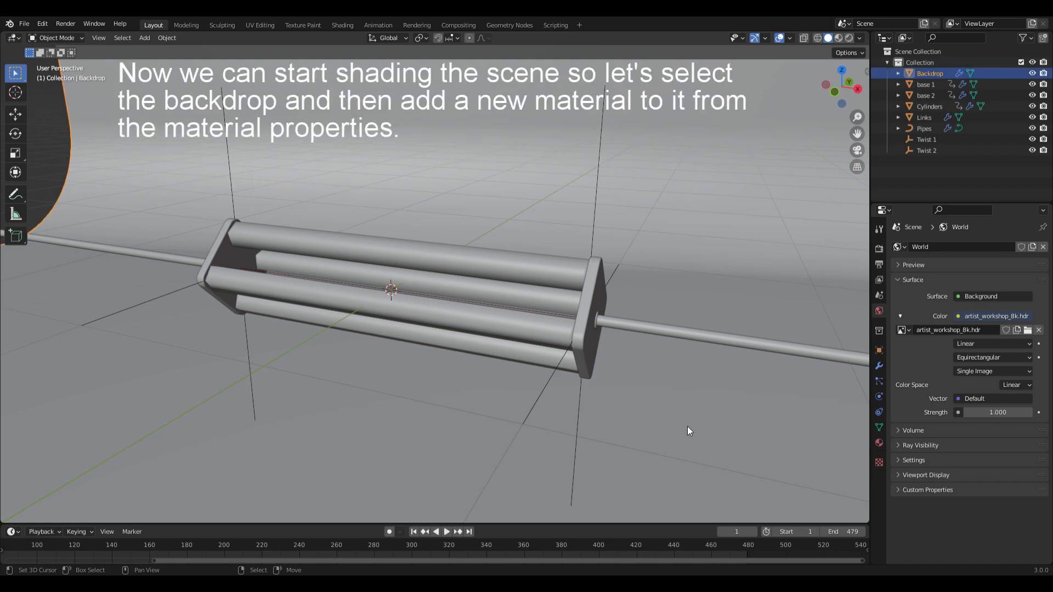
click(879, 443)
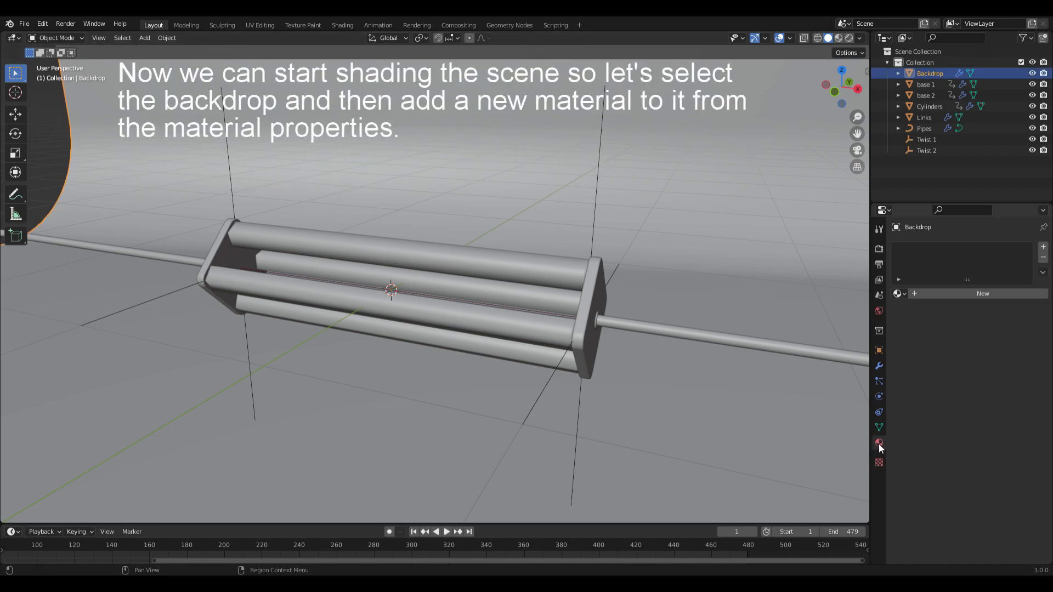
click(942, 293)
text(Backd)
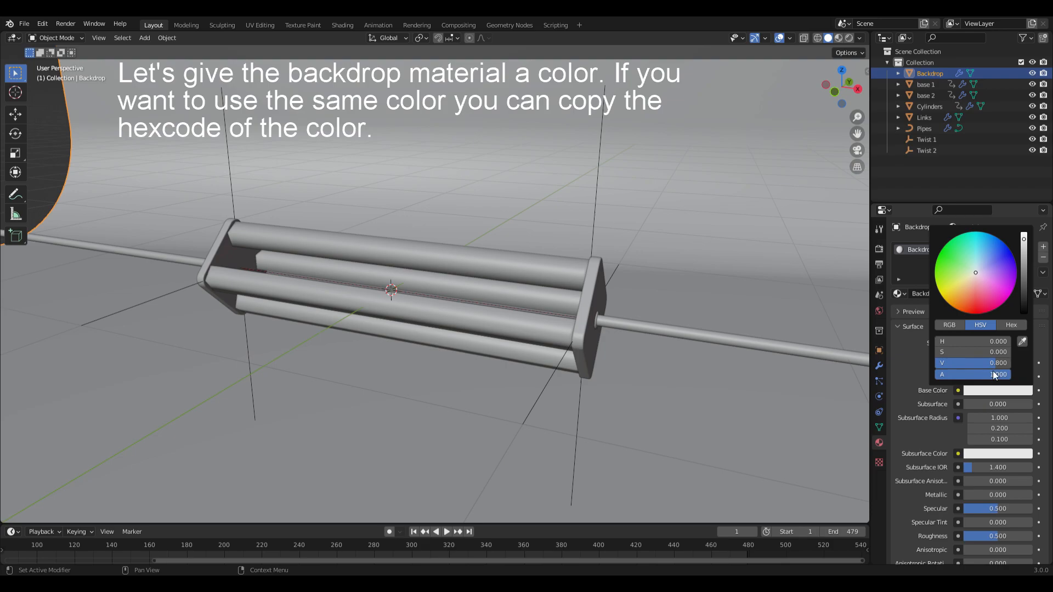
Set the Backdrop material's base color to hex FF9183 and its roughness to 0.3.
click(1010, 324)
click(986, 341)
text(FF9183)
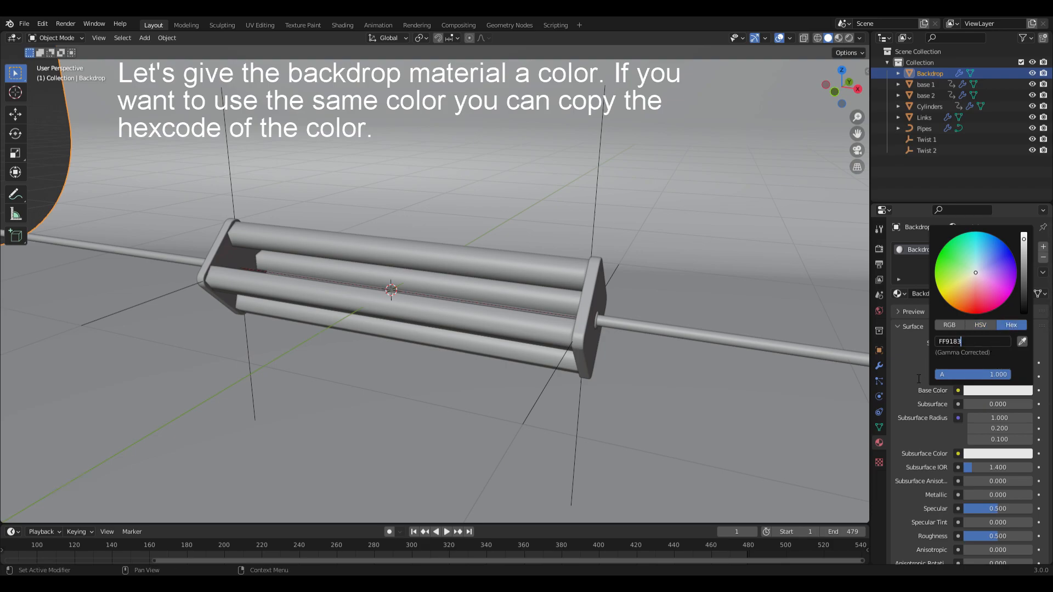
key(Return)
scroll(912, 416, down, 2)
click(985, 492)
text(0.3)
key(Return)
key(z)
click(448, 366)
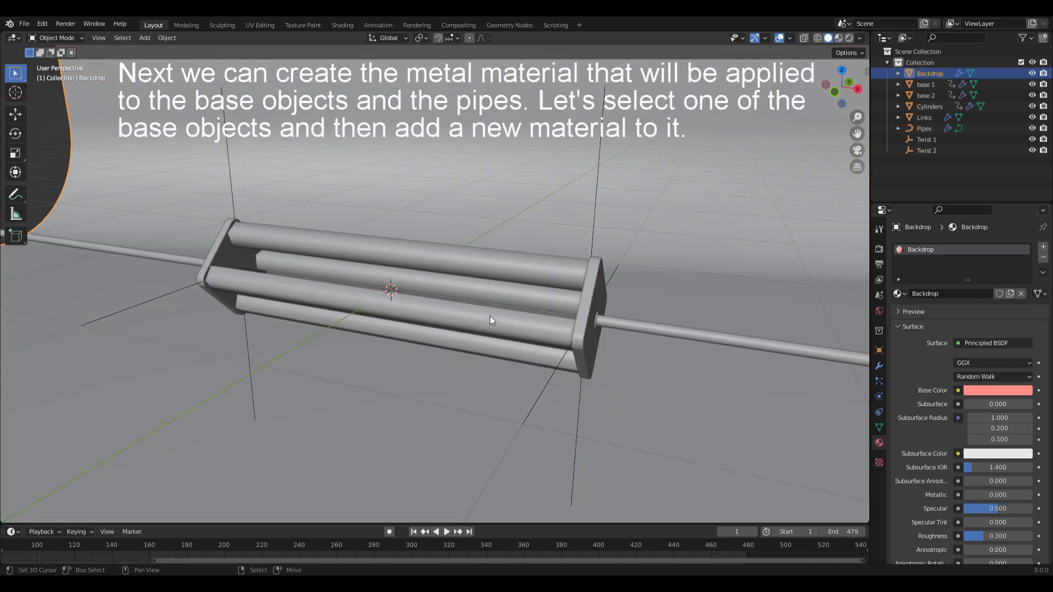
Select base 1 and add a new material named Main Metal to it.
click(592, 274)
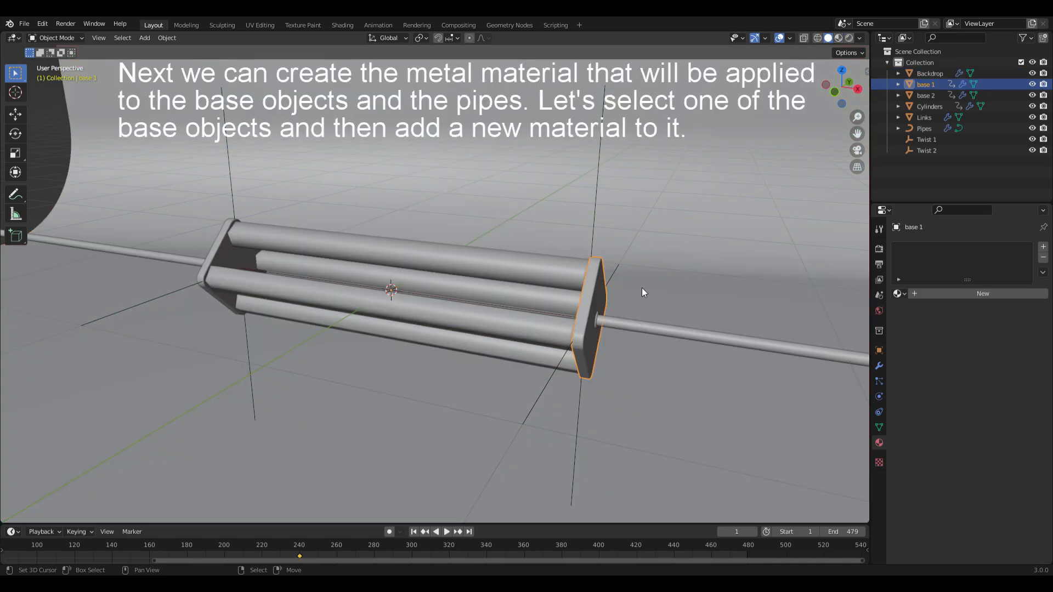
click(943, 296)
double_click(939, 251)
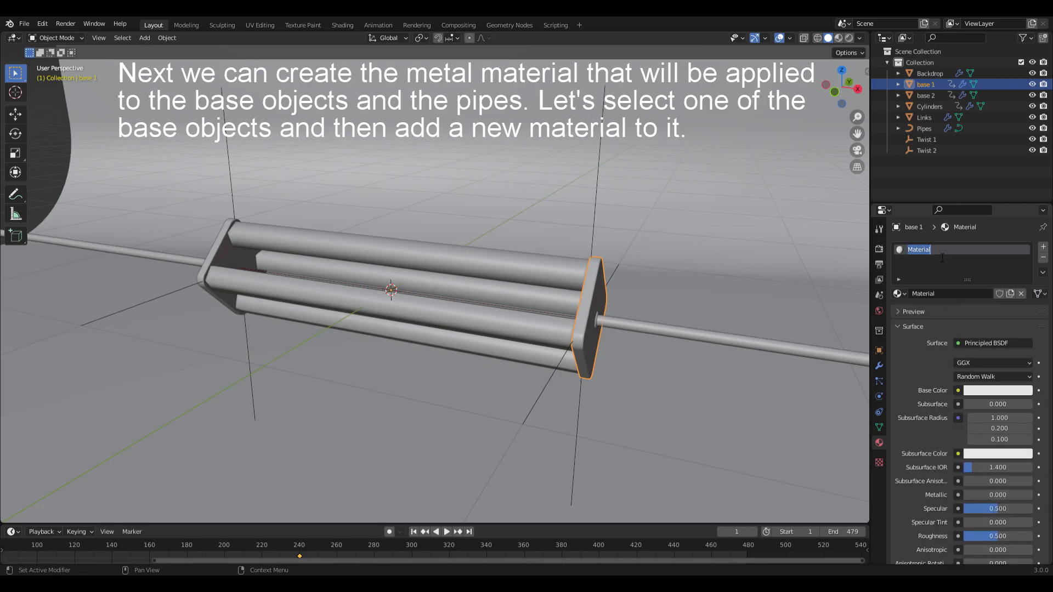
text(Main Me)
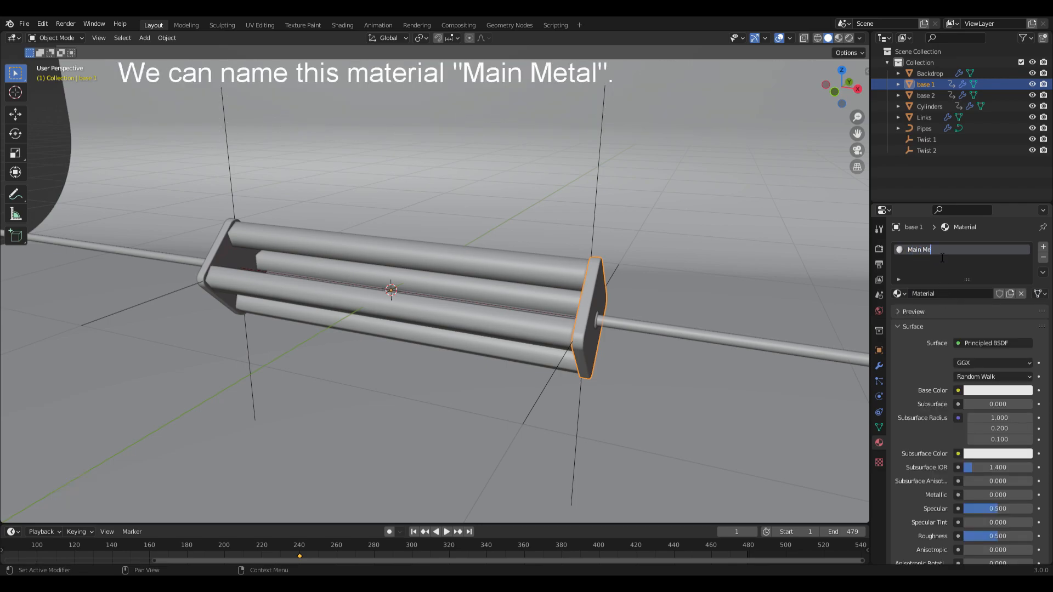
key(Return)
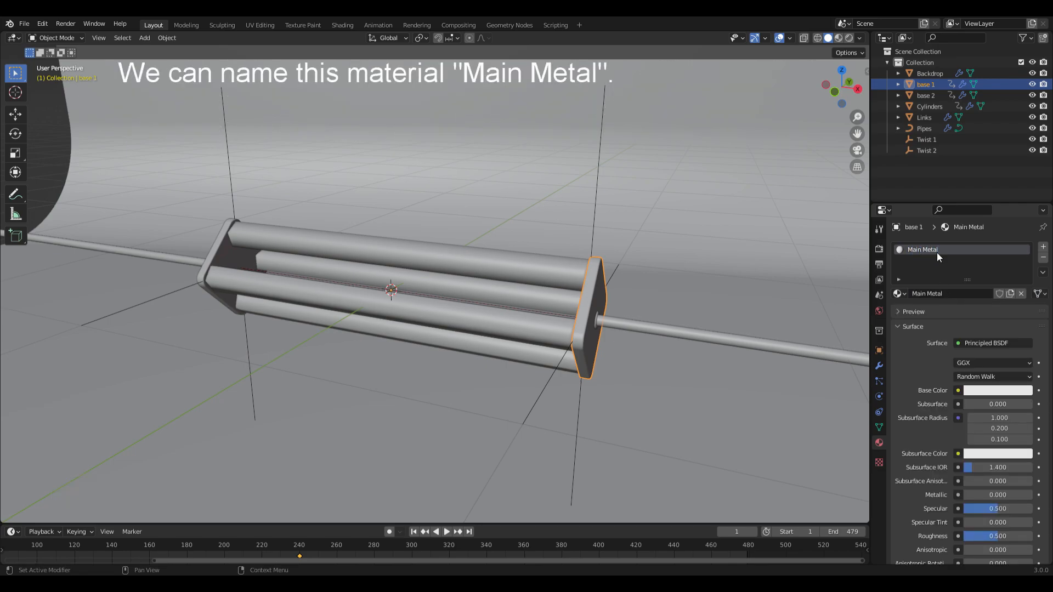
Give the Main Metal material the base color hex FF8A7C, metallic 1.0 and roughness 0.25.
click(991, 390)
click(1011, 325)
click(986, 341)
text(FF8A7C)
key(Return)
drag(981, 494, 1031, 495)
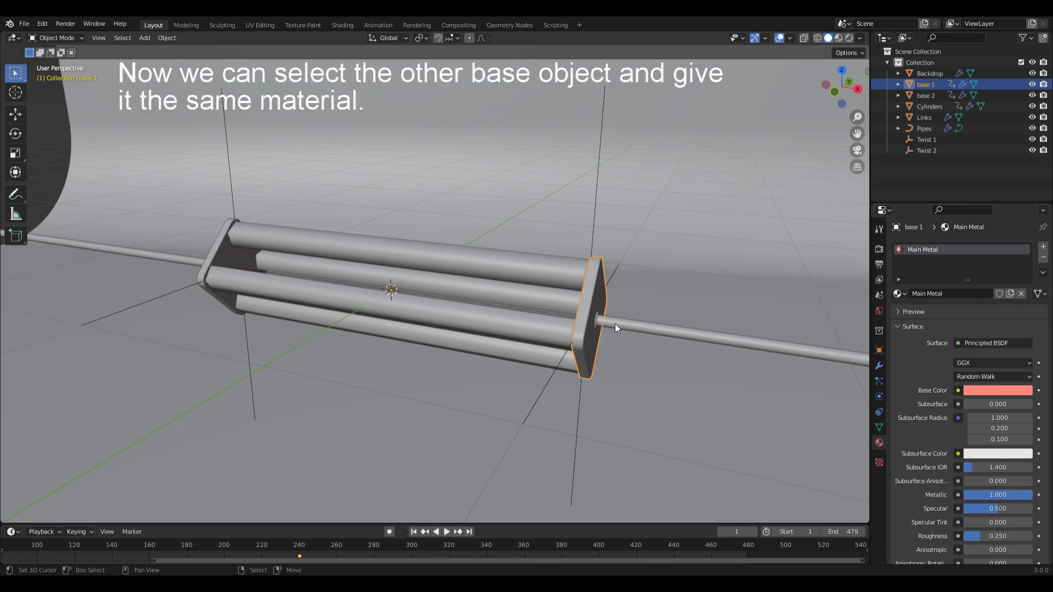
Assign the existing Main Metal material to base 2.
click(212, 251)
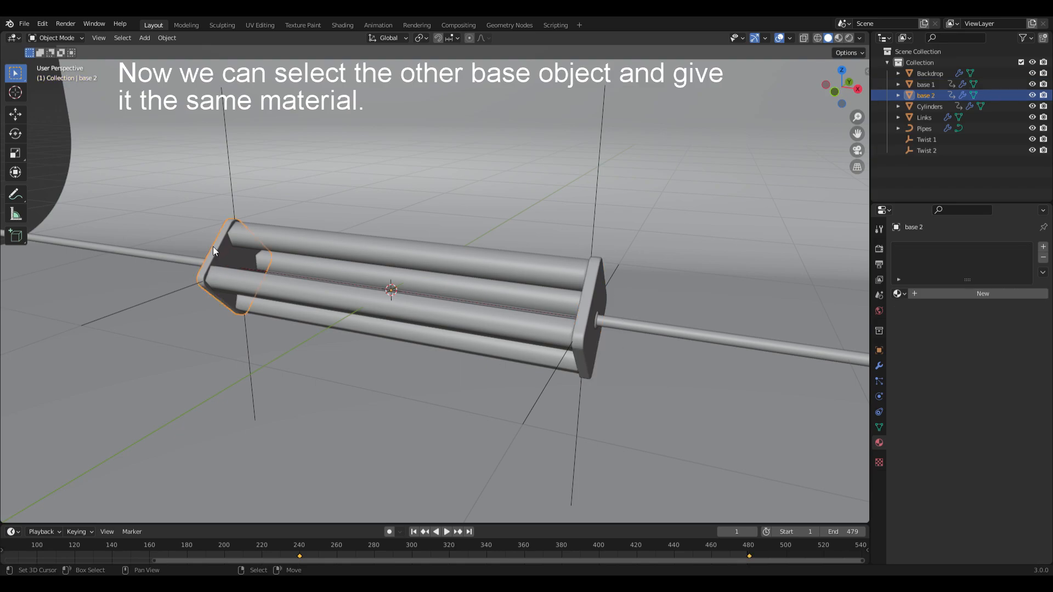
click(899, 294)
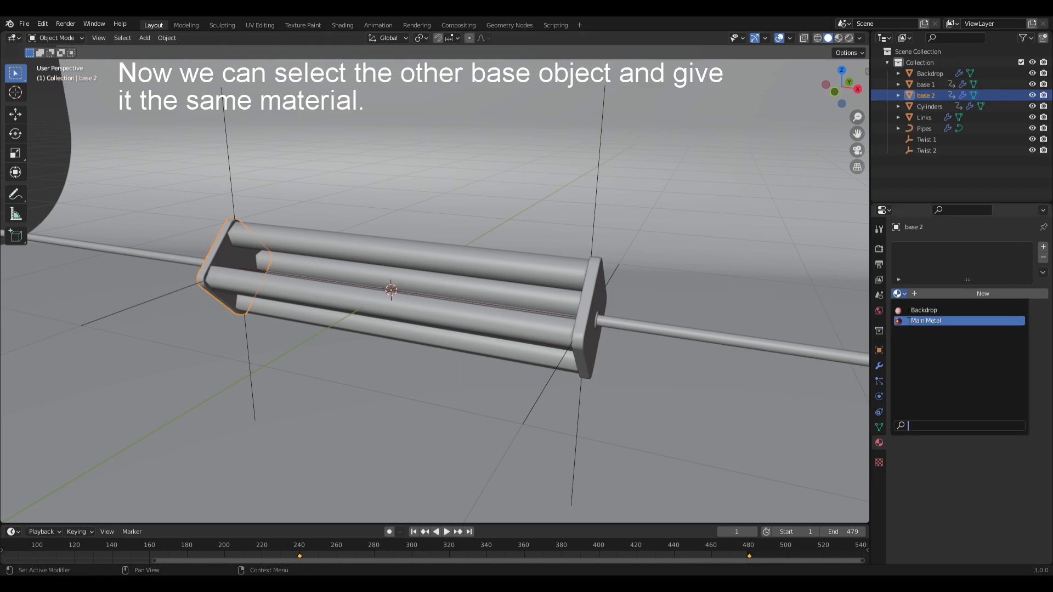
click(932, 322)
Assign the existing Main Metal material to the Pipes object, check it in Material Preview shading, and return to solid shading.
click(646, 327)
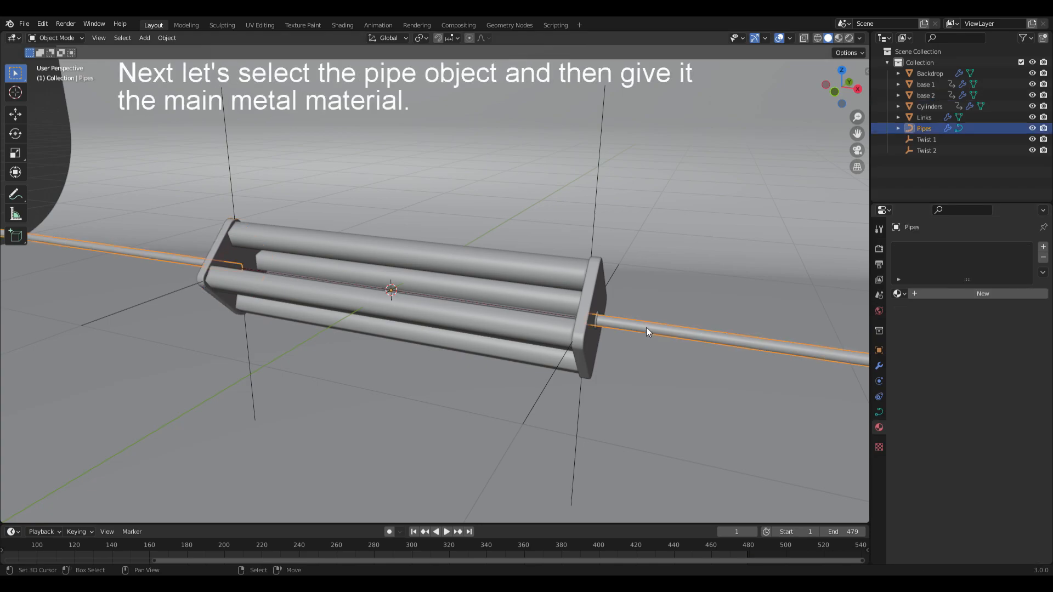
click(899, 294)
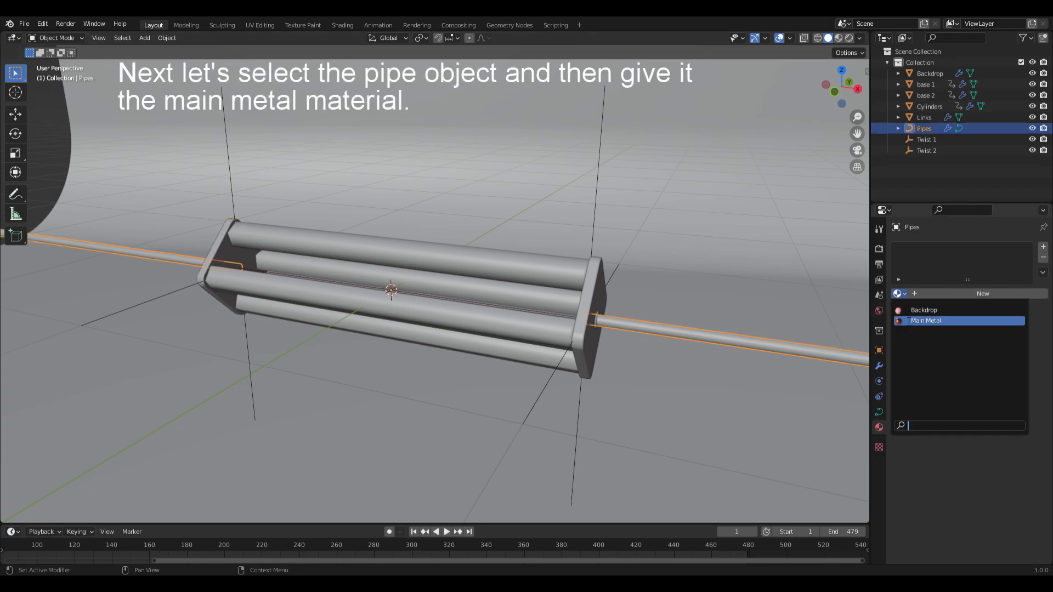
click(941, 322)
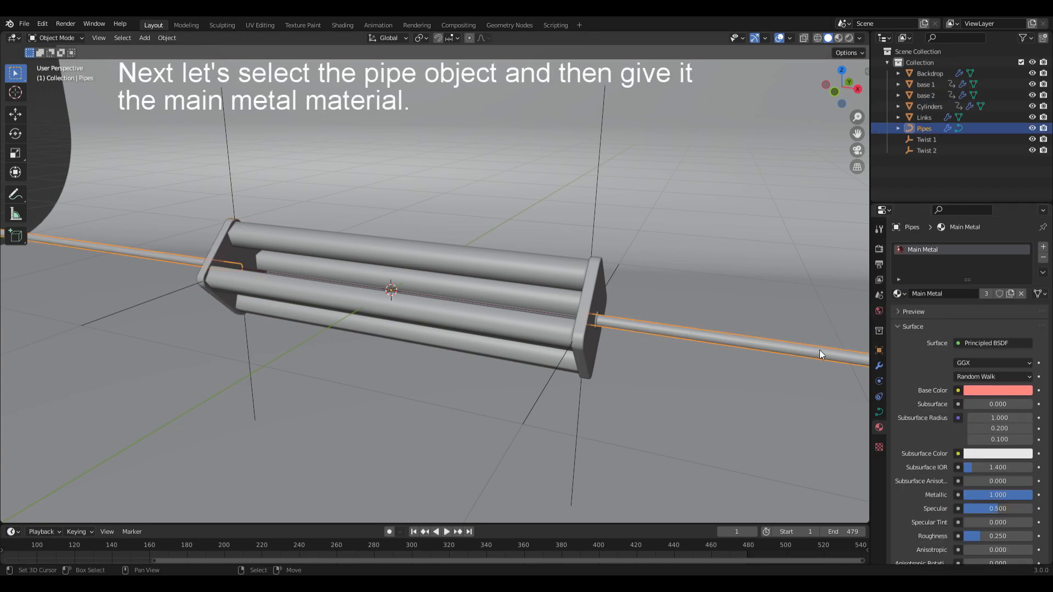
key(z)
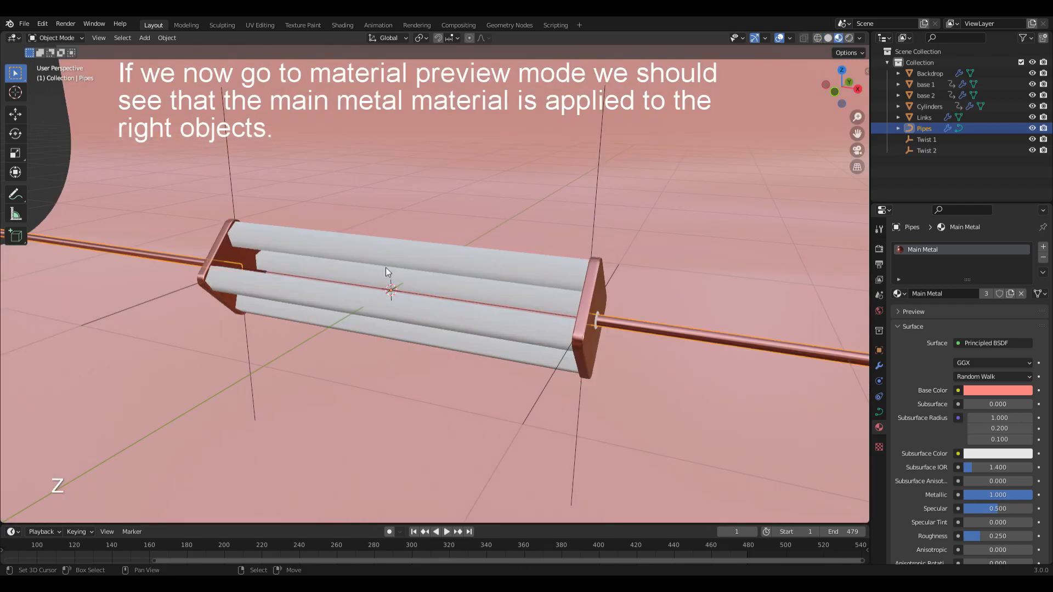
key(z)
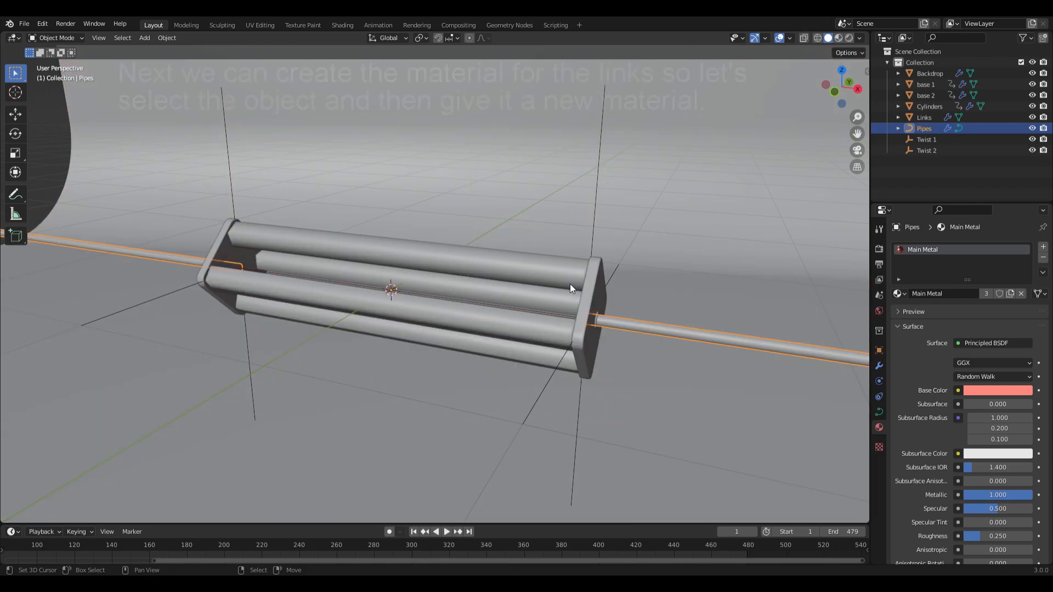
Select the Links object and add a new material named Links to it.
click(923, 118)
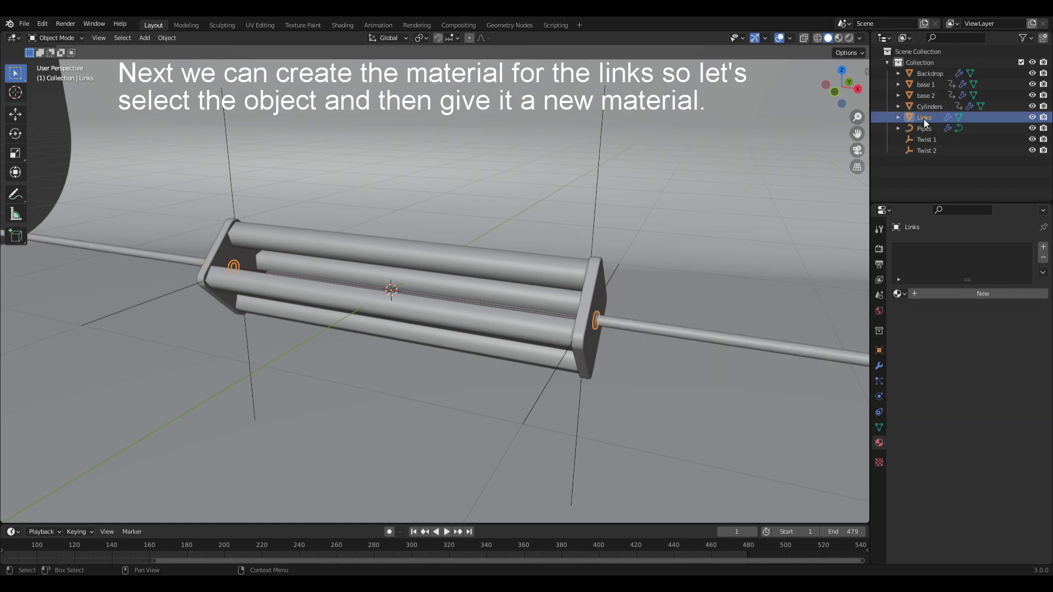
click(943, 294)
double_click(931, 251)
text(Links)
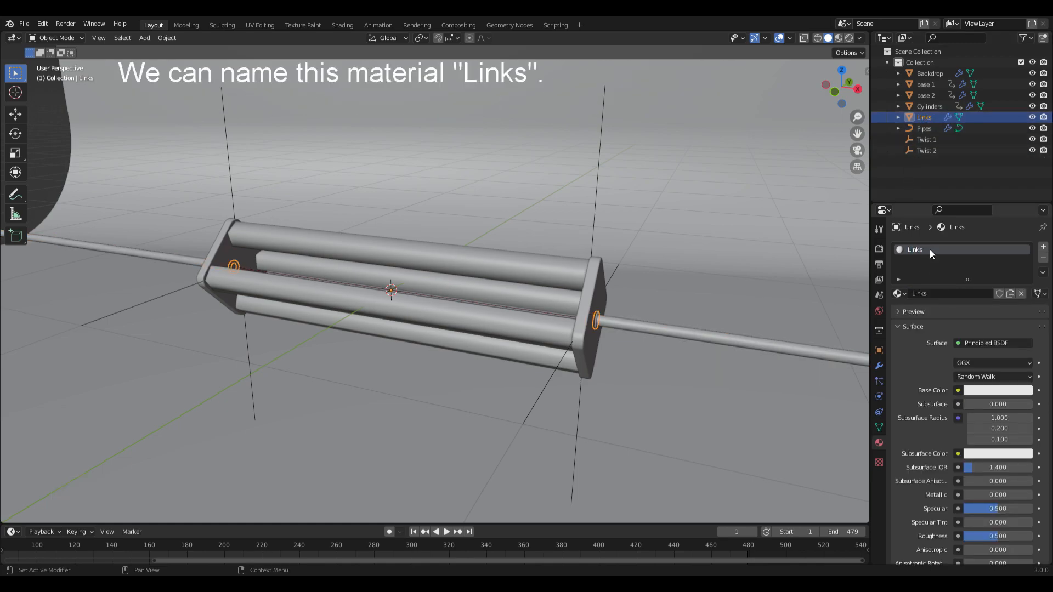
Make the Links material's base color pure white, with metallic 1.0 and roughness 0.15.
click(996, 389)
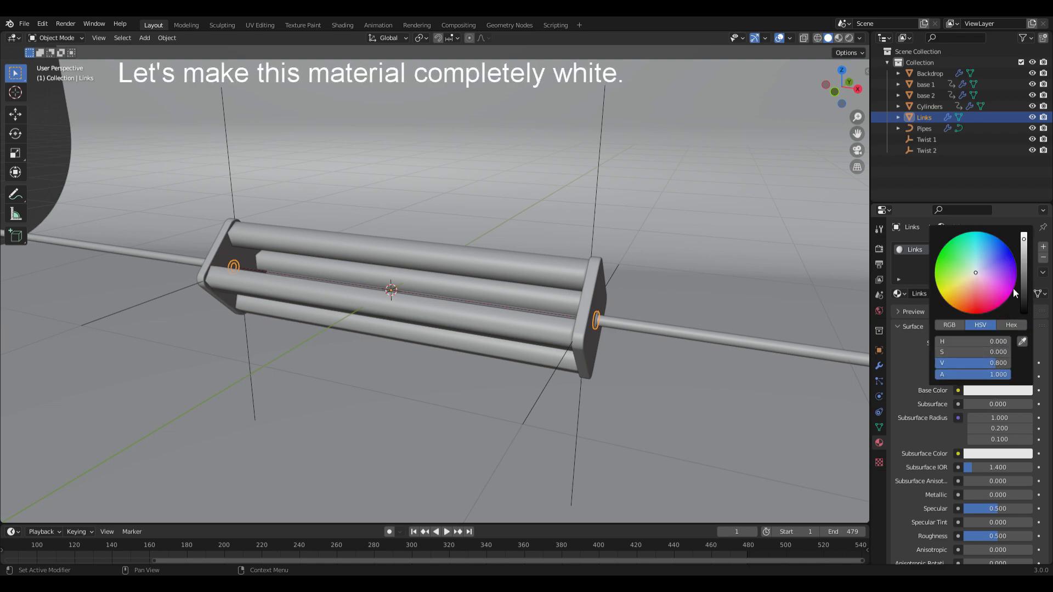
drag(1023, 239, 1023, 232)
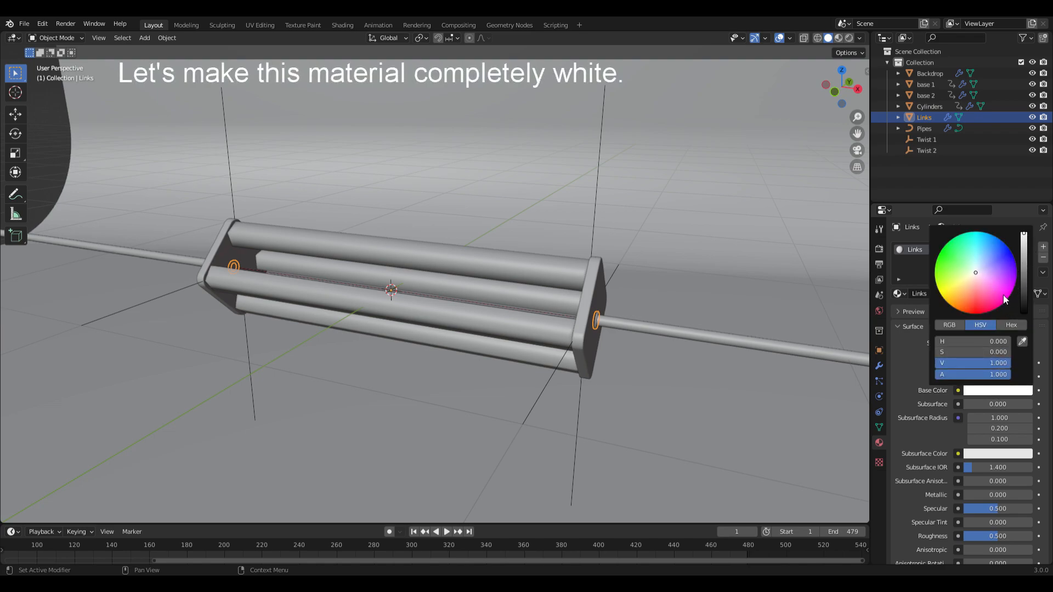
drag(981, 495, 1036, 495)
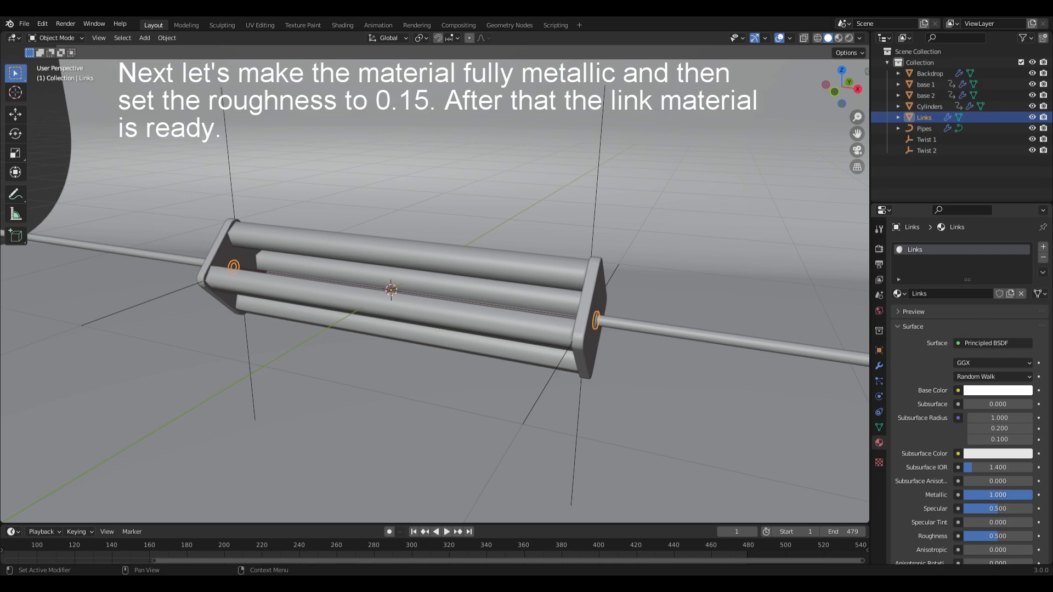
click(1010, 536)
Select the cylinders and add a new material named Cylinders to them.
click(415, 254)
click(945, 293)
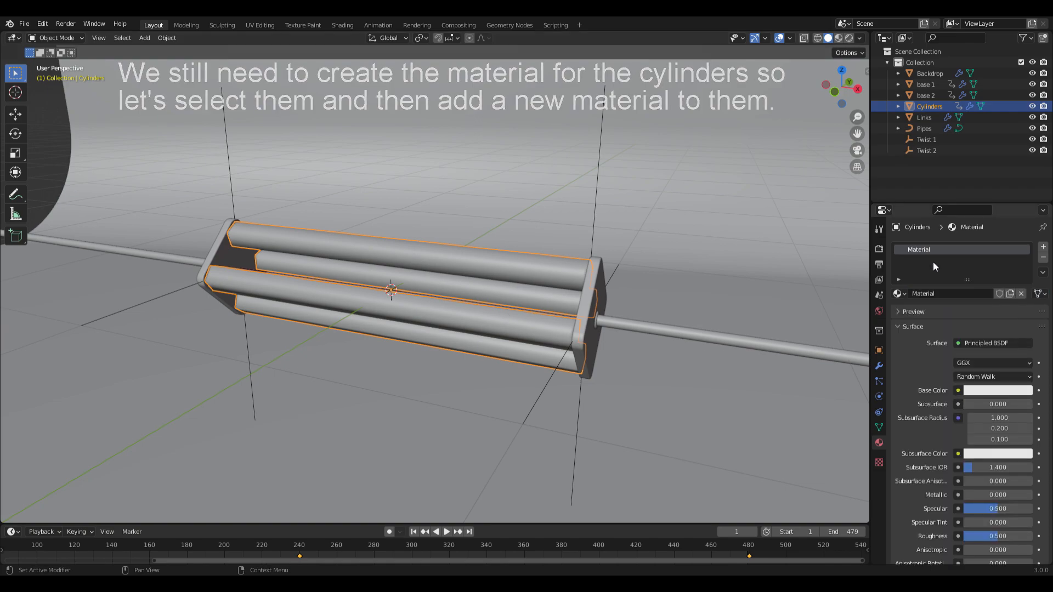
double_click(935, 251)
text(Cyl)
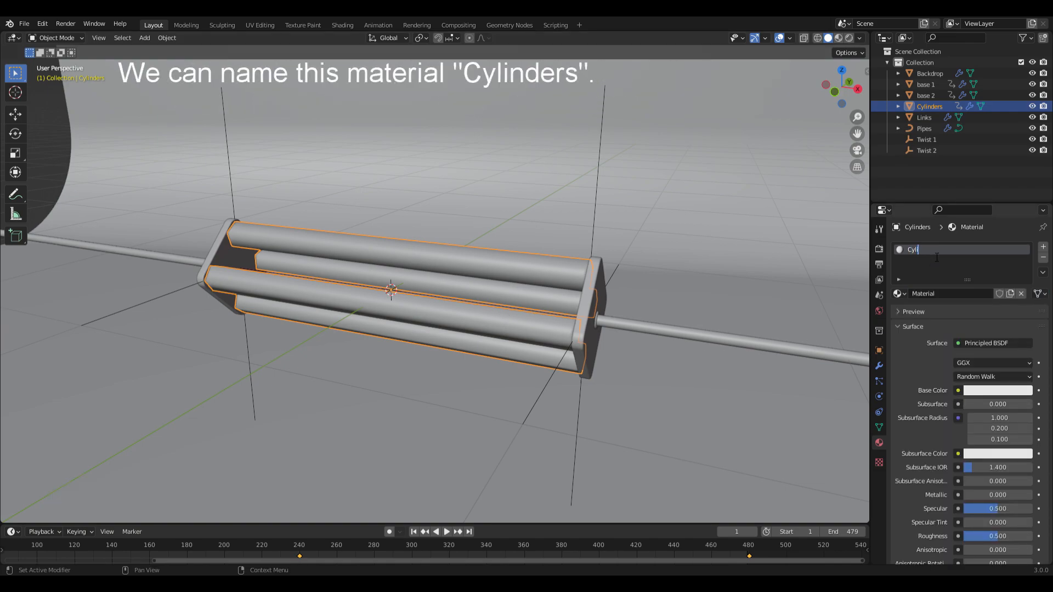
text(inders)
key(Return)
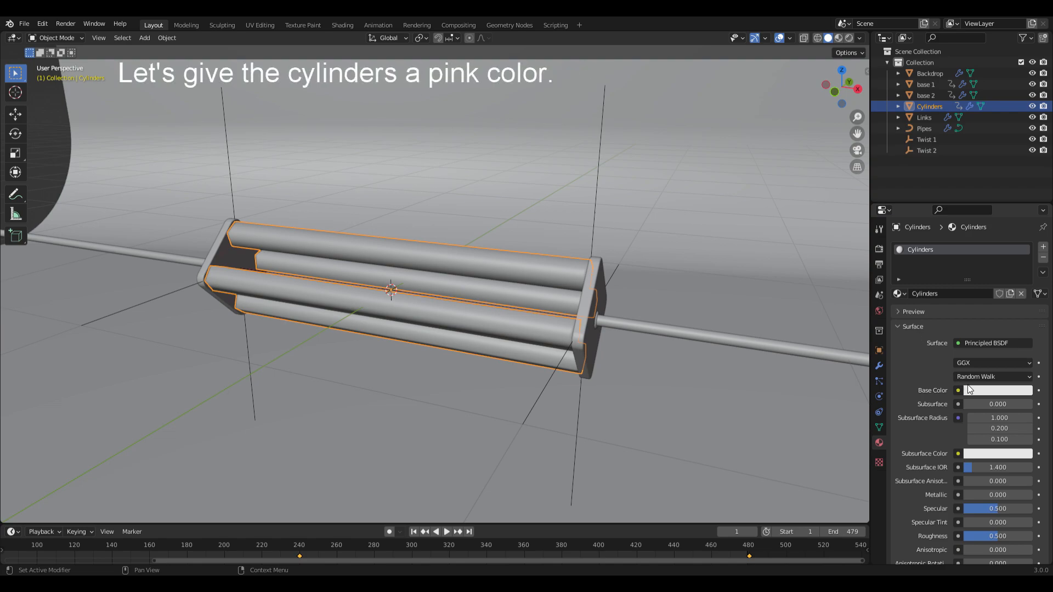
Give the Cylinders material the pink base color hex FFA7DD, metallic 1.0 and roughness 0.2.
click(993, 390)
click(1009, 325)
click(991, 341)
text(FFA7DD)
key(Return)
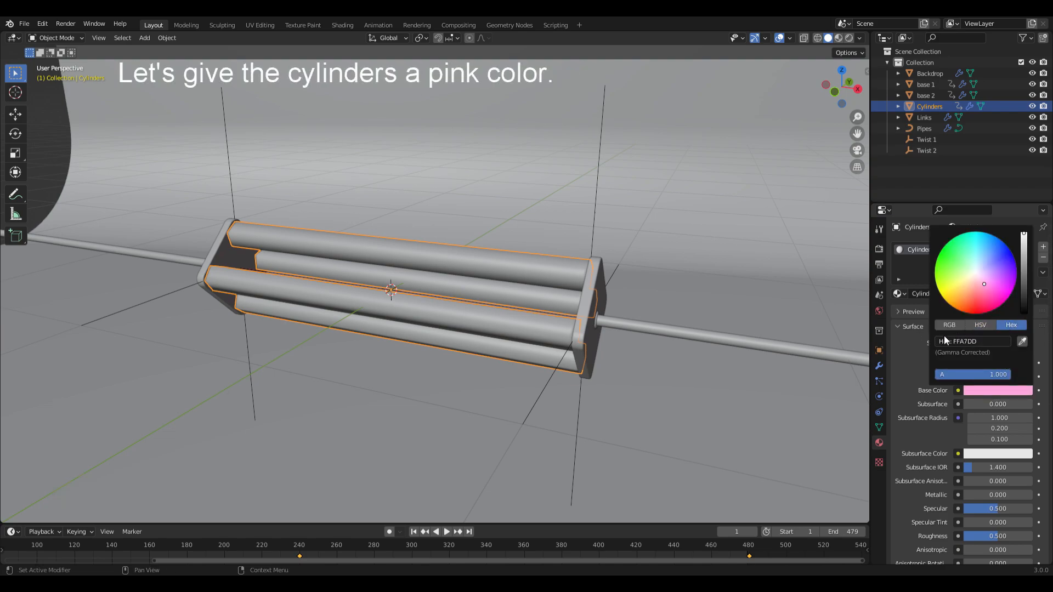
drag(972, 495, 1030, 495)
double_click(1014, 536)
key(Return)
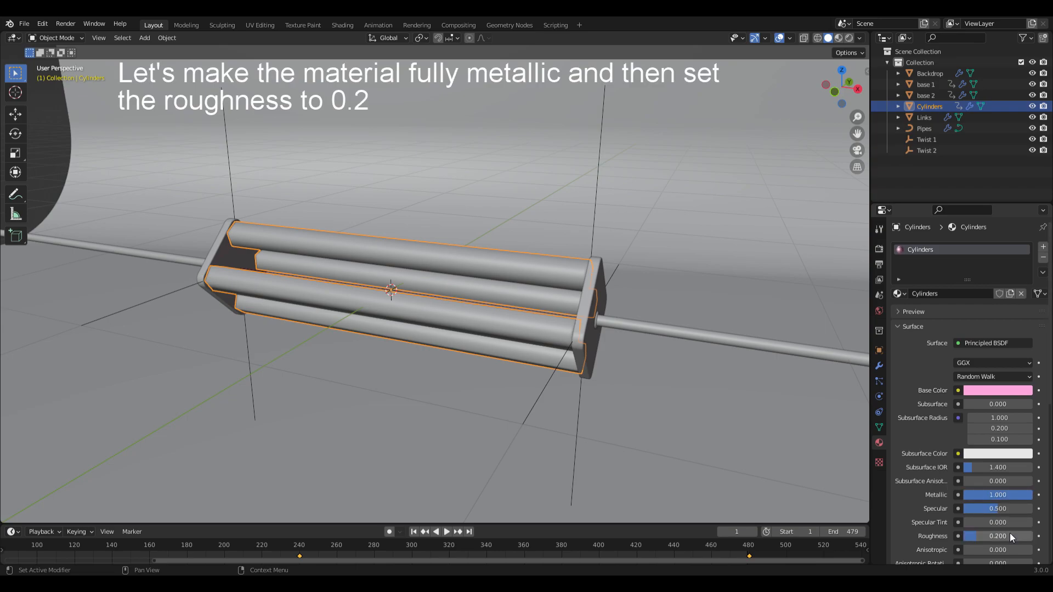
Enable viewport display of the Bevel and Subdivision modifiers on the cylinders.
click(879, 366)
click(994, 279)
click(995, 265)
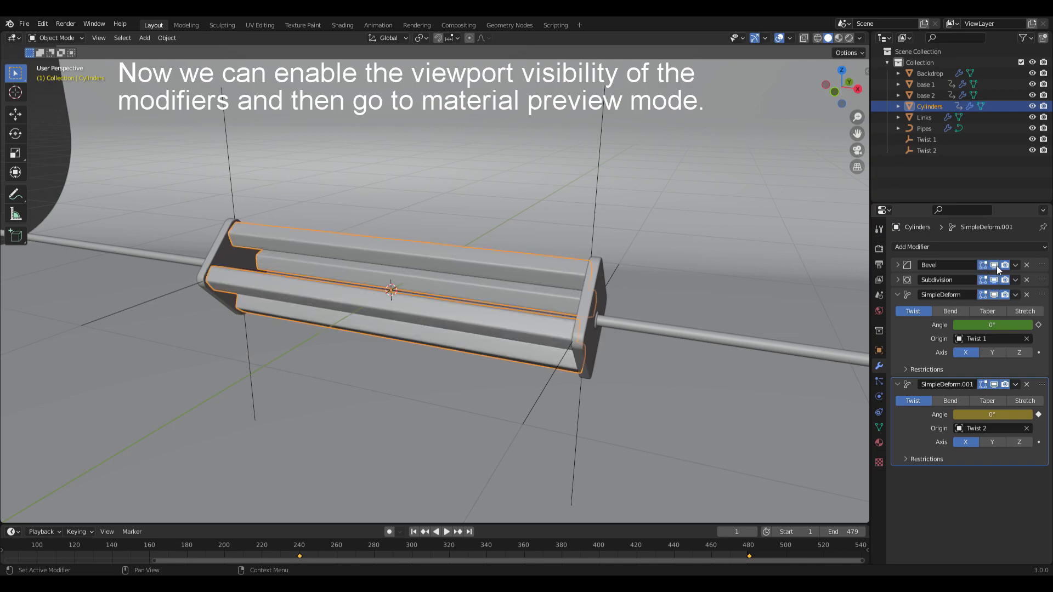
Inspect the shaded scene in Material Preview with nothing selected, and return to solid shading.
click(879, 443)
key(z)
click(451, 395)
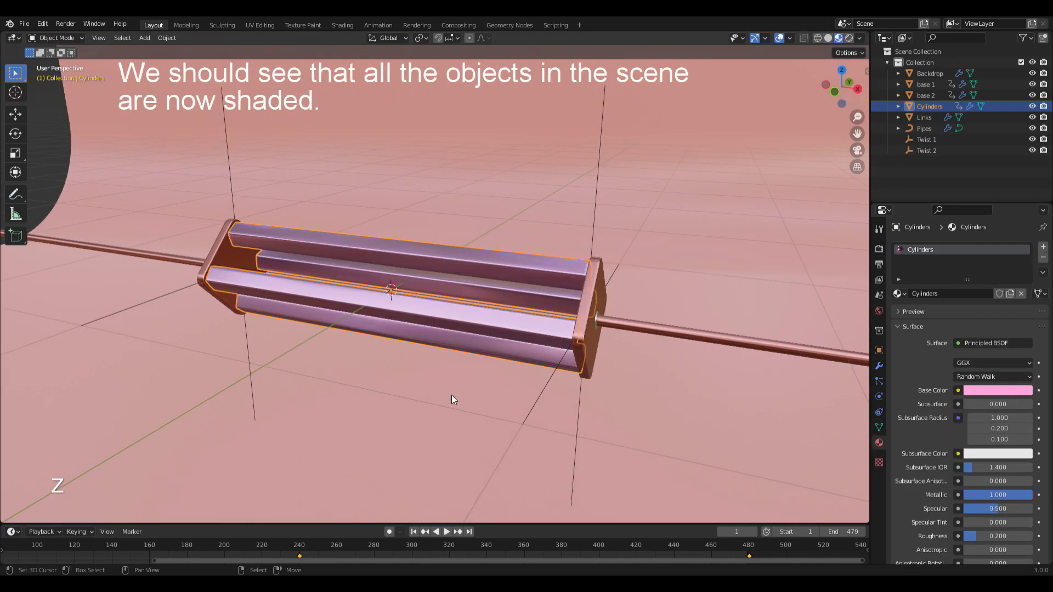
key(alt+a)
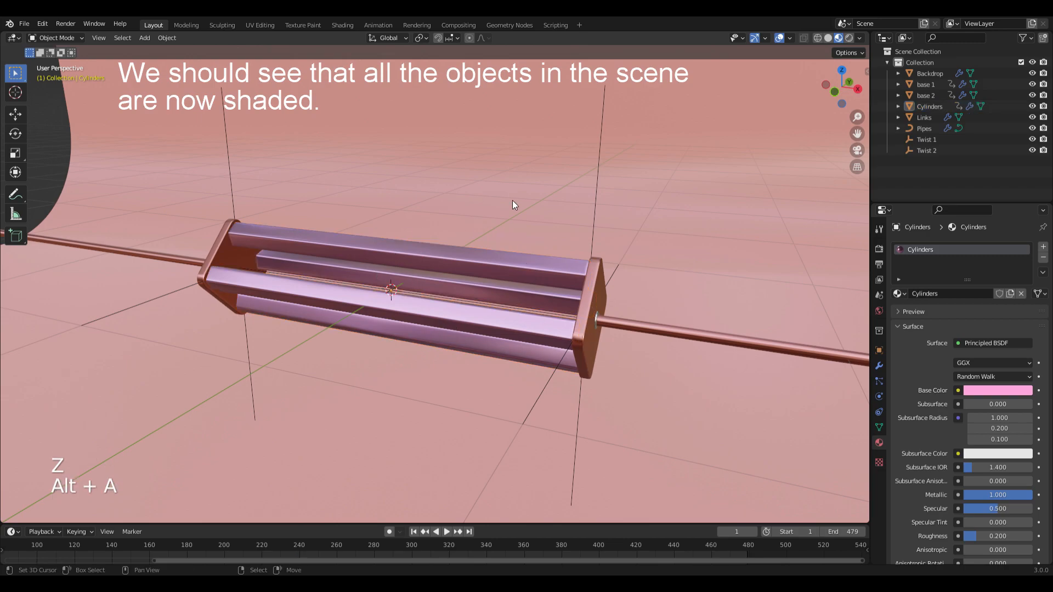
key(z)
click(613, 238)
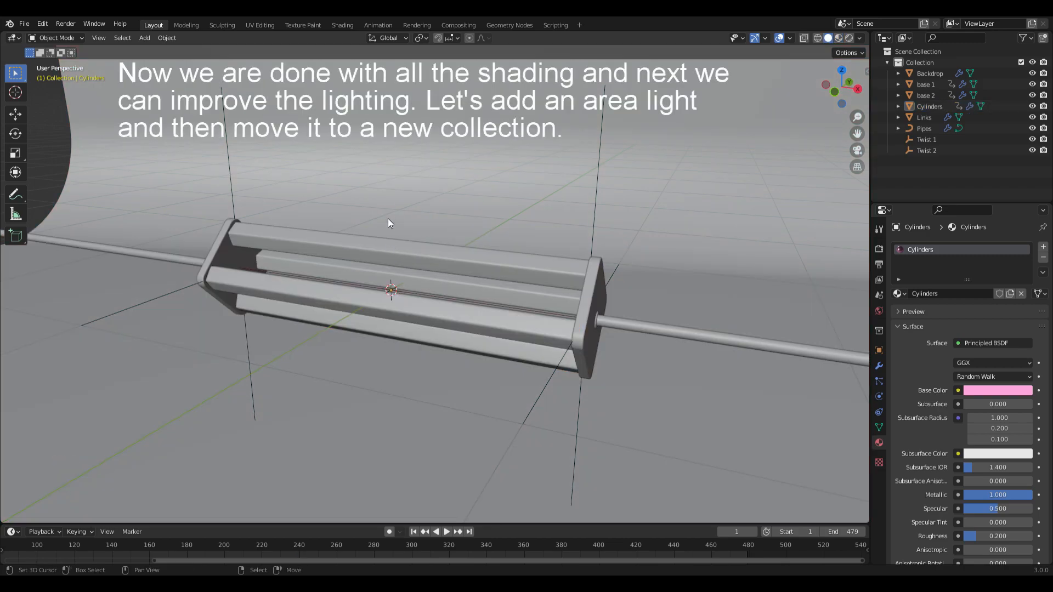
Add an area light and move it to a new collection named Camera and Lights.
key(shift+a)
mouse_move(359, 339)
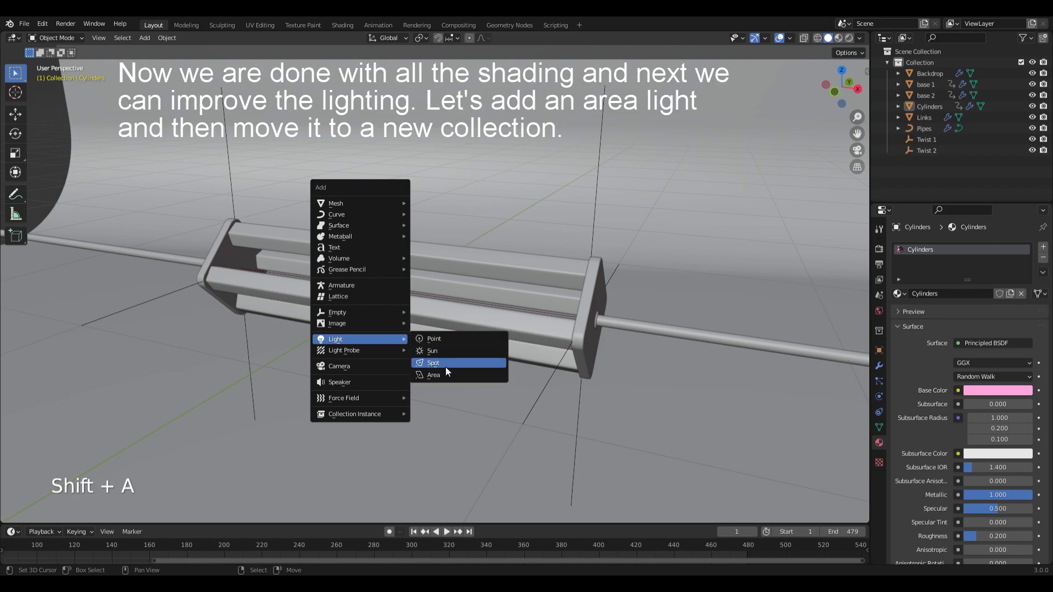
click(454, 378)
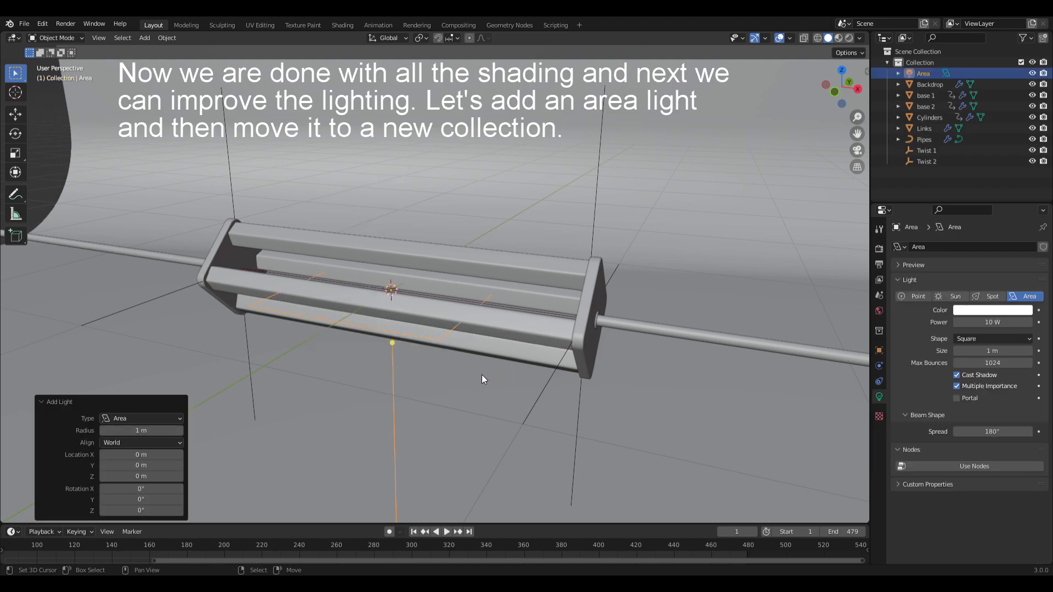
key(m)
click(554, 355)
text(Camera and Lights)
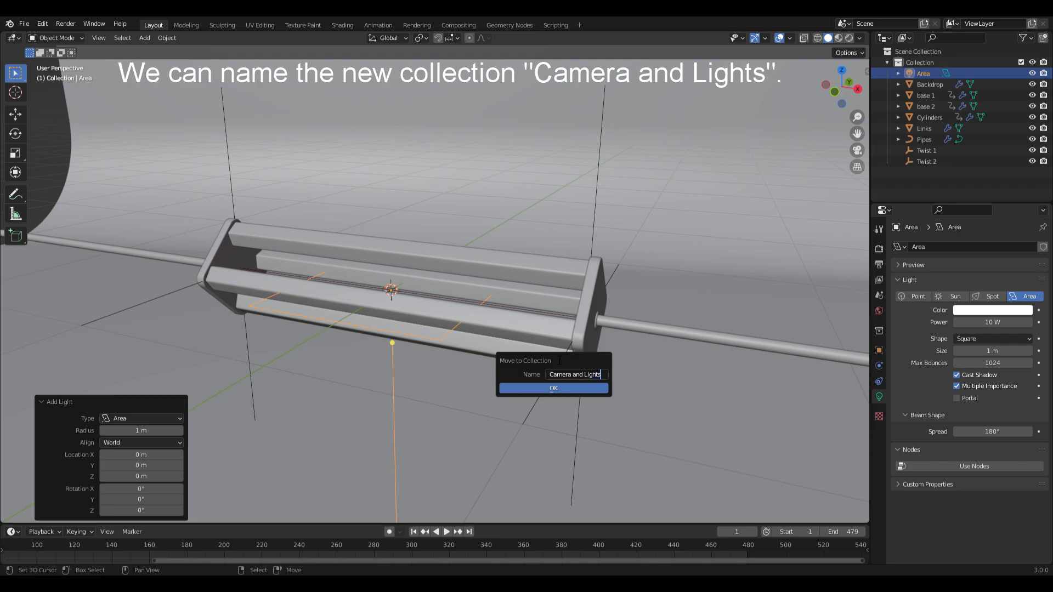
key(Return)
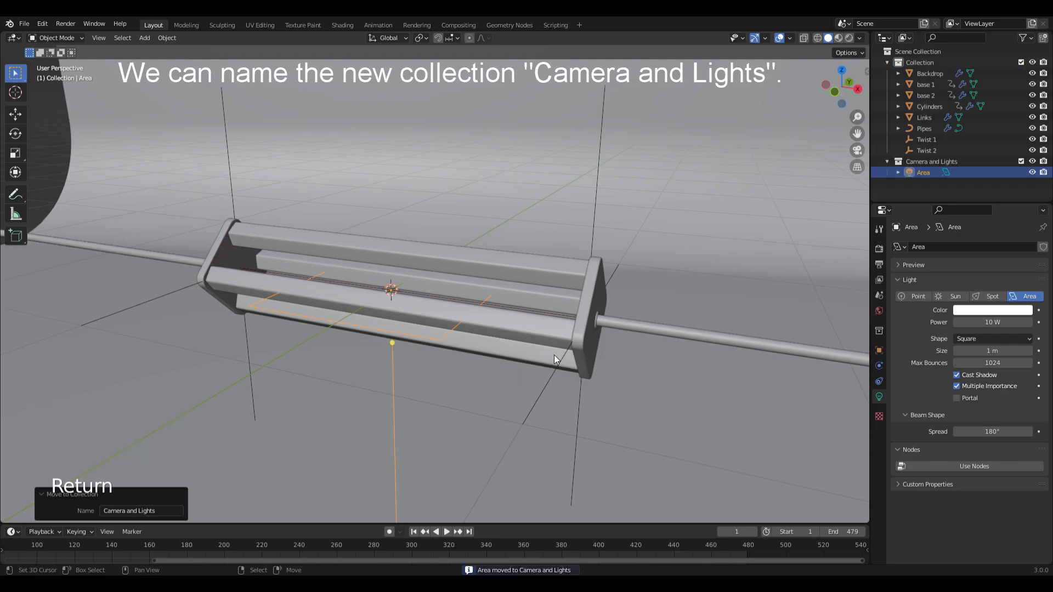
Make the Camera and Lights collection active, select the area light in it, and scale the light by 6.
click(929, 162)
click(918, 173)
key(s)
key(6)
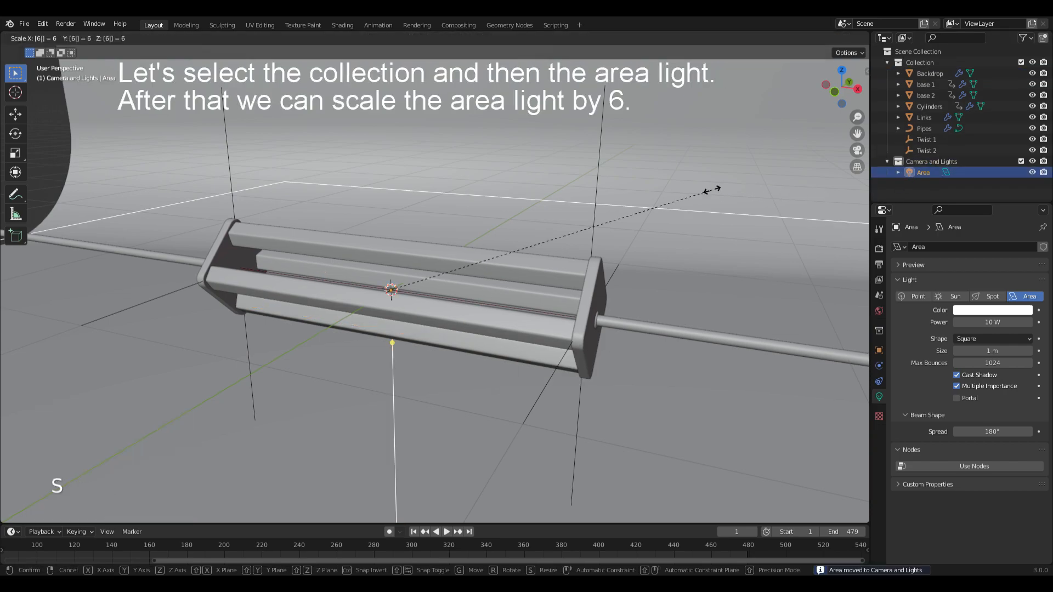
click(711, 190)
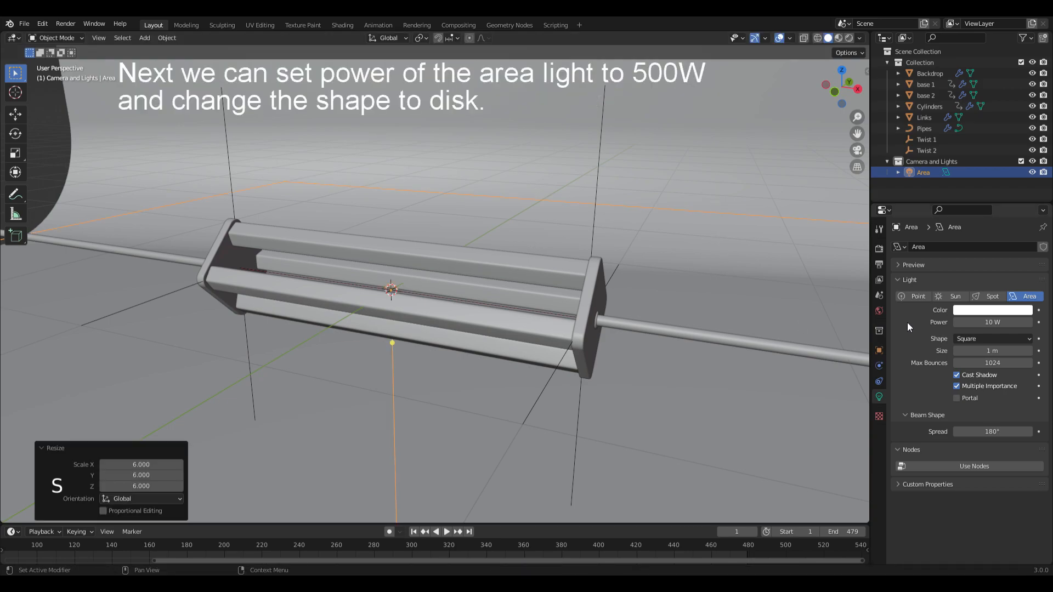
Set the area light's power to 500 W and its shape to Disk.
click(978, 323)
text(500)
key(Return)
click(977, 338)
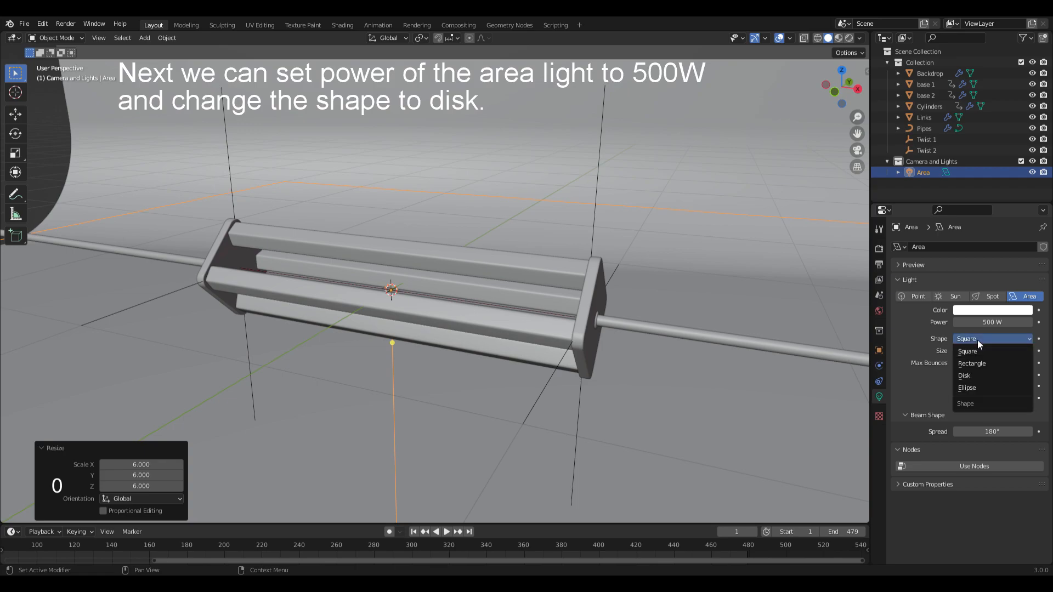
click(972, 374)
Position the area light at X 4.5 m, Y -3 m and Z 3 m.
ctrl+alt+drag(517, 208, 526, 405)
alt+drag(548, 262, 592, 271)
click(879, 349)
click(984, 282)
text(4.5)
key(Return)
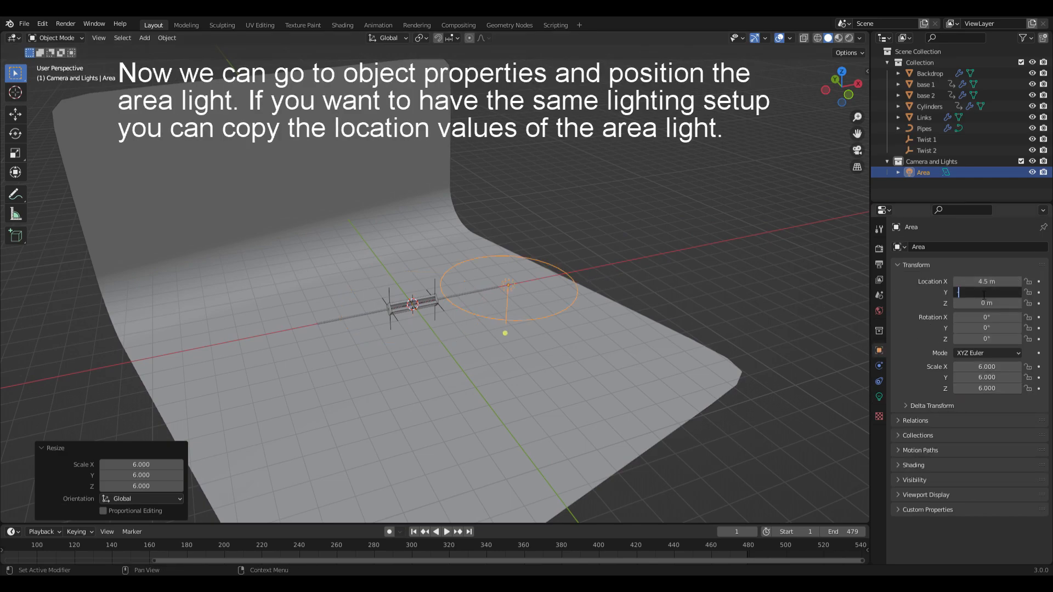
click(986, 303)
text(3)
key(Return)
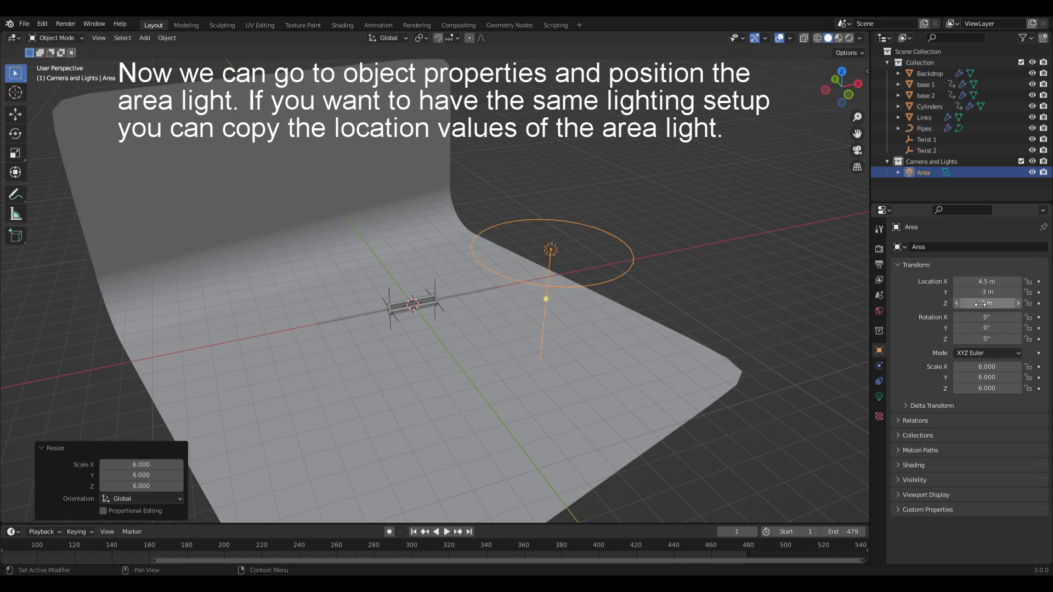
Add a Track To constraint to the area light and set its target to the Cylinders object.
click(878, 381)
click(947, 248)
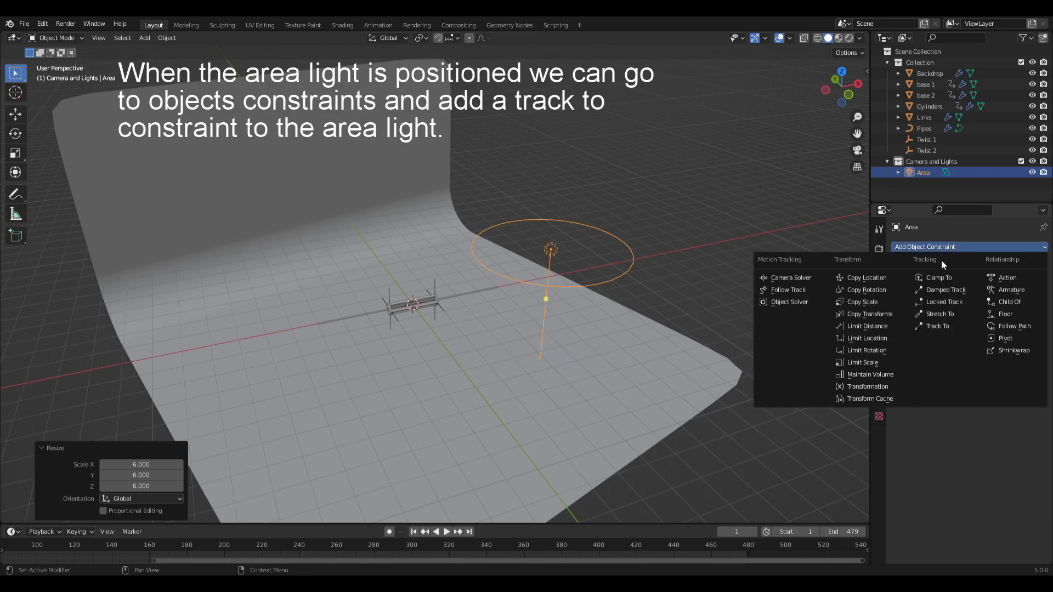
click(934, 325)
click(1026, 281)
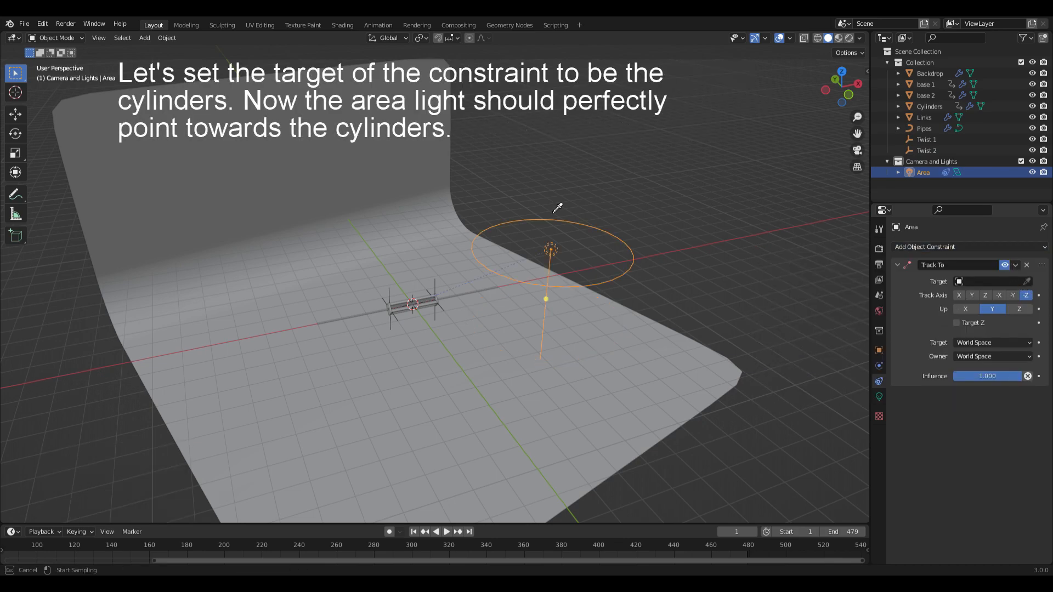
click(406, 307)
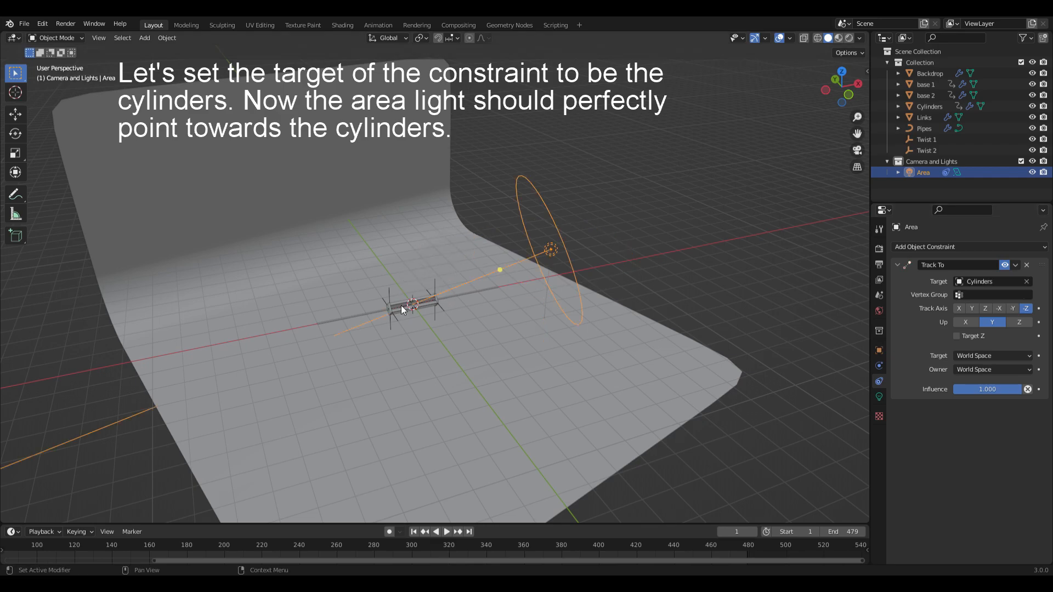
Duplicate the area light and position the copy at X -4.5 m, Y -6 m and Z 5.5 m.
key(shift+d)
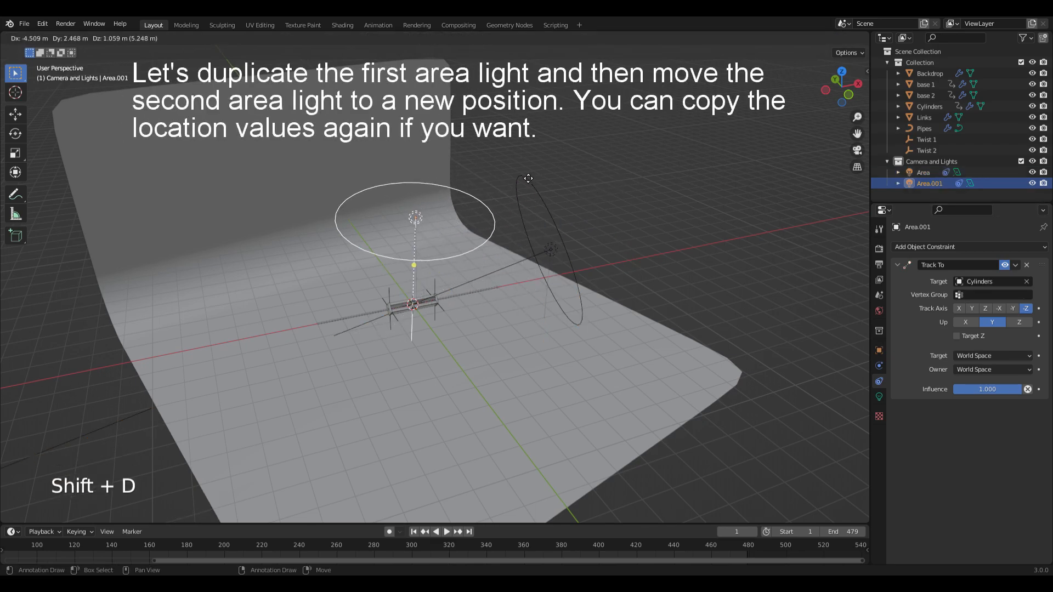
click(783, 311)
click(877, 350)
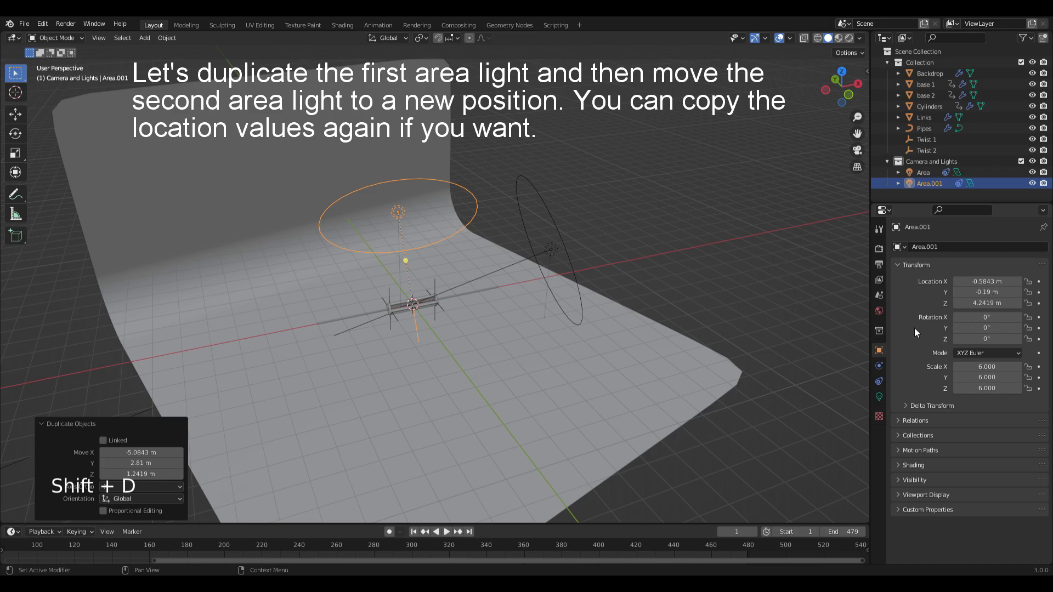
double_click(985, 283)
key(BackSpace)
text(-4.5)
key(Return)
double_click(987, 292)
key(BackSpace)
text(-6)
key(Return)
double_click(987, 303)
key(BackSpace)
text(5.5)
key(Return)
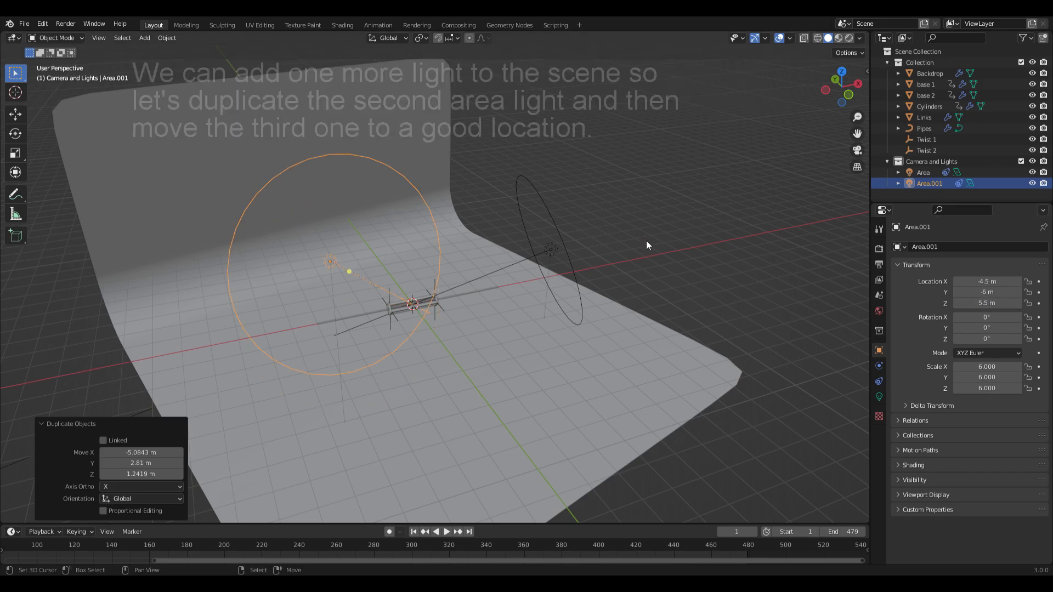
Duplicate the second area light and position the third one at X 0 m, Y 0 m and Z 12 m.
key(shift+d)
click(619, 194)
drag(1014, 281, 1001, 293)
text(0)
key(Return)
double_click(1004, 305)
text(12)
key(Return)
Deselect everything, add a camera, and align it to a close view framing the cylinders.
scroll(515, 221, down, 2)
middle_drag(515, 225, 561, 220)
ctrl+middle_drag(476, 310, 466, 236)
middle_drag(384, 288, 458, 269)
shift+middle_drag(398, 334, 514, 247)
middle_drag(515, 279, 512, 298)
key(alt+a)
key(shift+a)
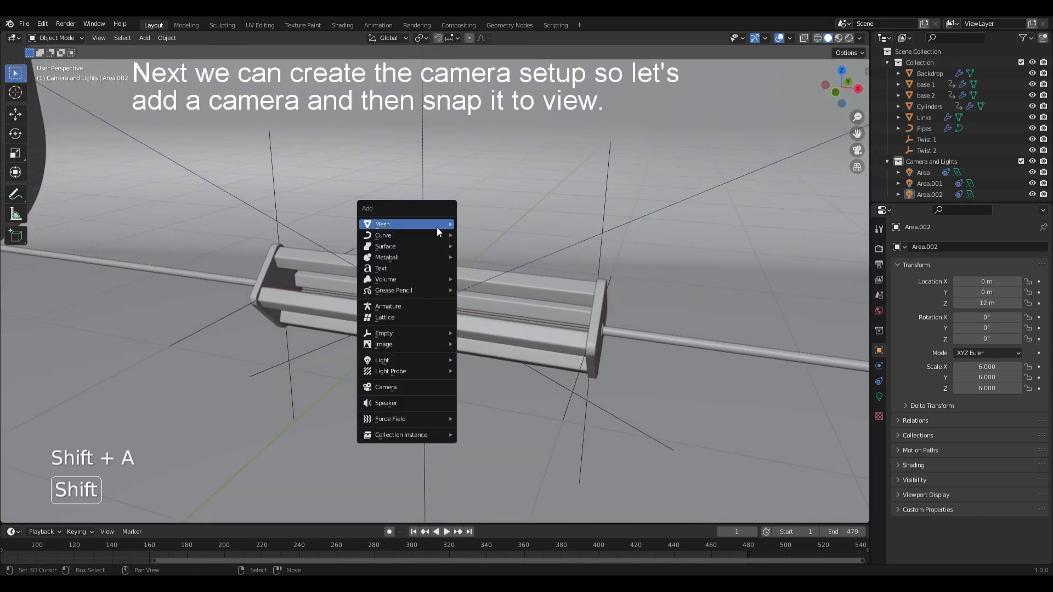
click(403, 386)
key(ctrl+alt+KP_0)
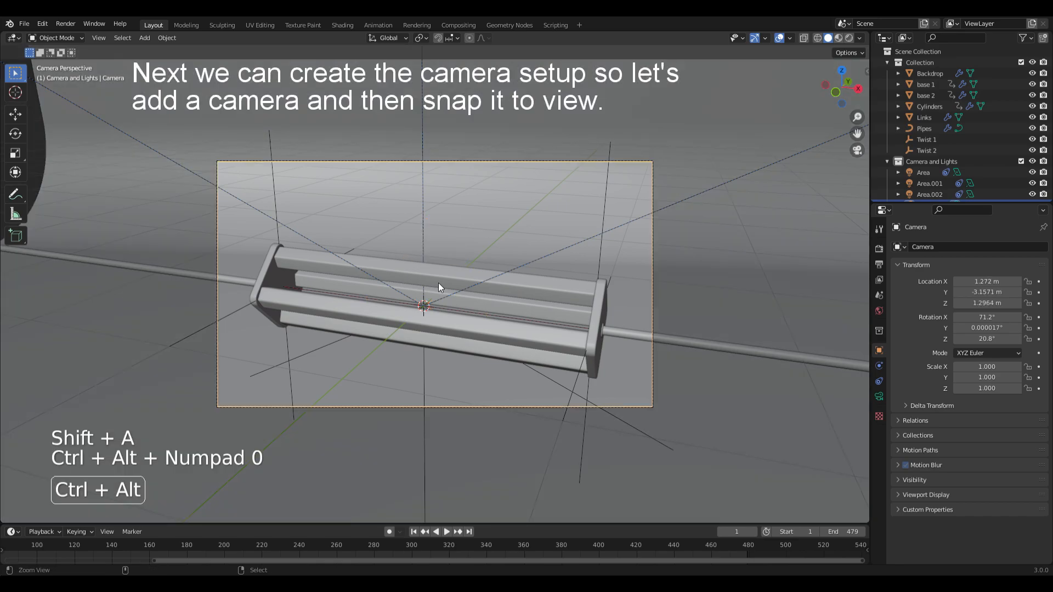
Set the camera's location to X 1.8 m, Y -6.4 m and Z 0.85 m.
click(995, 282)
text(1.8)
key(Tab)
key(BackSpace)
text(-6.4)
key(Tab)
key(BackSpace)
text(0.85)
key(Return)
Set the camera's rotation to X 83°, Y 0° and Z 15°.
click(985, 317)
text(83)
key(Tab)
key(BackSpace)
text(0)
key(Tab)
key(BackSpace)
text(1)
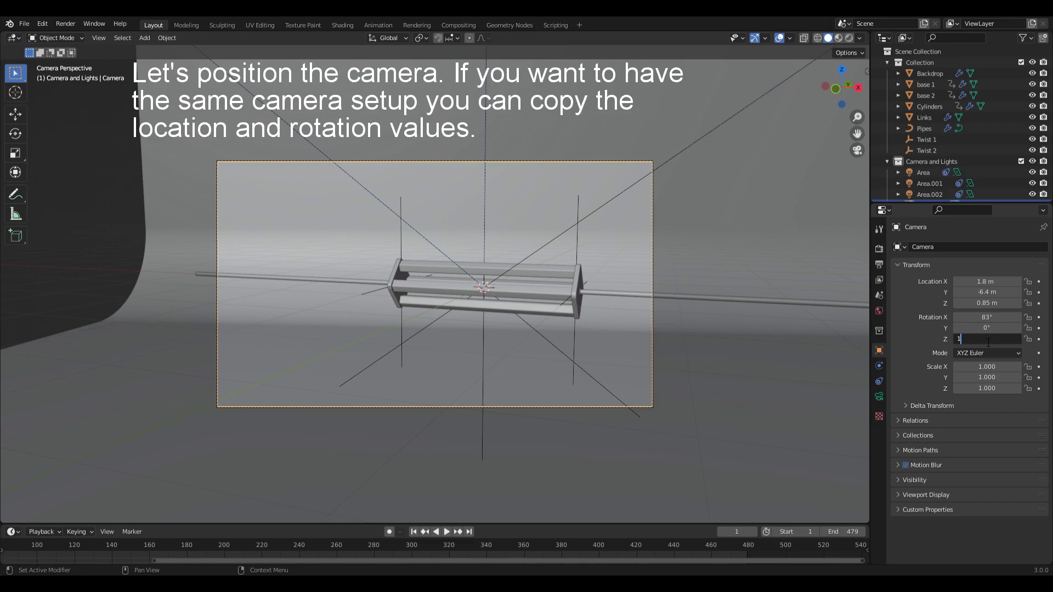
text(5)
key(Return)
Set the camera's focal length to 100 mm.
click(879, 396)
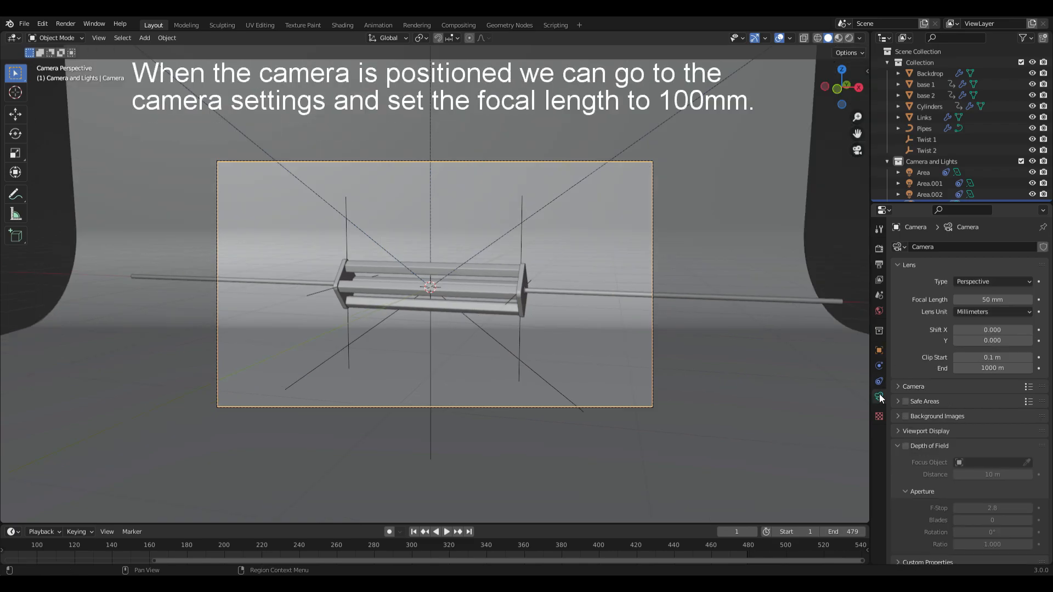
click(956, 301)
text(100)
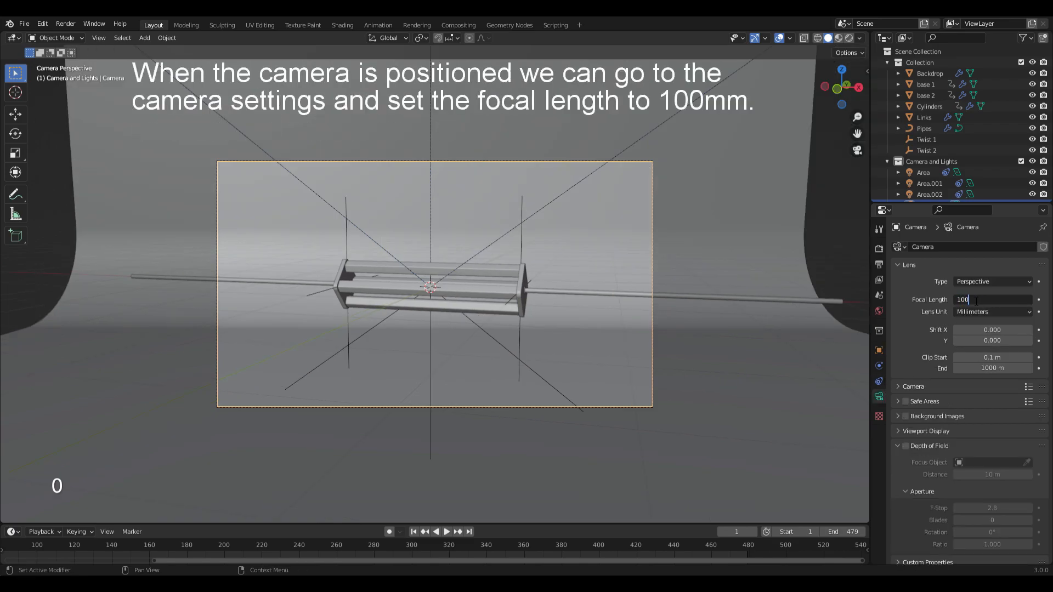
key(Return)
Inspect the camera view in rendered shading at frames 1 and 240, and return to solid shading at frame 1.
scroll(717, 245, up, 3)
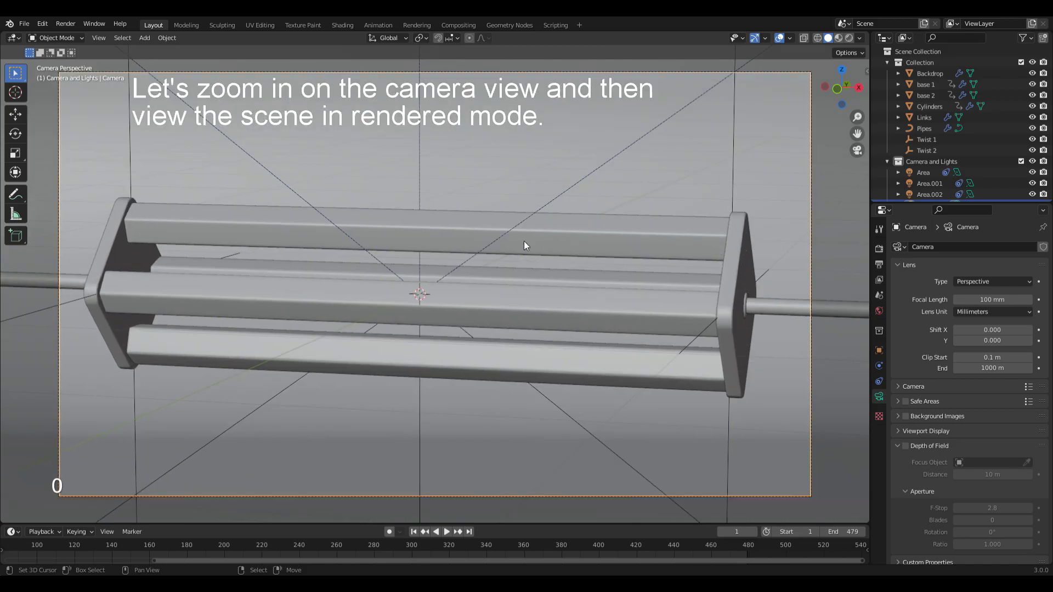
key(z)
click(514, 156)
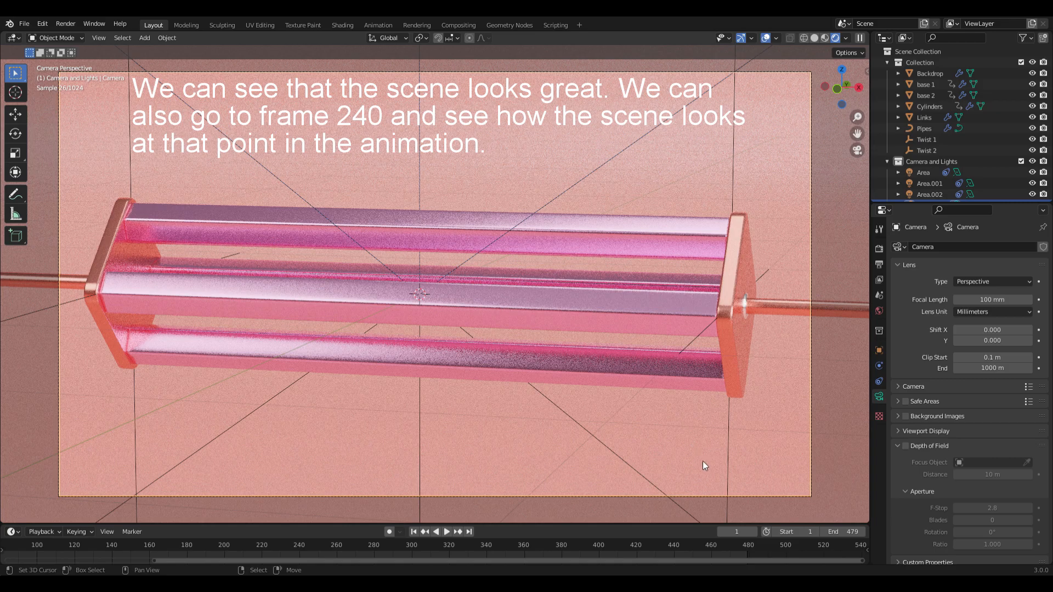
click(751, 531)
text(240)
key(Return)
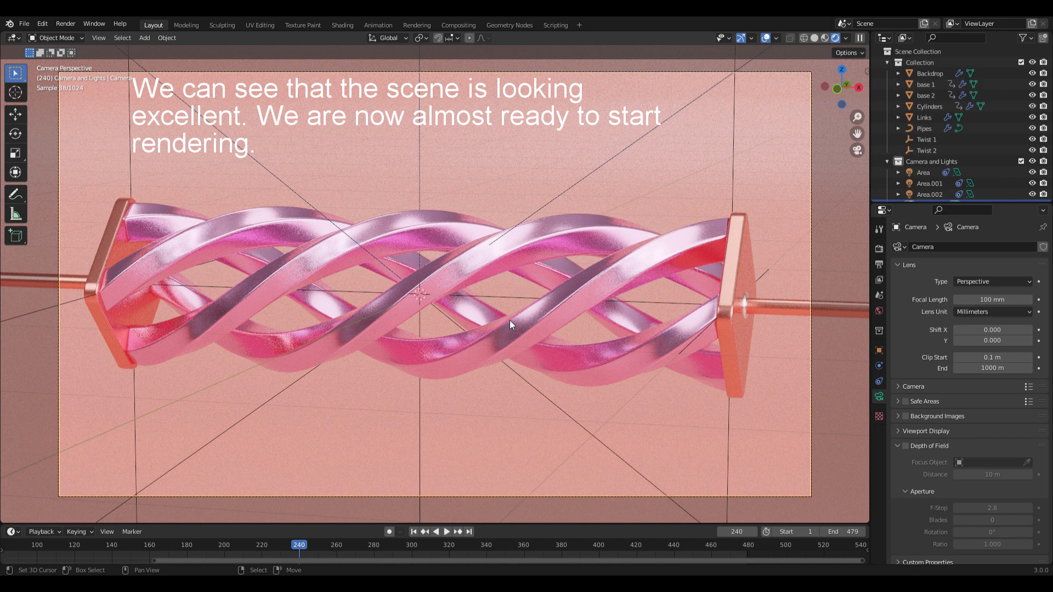
key(z)
click(613, 261)
key(shift+Left)
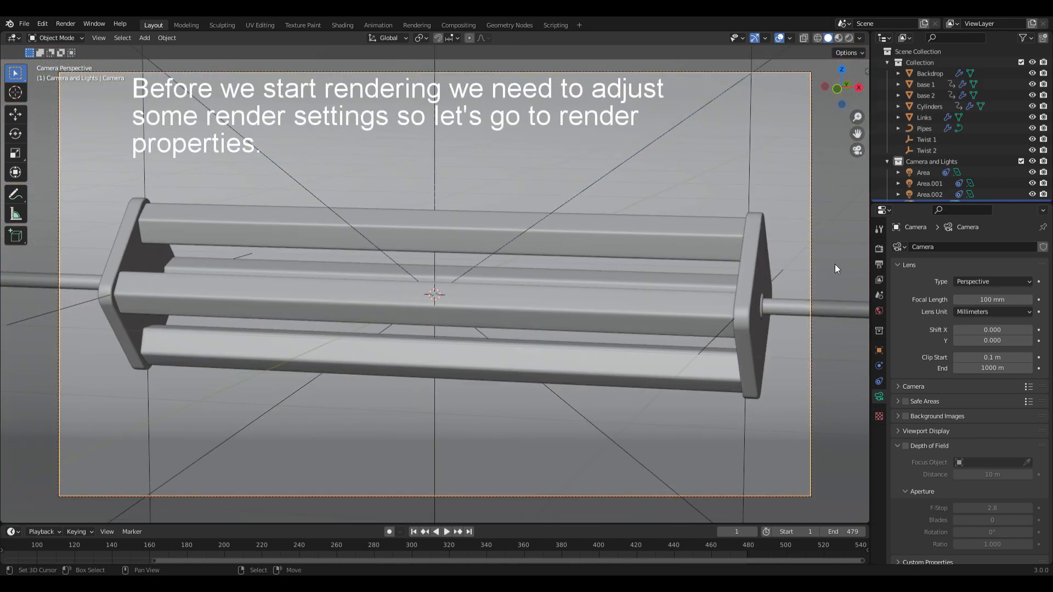
Turn off the noise threshold for final renders and set the render samples to 256.
click(878, 248)
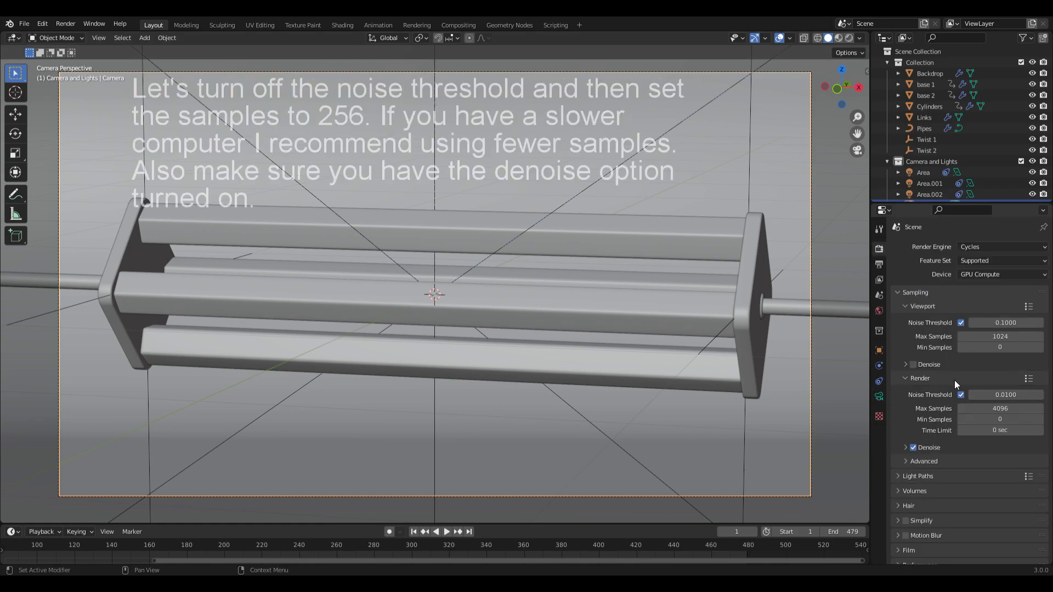
click(960, 395)
click(990, 408)
text(256)
key(Return)
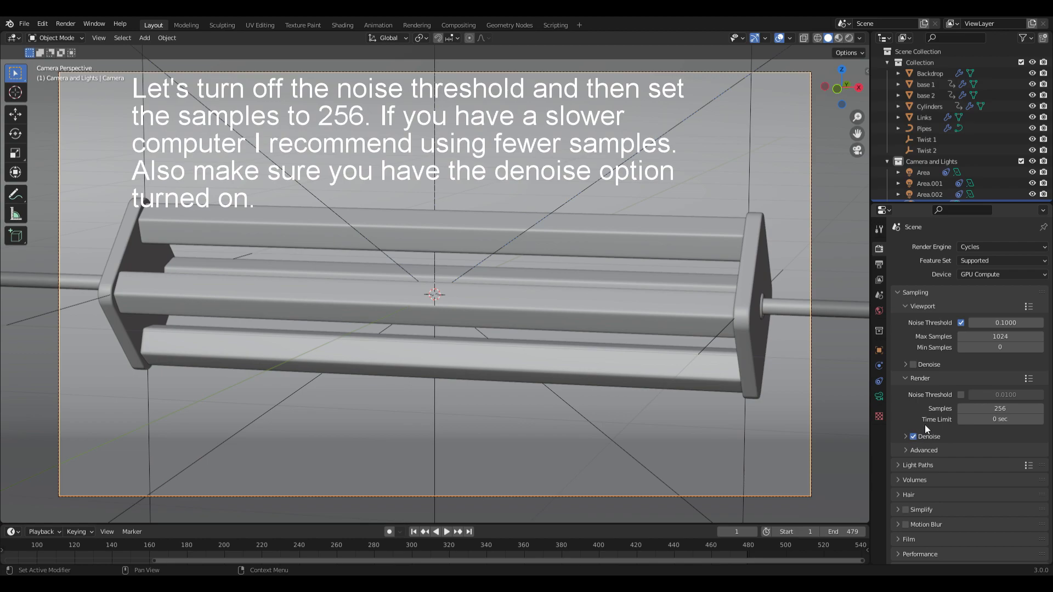
Set the output folder to D:\Image Sequences\Final Image Sequence\ and render the animation as a PNG sequence.
click(879, 264)
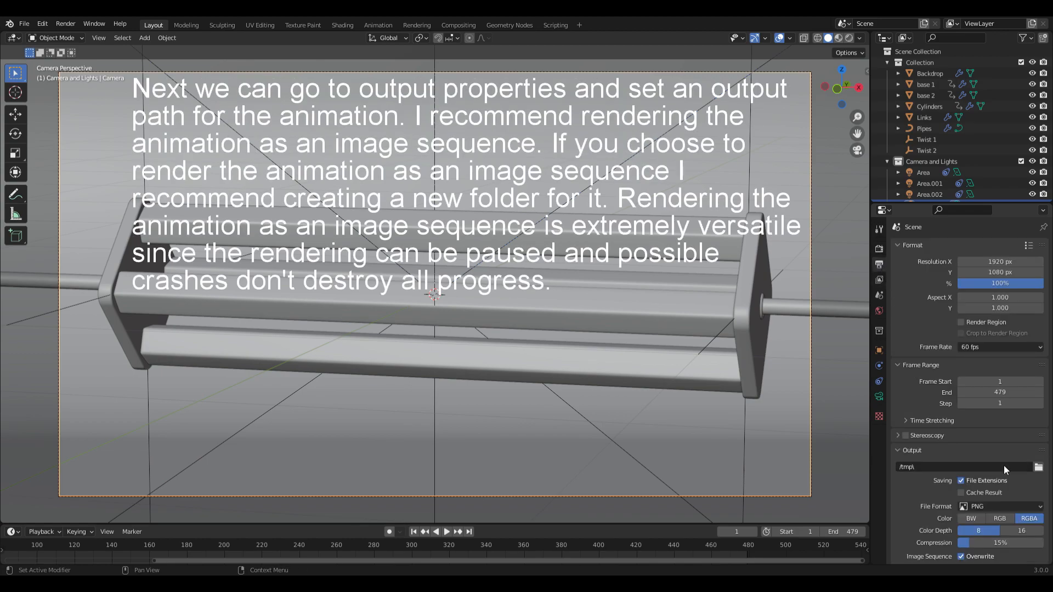
click(1038, 467)
click(65, 24)
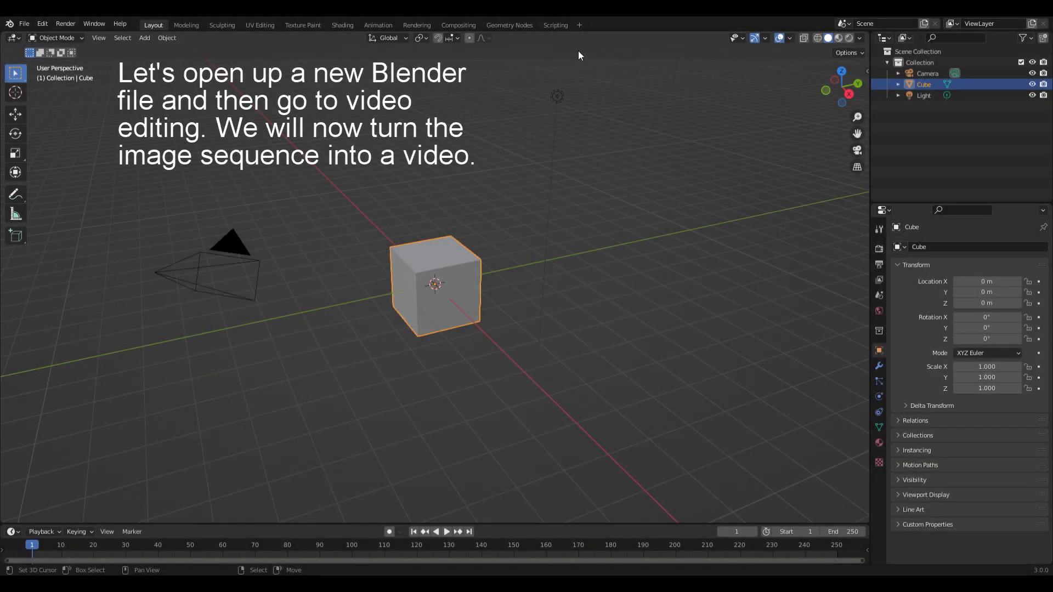
Add a Video Editing workspace to the new file.
click(580, 25)
mouse_move(573, 89)
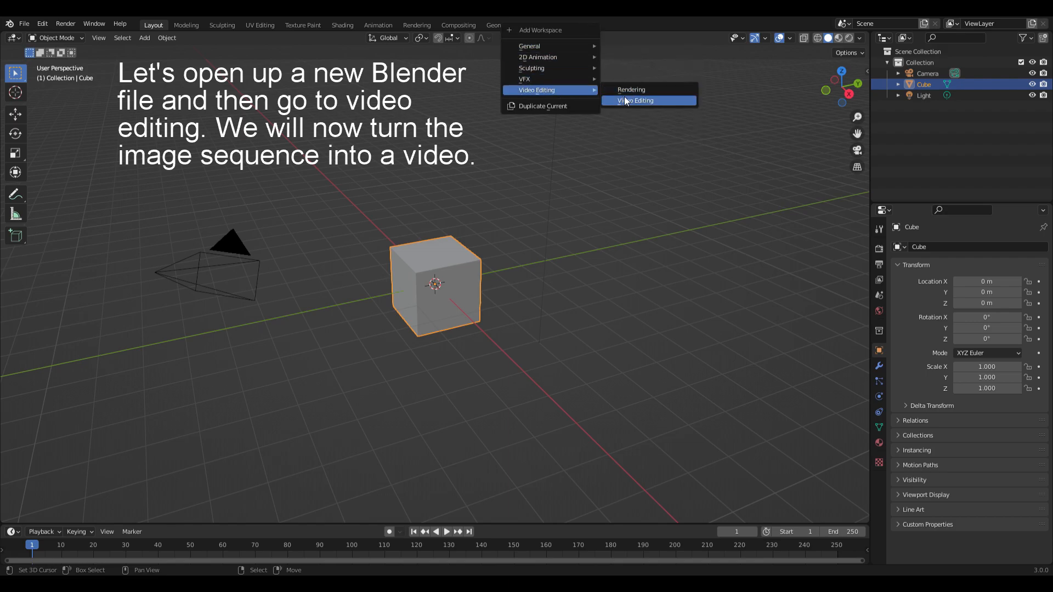
click(646, 100)
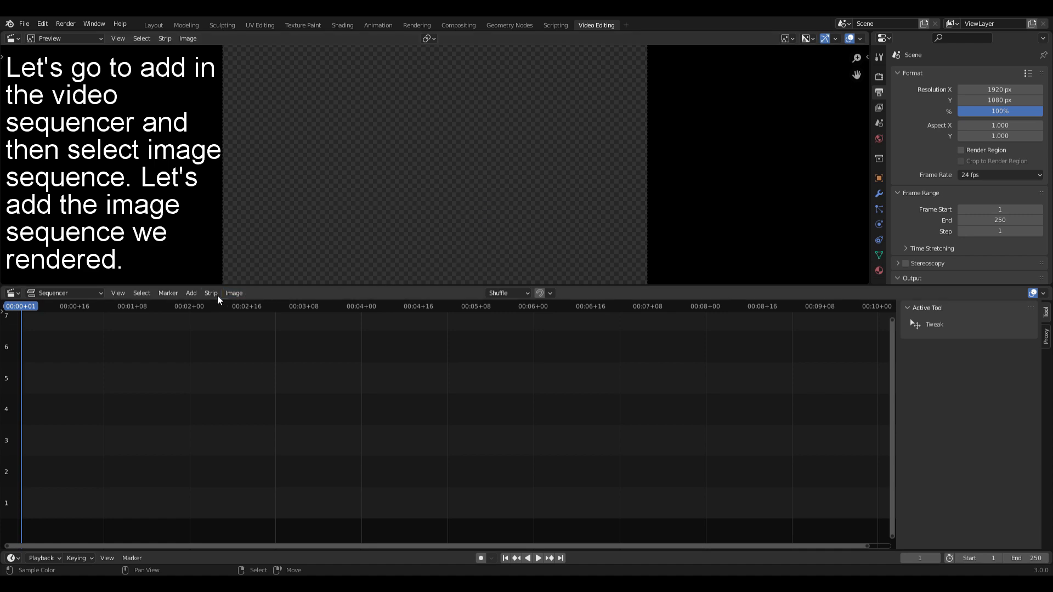
Add the rendered image sequence as a strip starting at frame 1, and minimize the sequencer to enlarge the preview.
click(191, 292)
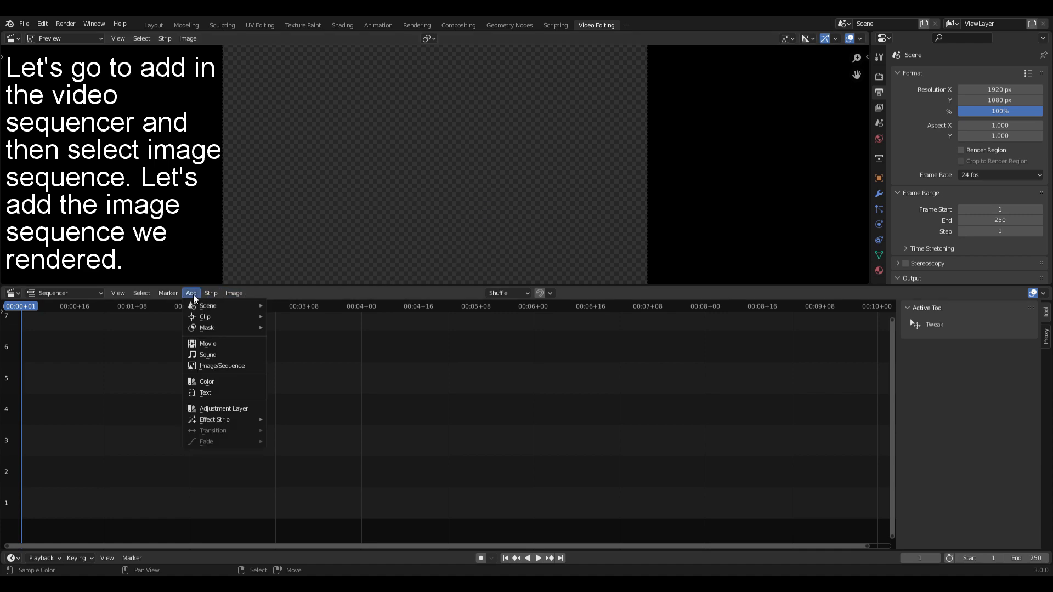
click(224, 366)
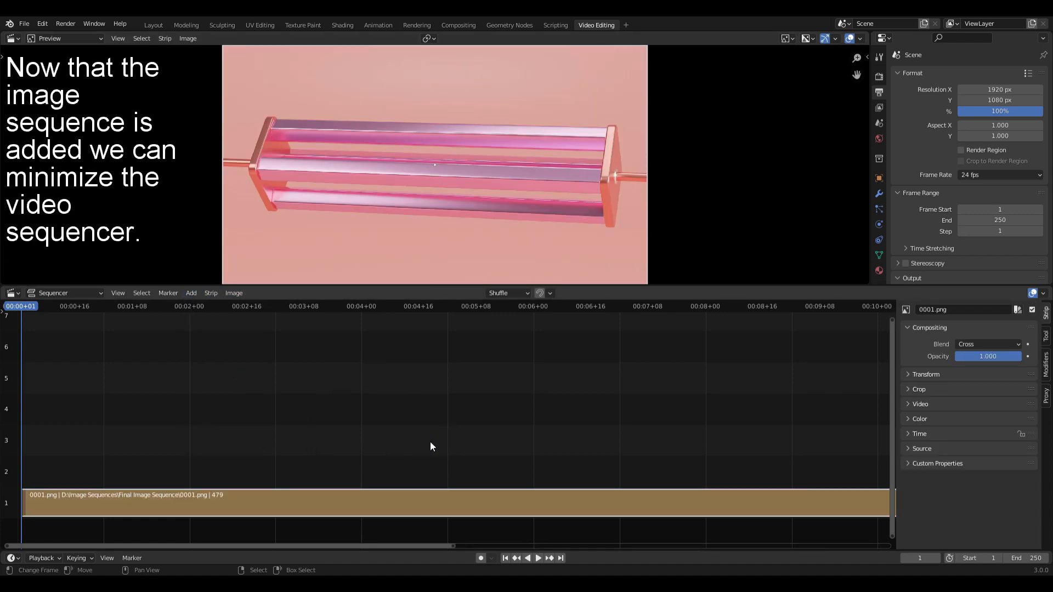
drag(446, 290, 442, 539)
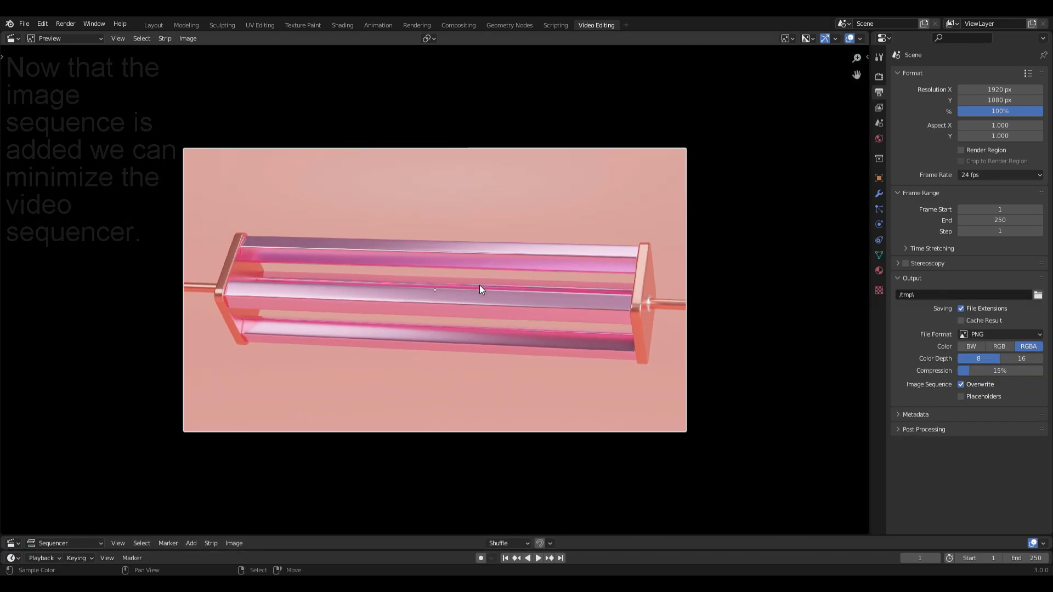
Set the frame rate to 60 fps and the end frame to 479.
click(979, 176)
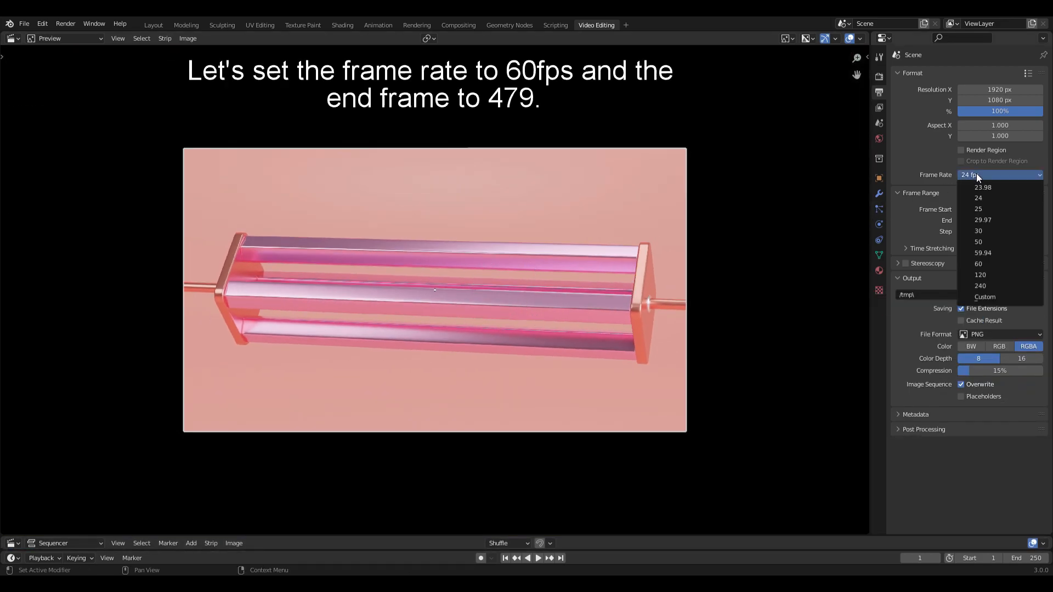
click(980, 263)
click(1001, 220)
text(479)
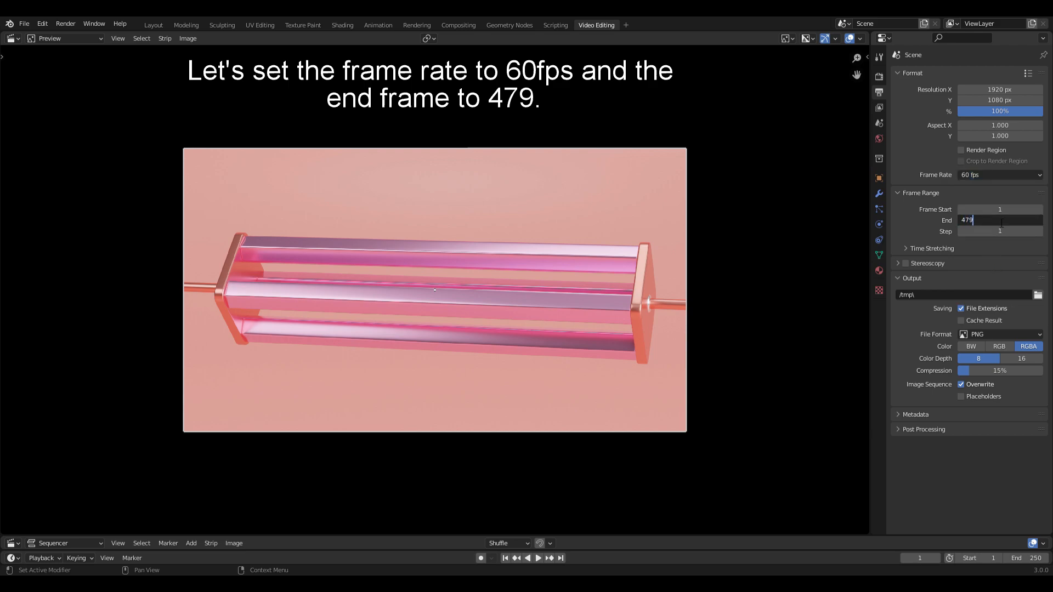
key(Return)
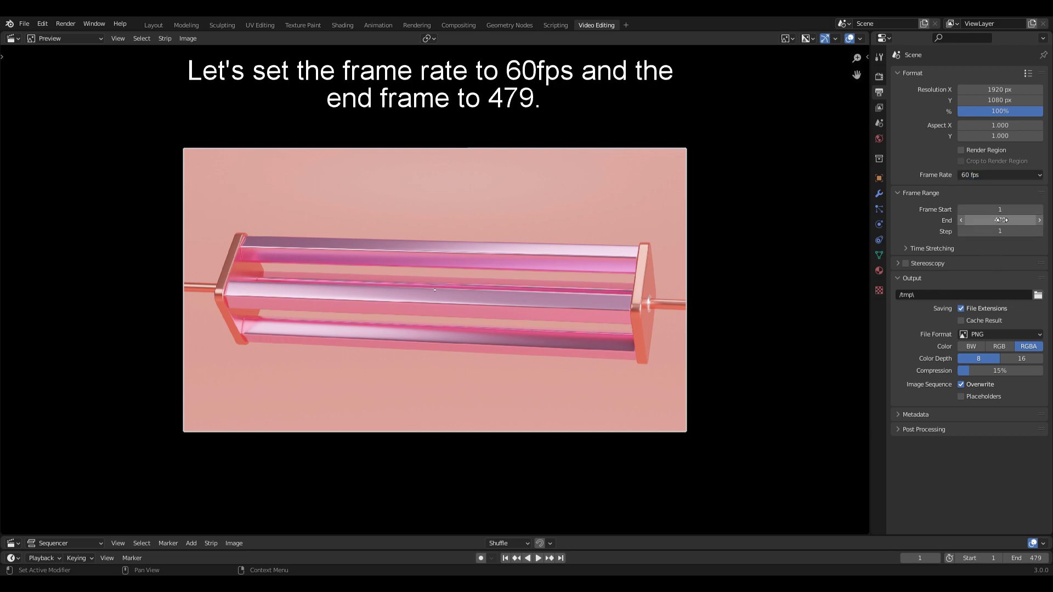
Set the output format to FFmpeg Video with an MPEG-4 container and Perceptually Lossless quality.
click(1001, 333)
click(1004, 388)
click(969, 362)
click(985, 379)
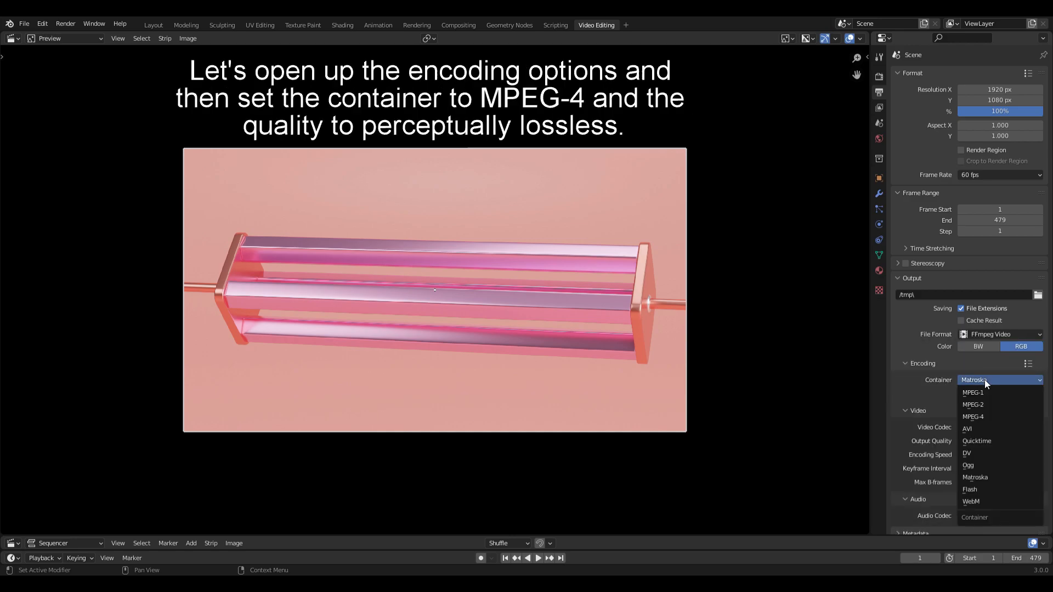
click(994, 416)
click(984, 441)
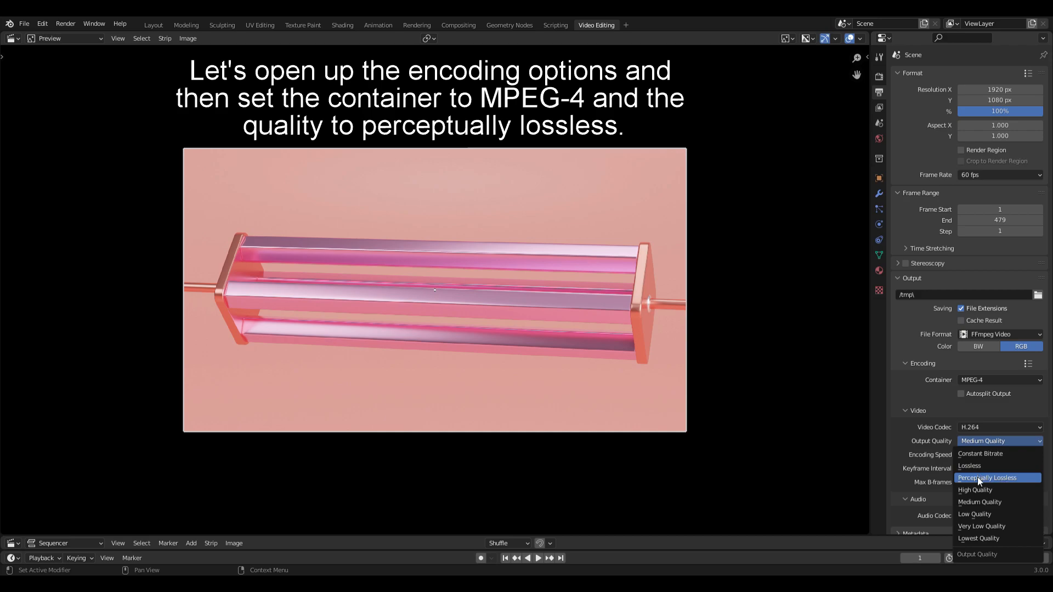
click(995, 476)
Set the video's output folder to D:\Final Animation\ and render the final animation.
click(1037, 295)
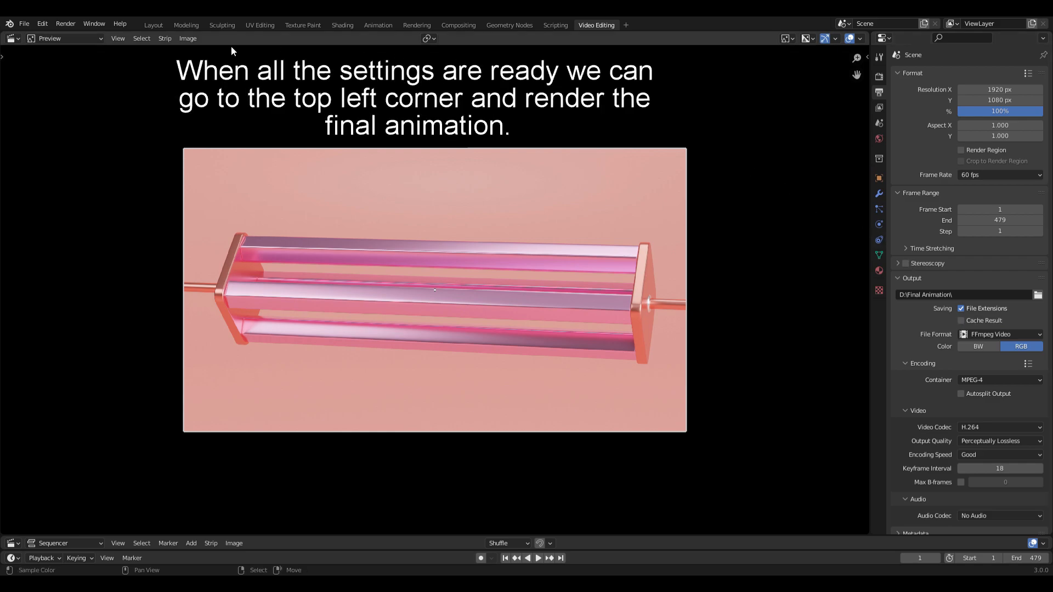
click(65, 24)
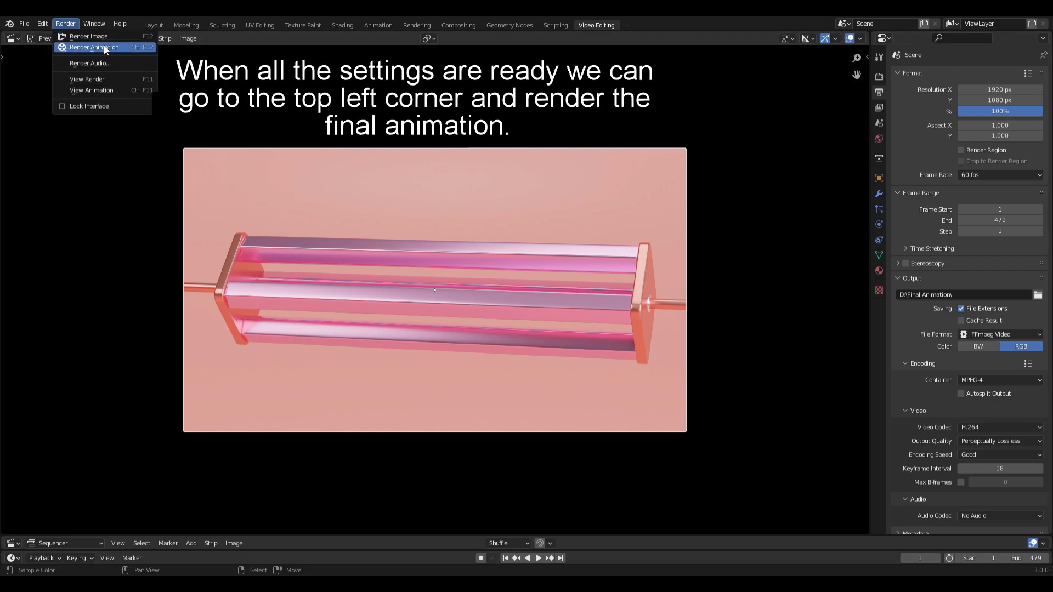